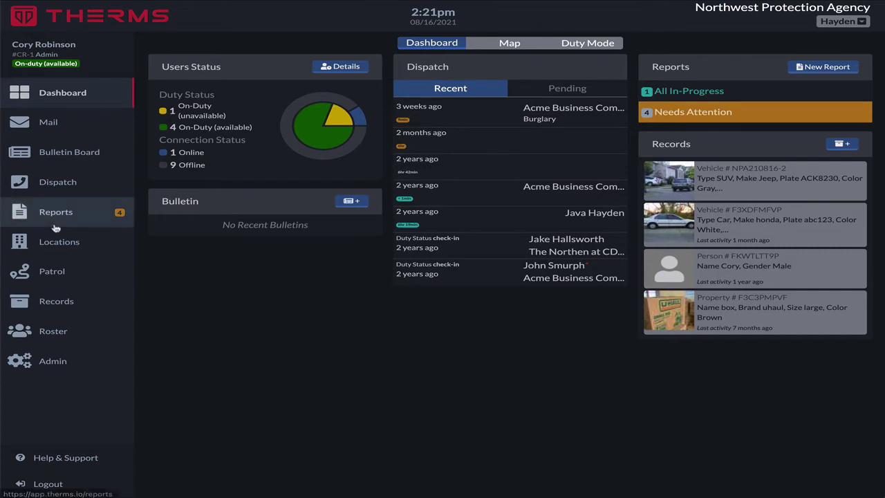
- Start a new location record and give it the ID HOA-150
left_click(99, 246)
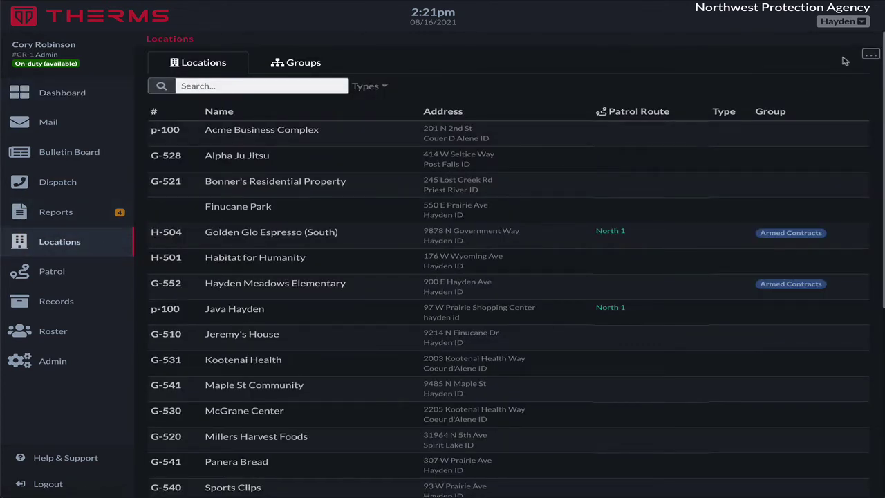
left_click(870, 55)
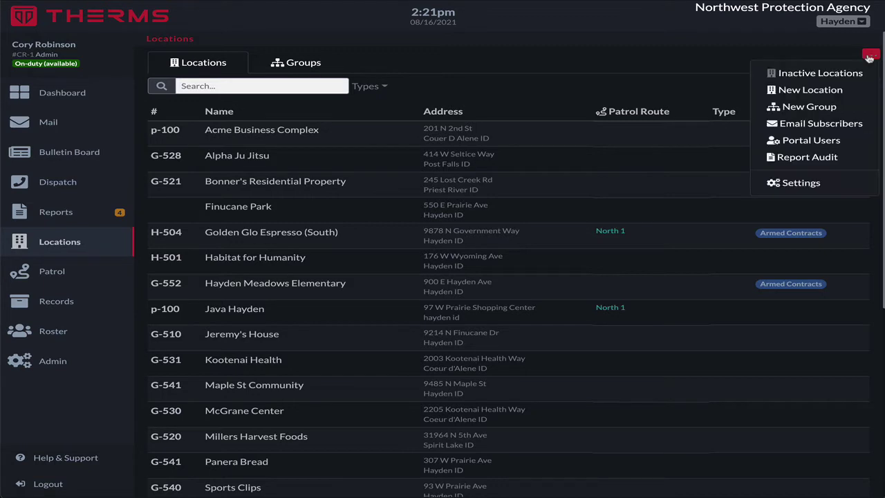
left_click(810, 88)
type("HOA-1")
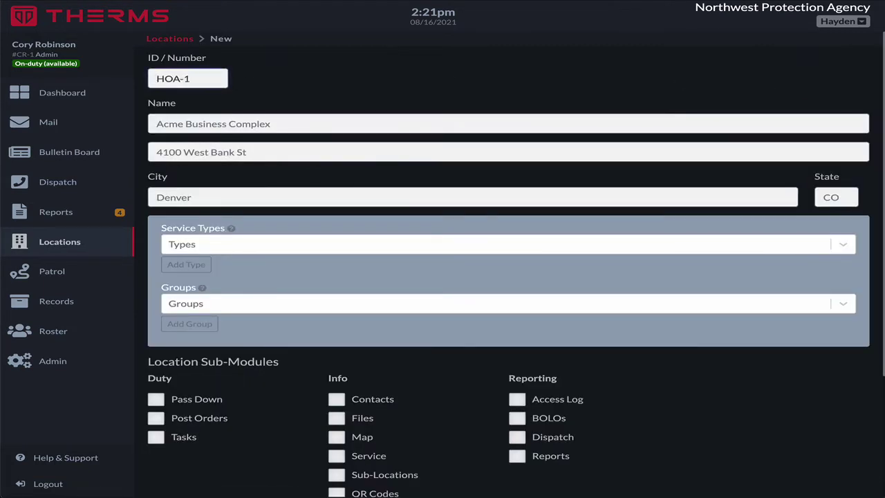
type("50")
- Name the new location Strawberry Fields HOA
left_click(183, 123)
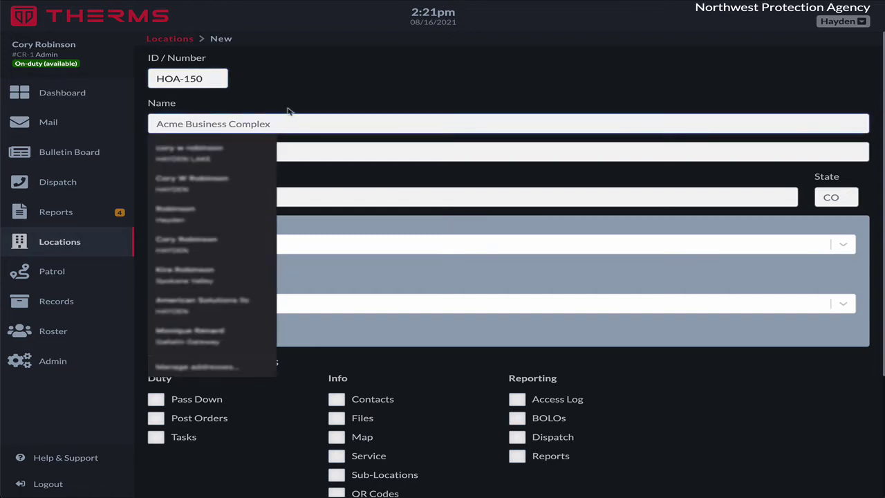
key("Return")
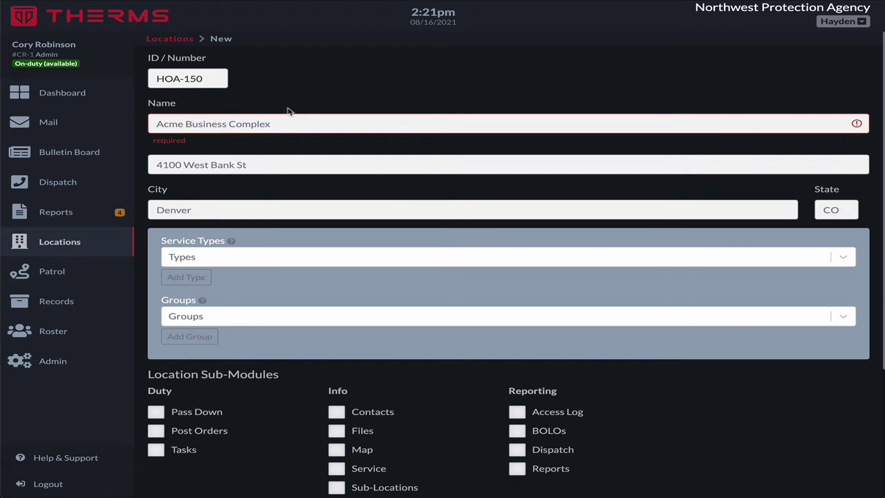
type("Strawberry")
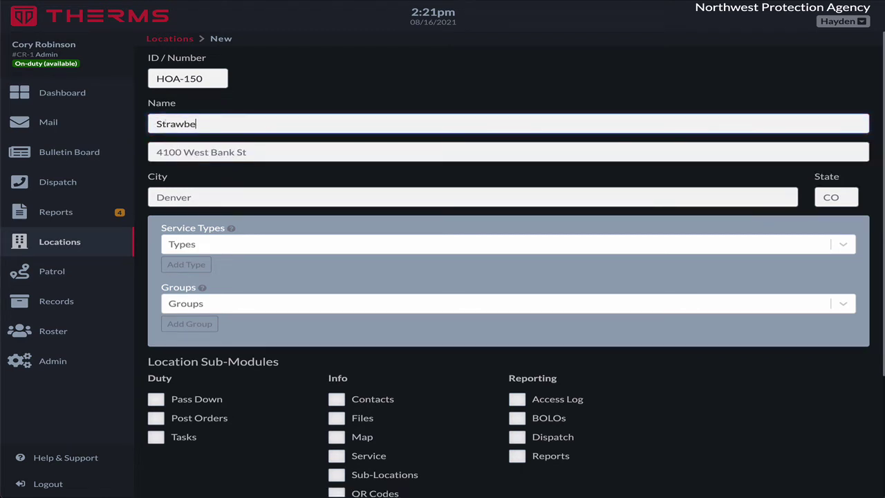
type(" Fields HOA")
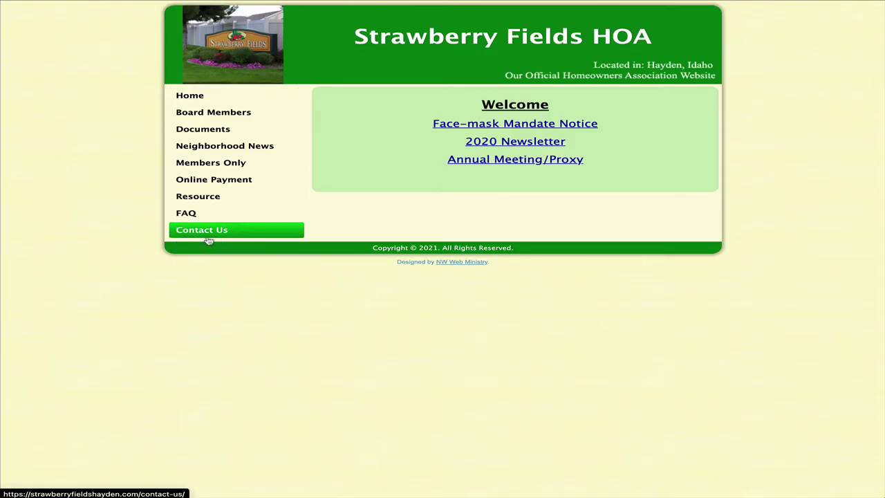
- Copy the address from the HOA website's contact page and fill it in as the new location's address using the matching suggestion
left_click(208, 235)
left_click_drag(319, 139, 407, 145)
key("super+c")
key("super+Tab")
left_click(209, 150)
key("super+v")
left_click(270, 174)
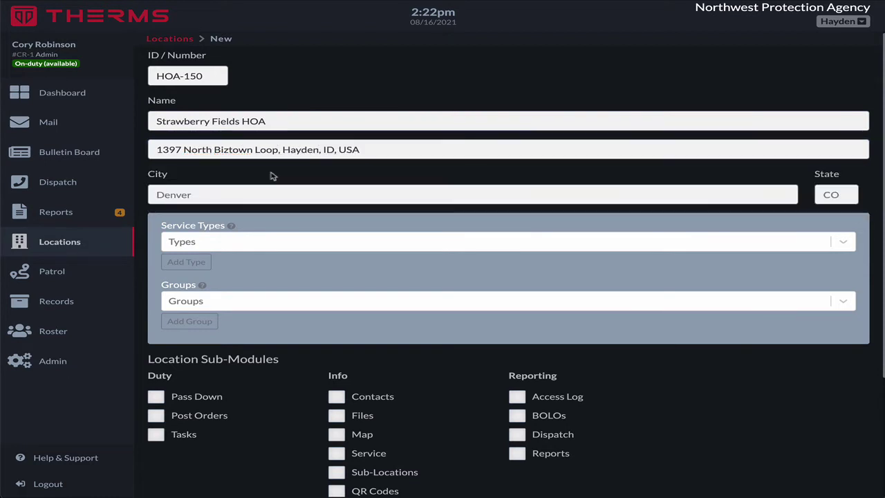
- Assign the MOBILE PATROL INSPECTION service type and enable the Duty sub-modules Post Orders and Pass Down
left_click(223, 244)
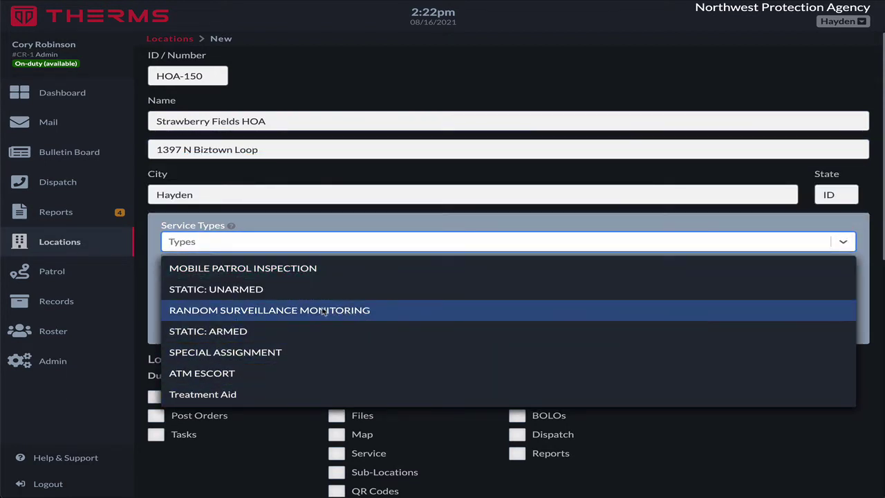
left_click(288, 268)
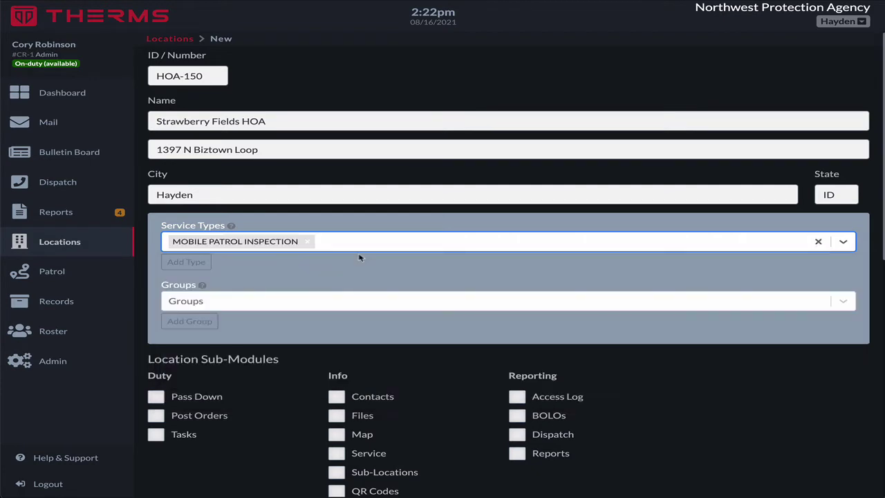
scroll(377, 275, "down", 1)
scroll(377, 275, "down", 2)
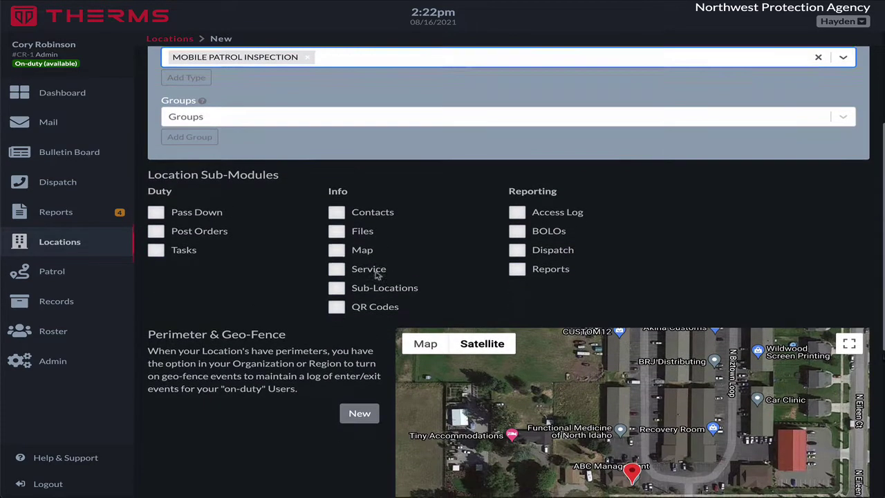
left_click(158, 228)
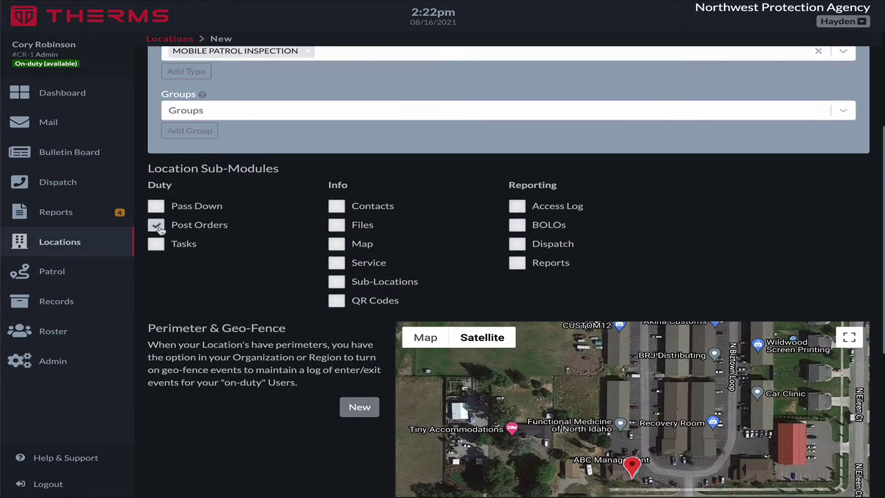
left_click(156, 206)
- Enable the Info sub-modules Contacts, Map, Sub-Locations and QR Codes, and the Reporting sub-modules BOLOs, Dispatch and Reports
left_click(337, 207)
left_click(335, 246)
left_click(337, 283)
left_click(337, 302)
left_click(517, 226)
left_click(517, 244)
left_click(517, 263)
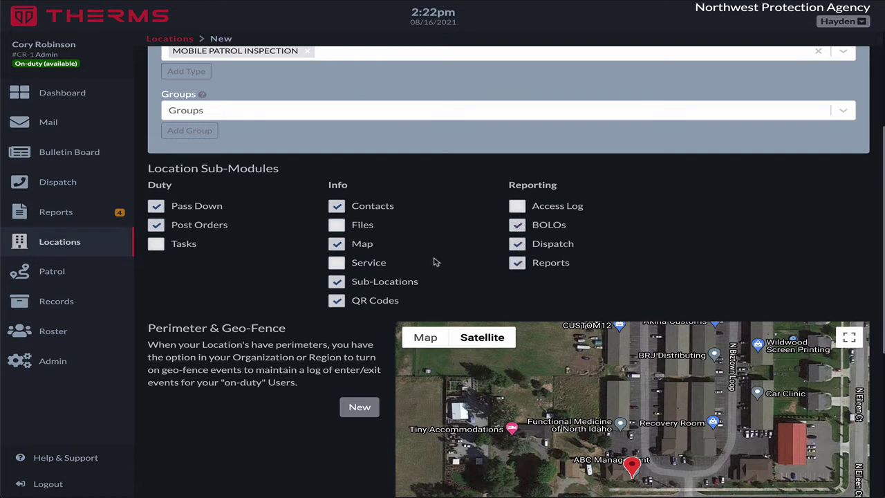
- Draw a four-cornered perimeter around the N Biztown Loop and N Eileen Ct blocks north of W Hayden Ave, and save the location
scroll(437, 261, "down", 3)
scroll(350, 389, "down", 3)
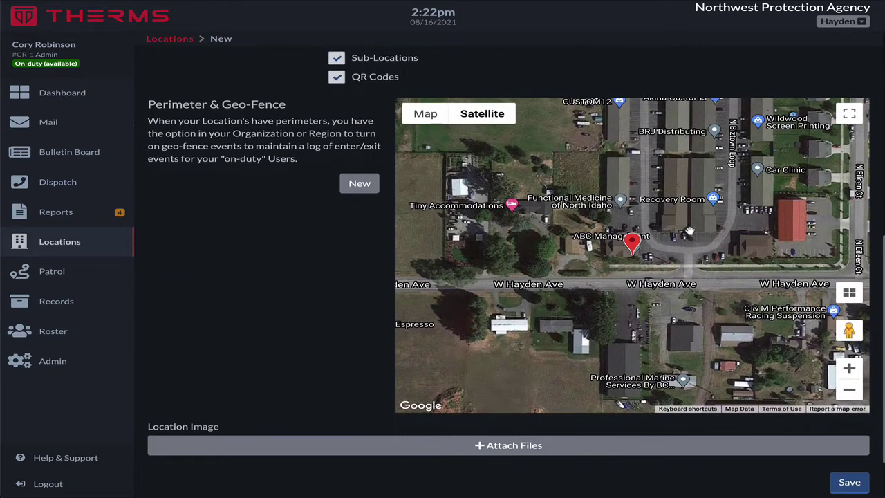
left_click_drag(660, 257, 595, 341)
left_click(359, 183)
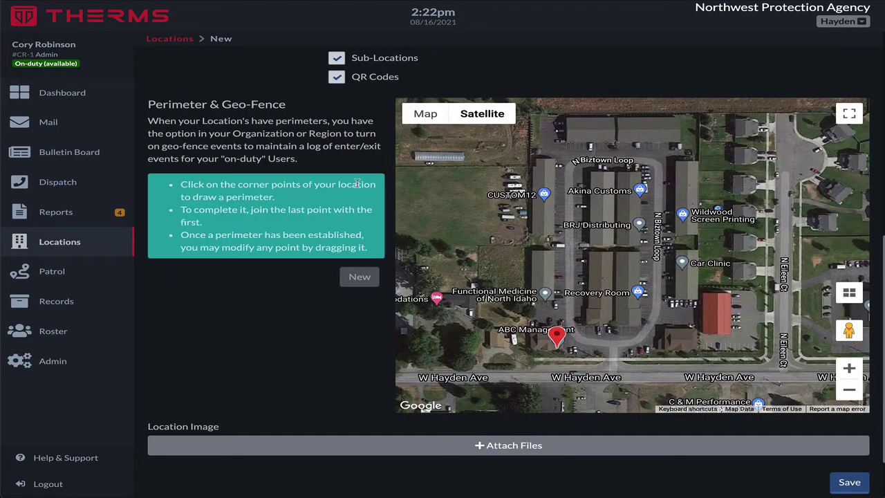
left_click(528, 113)
left_click(517, 367)
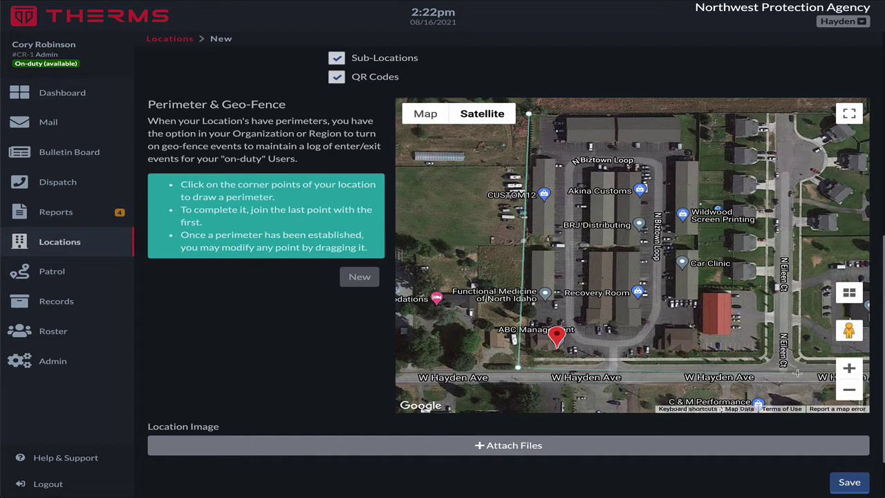
left_click(821, 373)
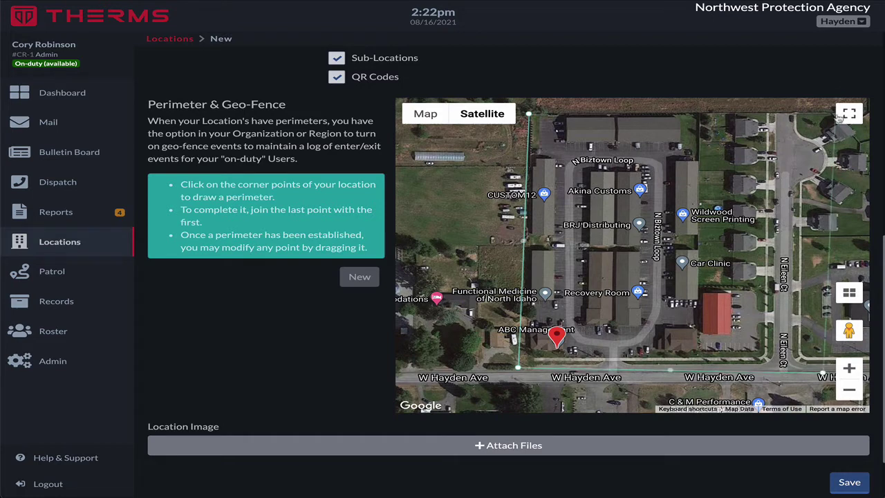
left_click(828, 114)
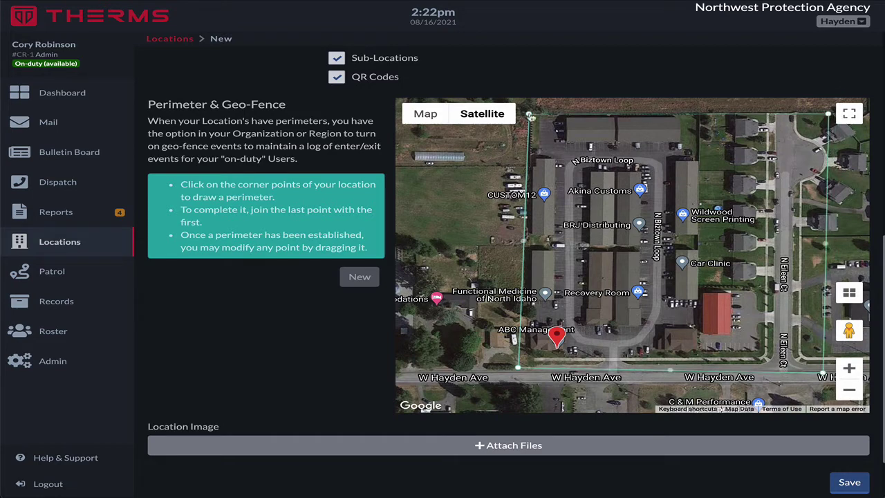
left_click(528, 114)
scroll(289, 332, "down", 1)
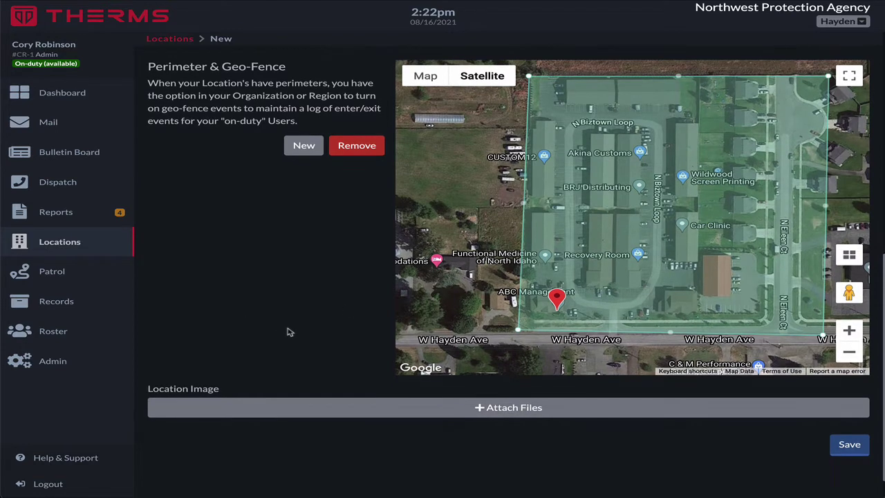
left_click(849, 444)
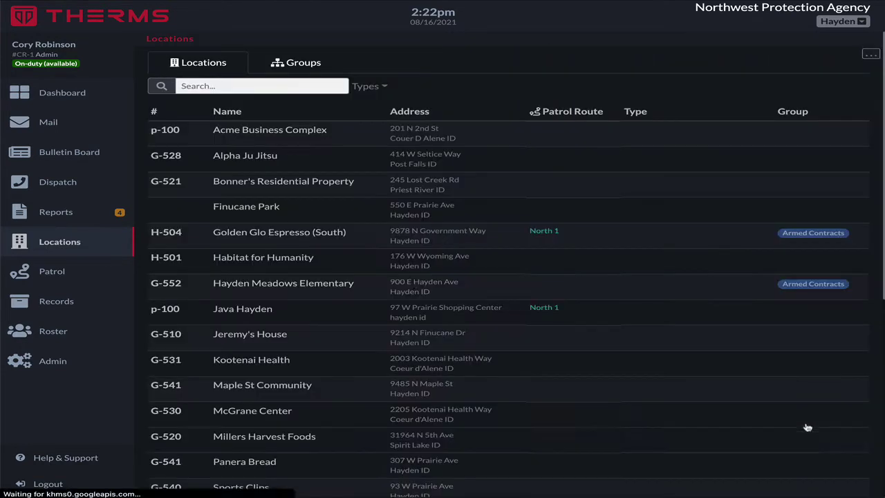
- Search the locations for "straw" and open the Strawberry Fields HOA record
left_click(277, 86)
type("straw")
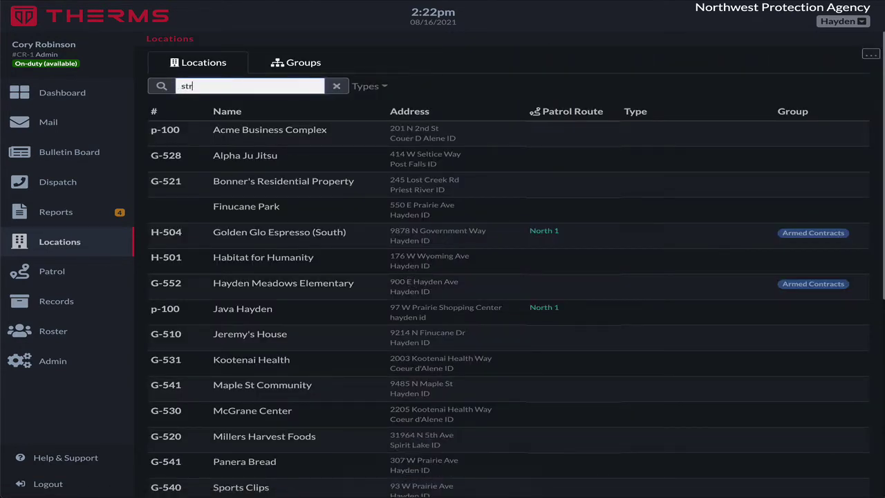
left_click(298, 138)
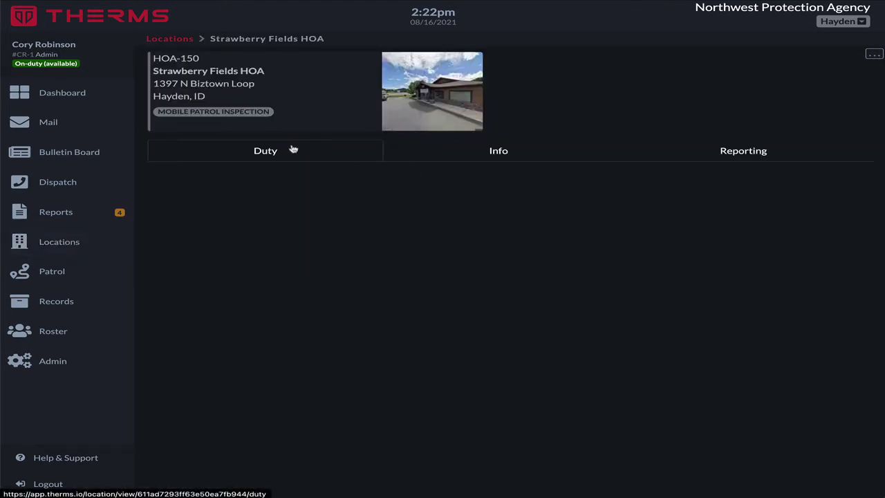
- Create a new post order under the location's Duty section with the title Patrol Enforcement
left_click(293, 149)
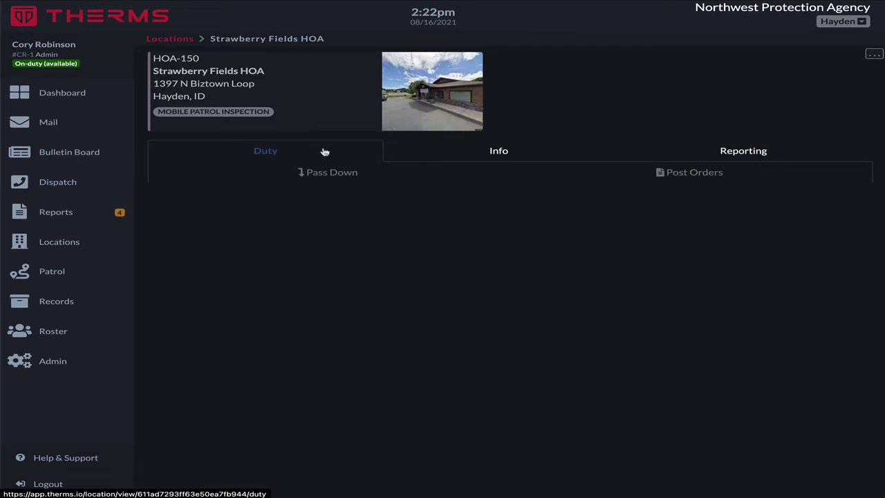
left_click(691, 173)
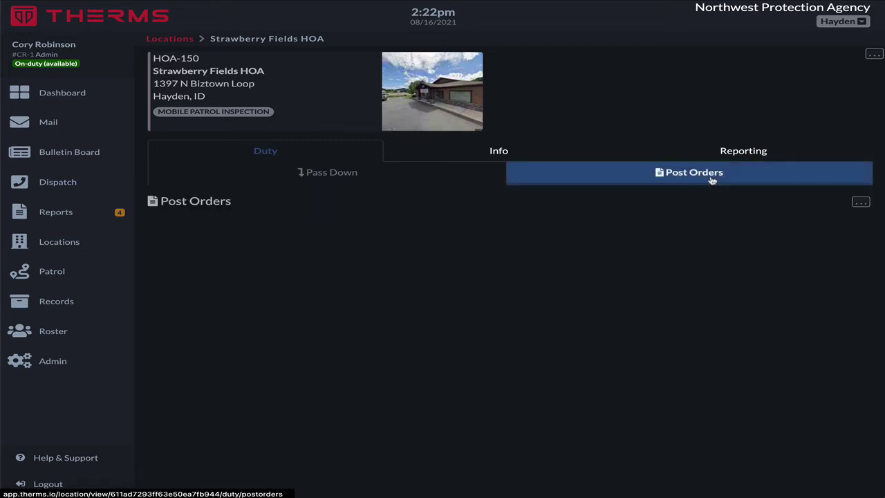
left_click(861, 203)
left_click(819, 221)
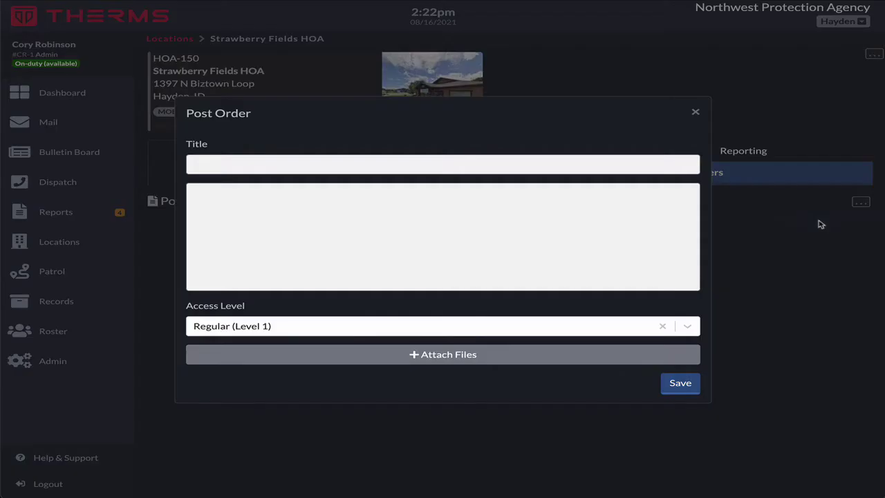
left_click(400, 166)
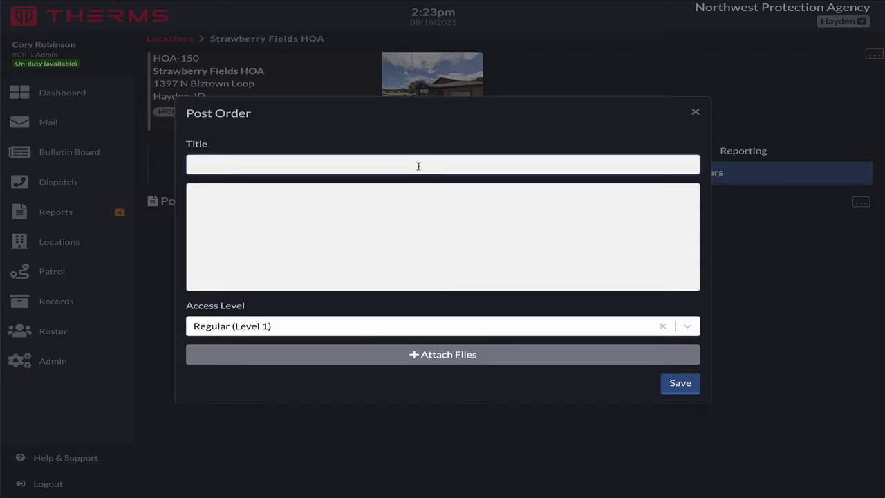
type("P")
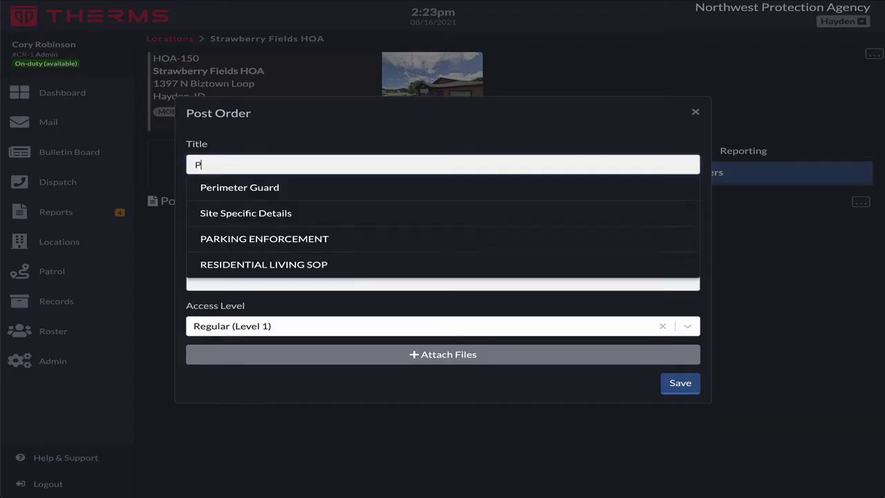
type("atrol Pos")
key("ctrl+shift+Left")
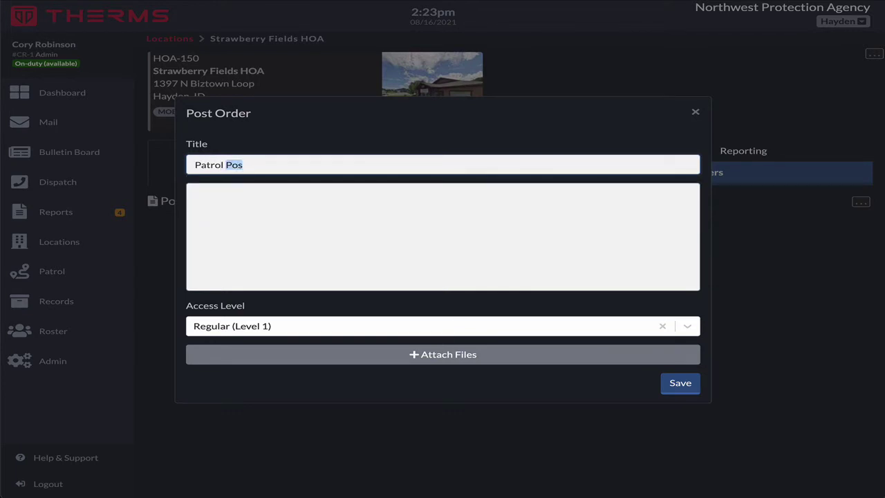
type("Enforcement")
key("Tab")
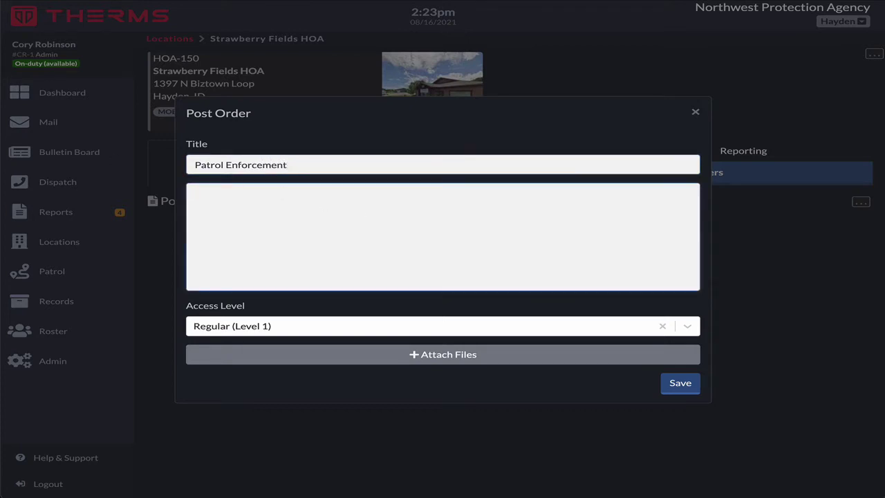
- Fill the post order with three numbered parking rules: driveway parking only, one warning before towing, and street parking for "approved vehicles list" vehicles
key("Tab")
left_click(222, 242)
key("ctrl+v")
left_click(195, 193)
type("1.")
left_click(195, 205)
type("2.")
left_click(195, 218)
type("3.")
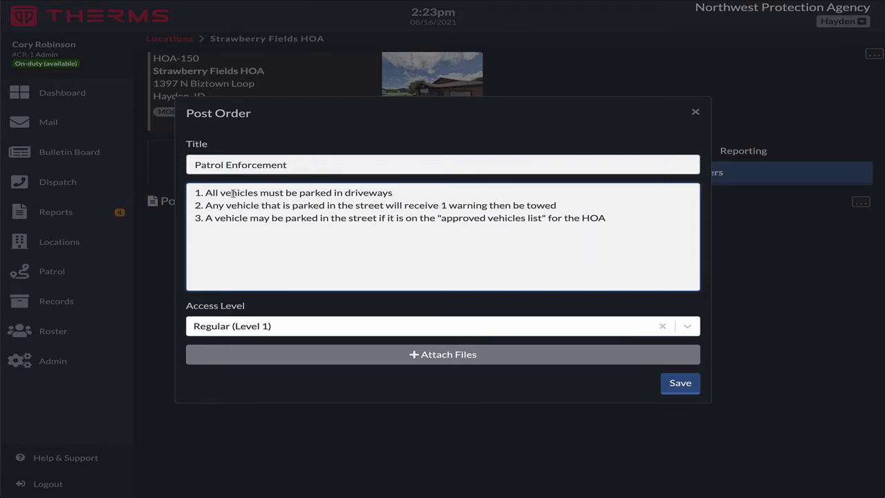
left_click(406, 193)
left_click_drag(442, 206, 488, 205)
left_click(485, 206)
left_click_drag(206, 217, 570, 219)
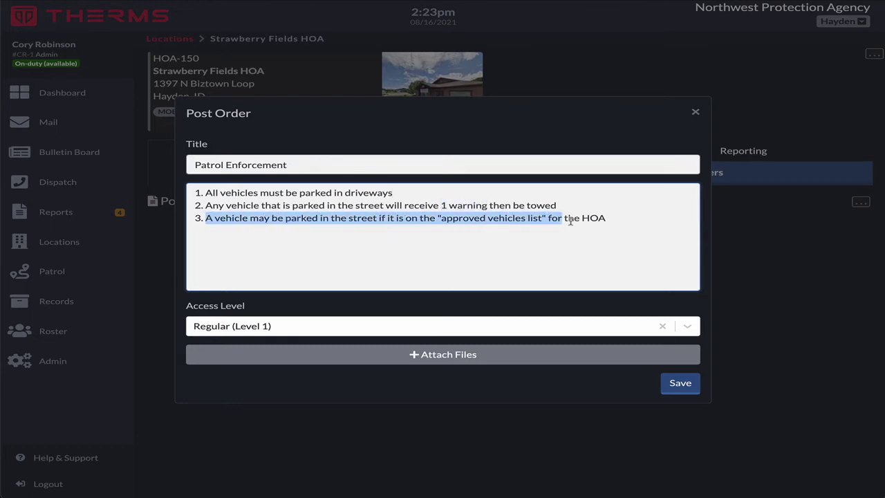
- Add a "NOTE TO PATROL OFFICERS:" paragraph below the rules about searching the Records section, reviewing vehicle notes, and creating and documenting vehicles not found
left_click(613, 219)
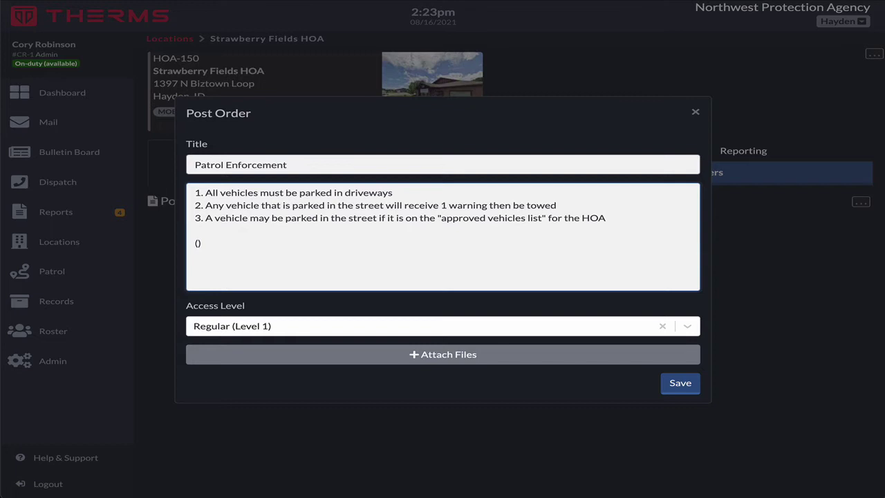
type("NOTE TO PATROL OFFI")
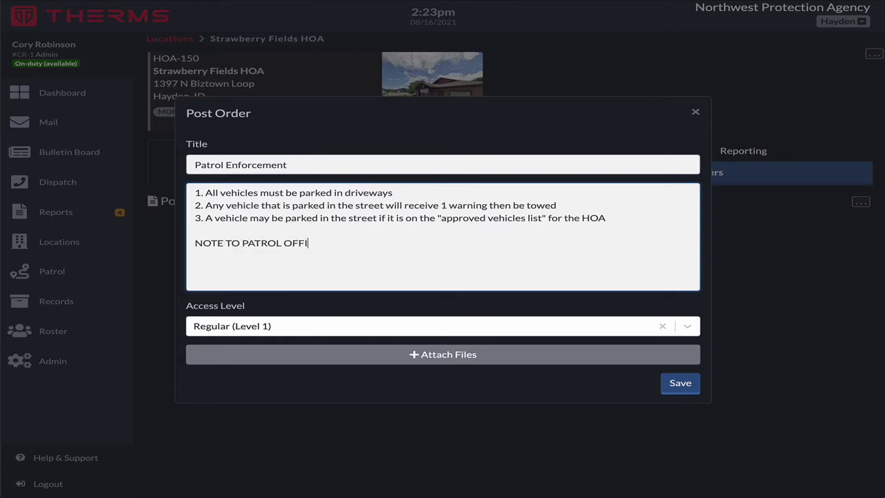
type("CERS: - When")
key("shift+Home")
type("When a vheicle")
key("ctrl+shift+Left")
type("veh")
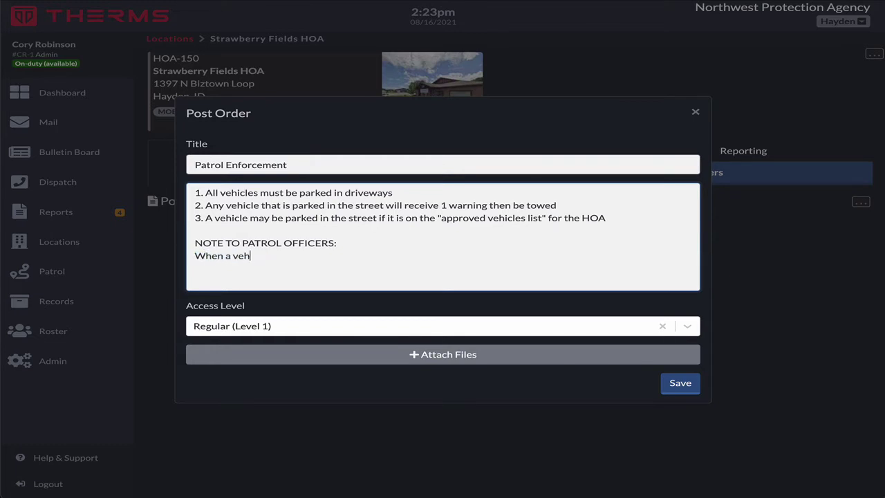
type("icle is encountered on the street, search the Re")
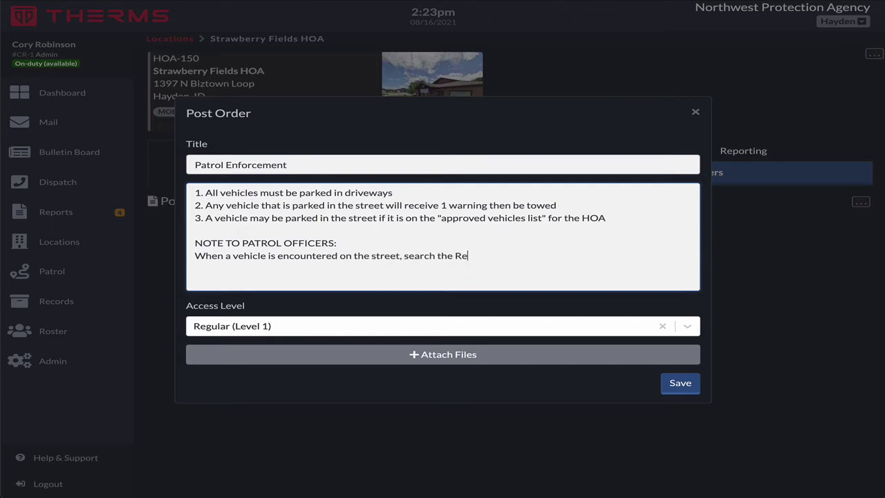
type("cords section and review ")
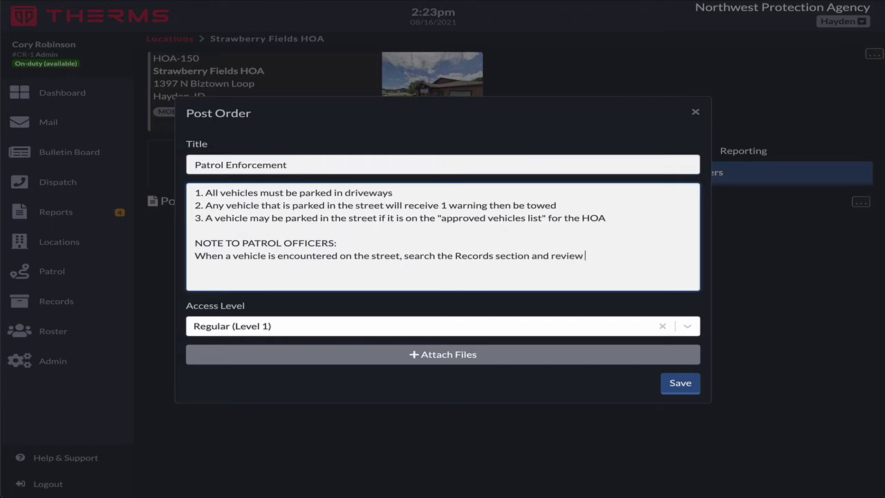
type("vehicle notes. If no vehicle is found please create a vehicle")
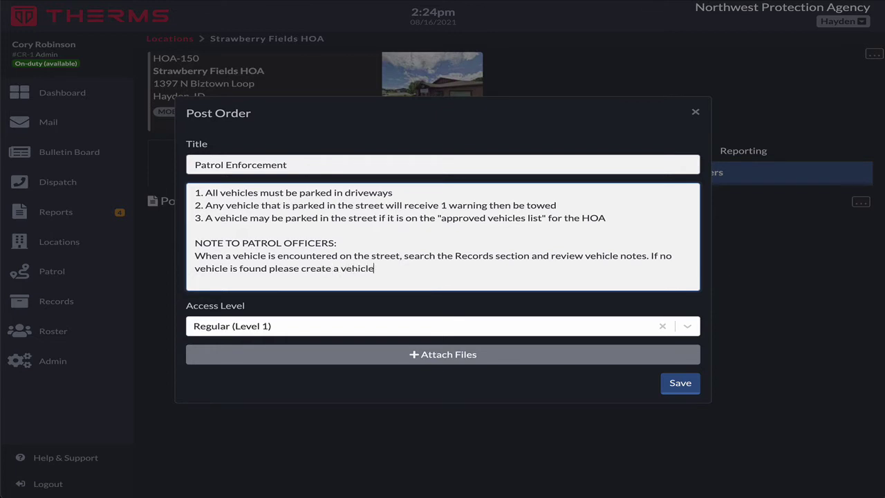
type(" and document as needed.")
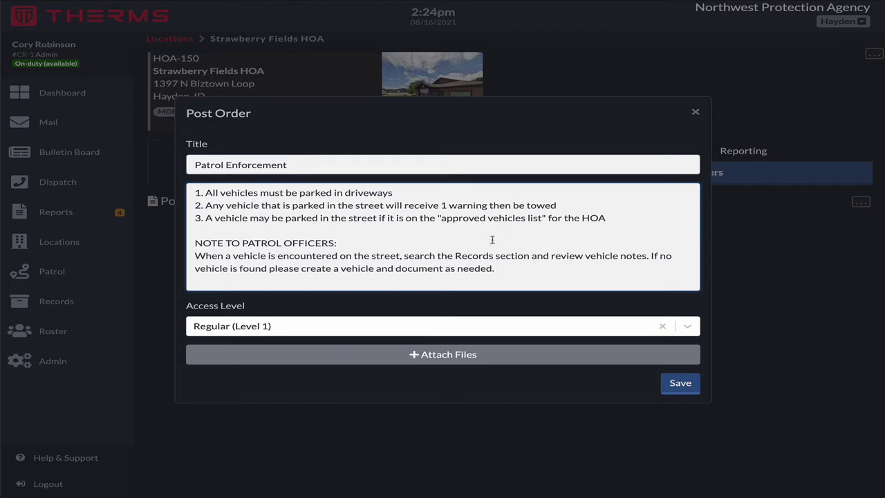
left_click(350, 244)
key("Return")
- Review the officer note's instruction to search the Records section, and check the post order's access level setting
left_click_drag(195, 268, 519, 268)
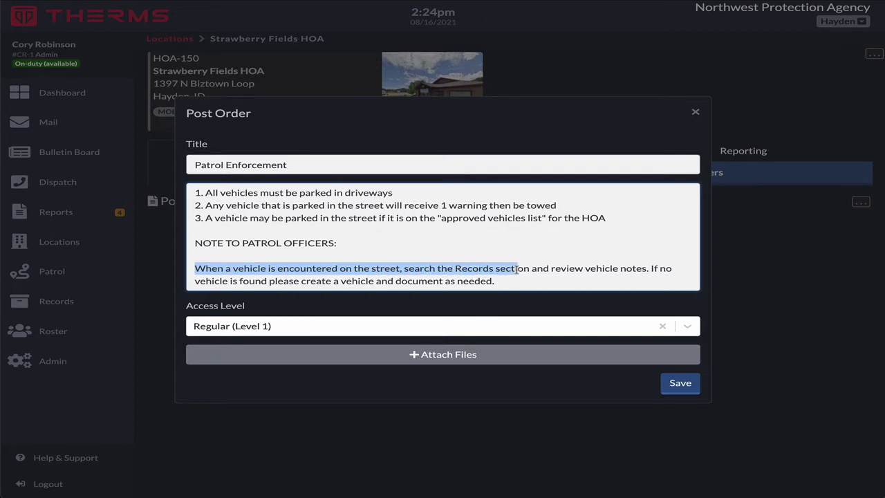
left_click(517, 268)
left_click_drag(454, 268, 529, 268)
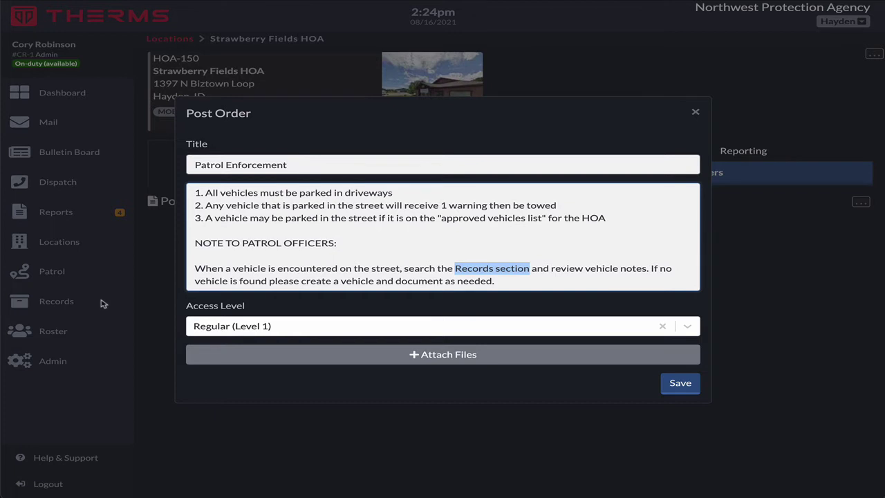
left_click(513, 281)
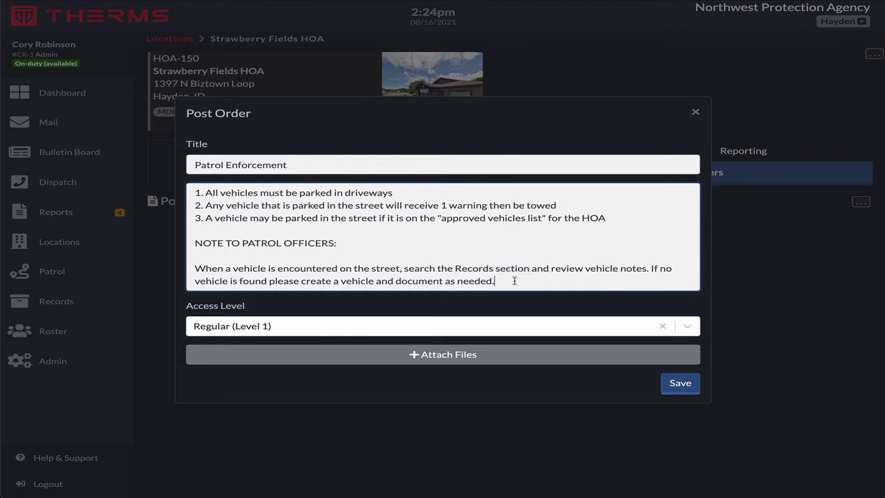
left_click(453, 330)
left_click(406, 390)
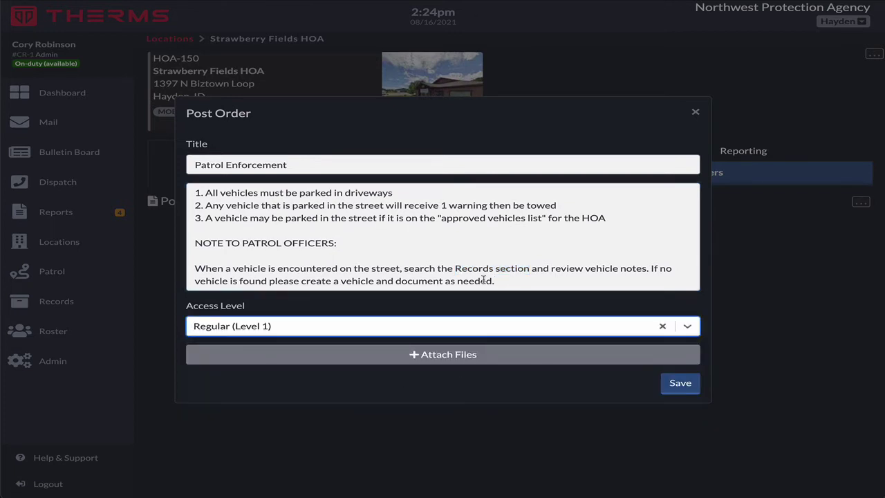
- Insert the heading "HOA Community Rules:" above the three numbered rules and save the post order
left_click(528, 194)
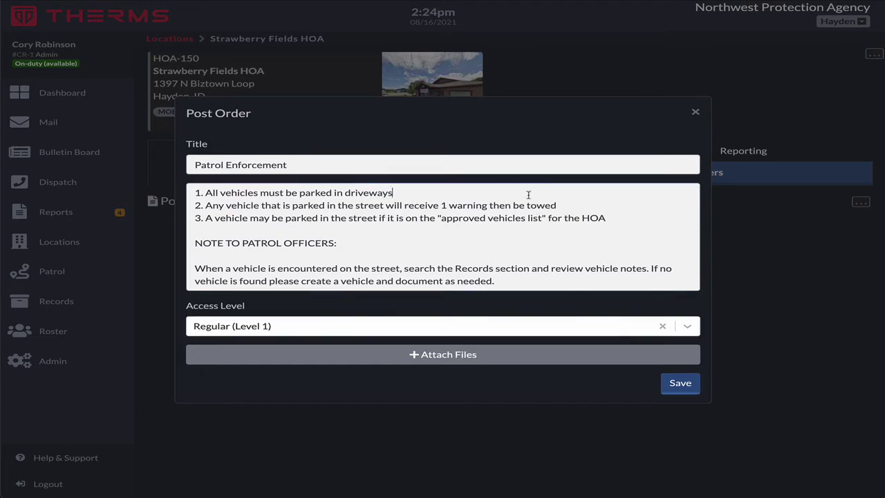
key("Return")
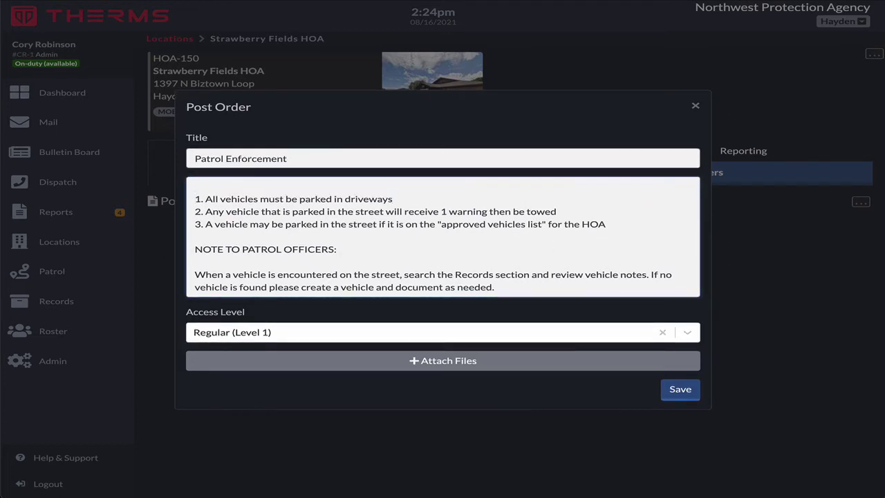
type("Communit")
type("y Rules")
type("HOA")
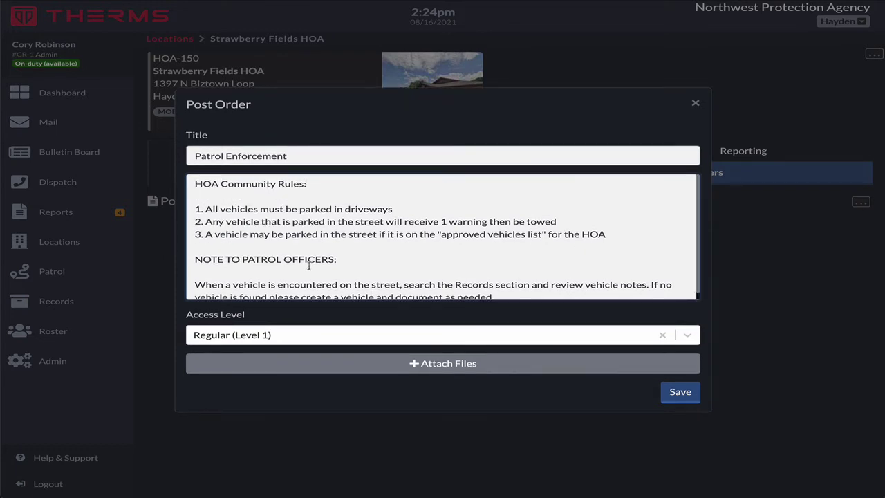
left_click(676, 391)
- Examine the saved Patrol Enforcement post order, including the instructions to patrol officers, and close it
left_click(381, 259)
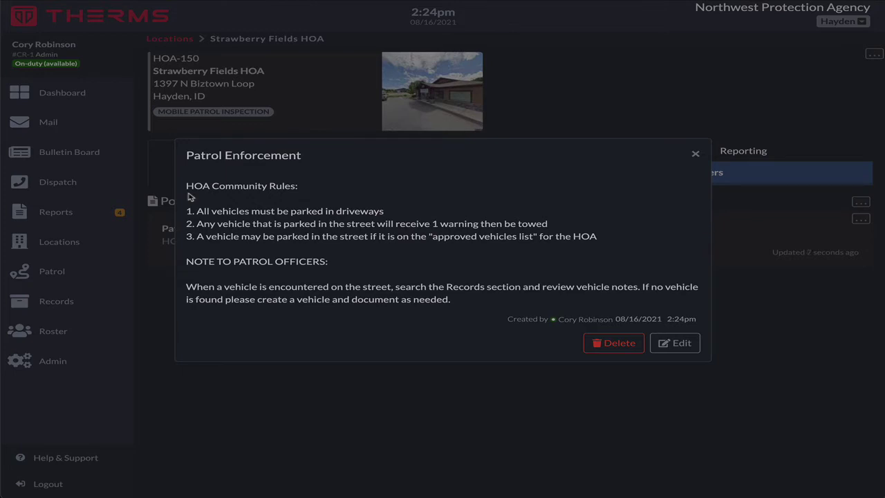
left_click_drag(186, 286, 473, 304)
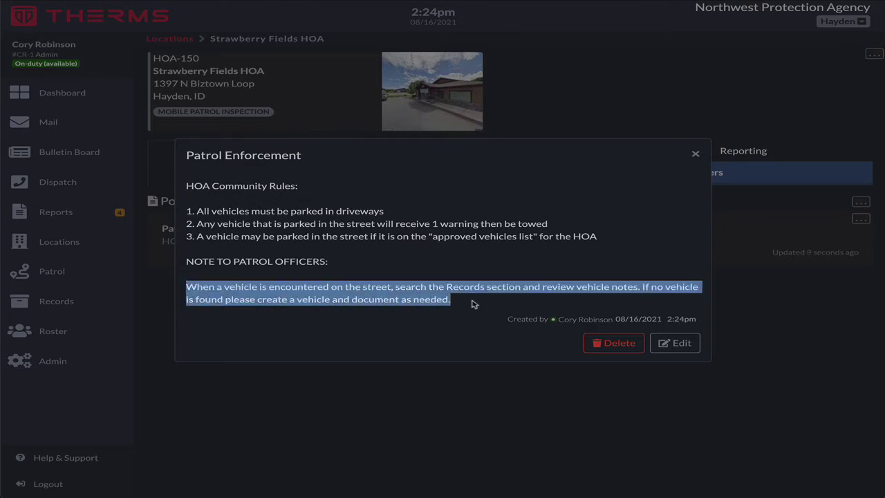
left_click(474, 304)
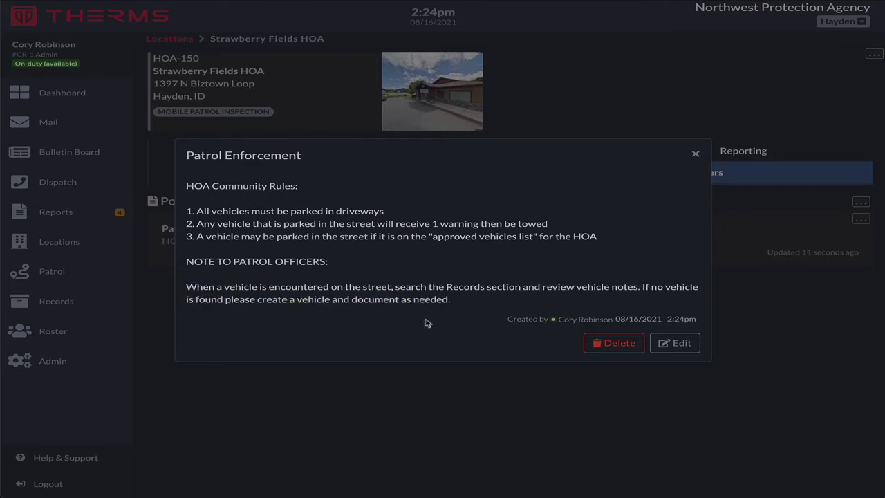
left_click(696, 152)
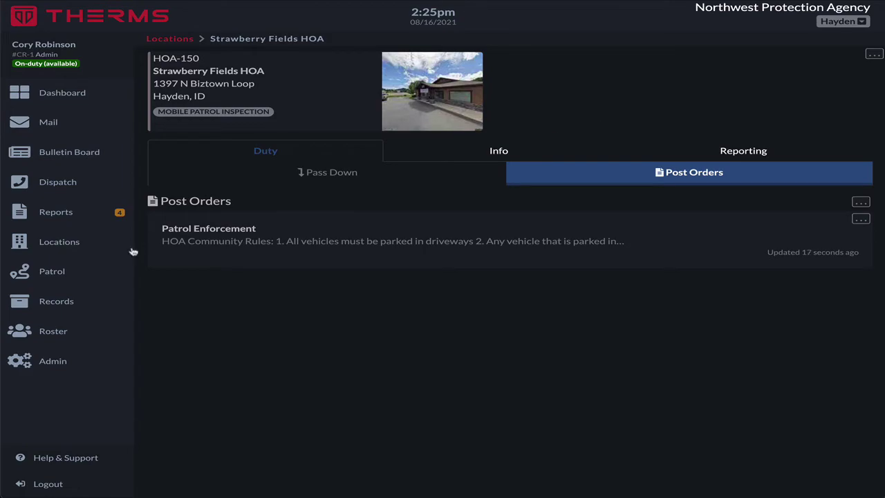
left_click(262, 259)
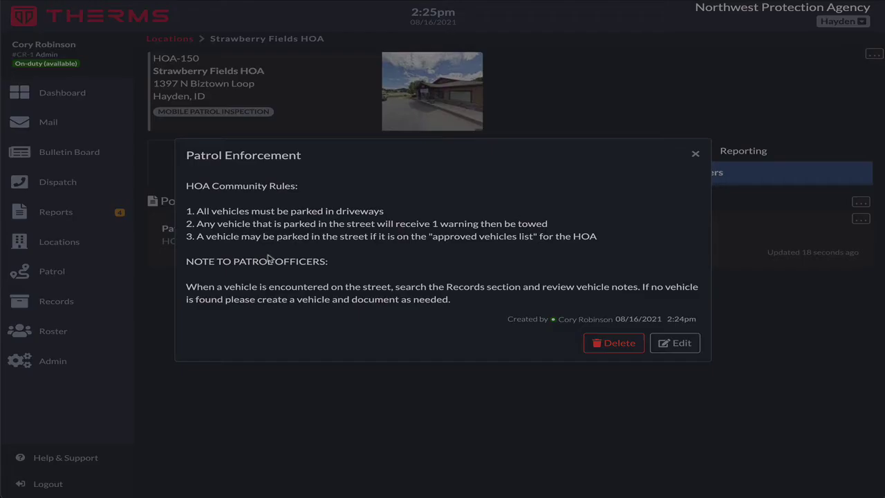
left_click(695, 152)
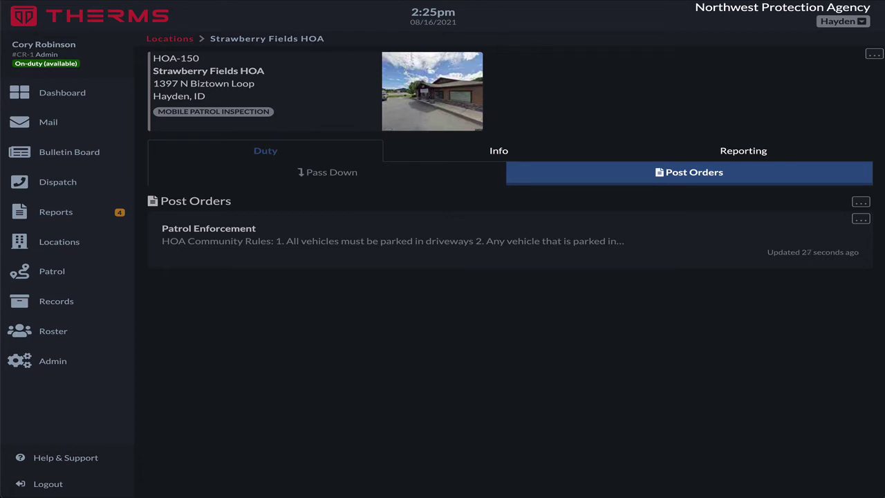
left_click_drag(697, 8, 875, 11)
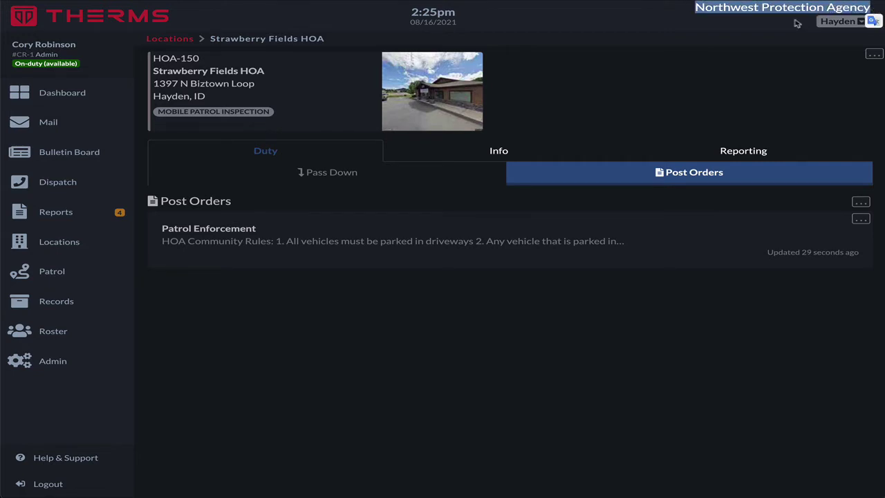
left_click(694, 70)
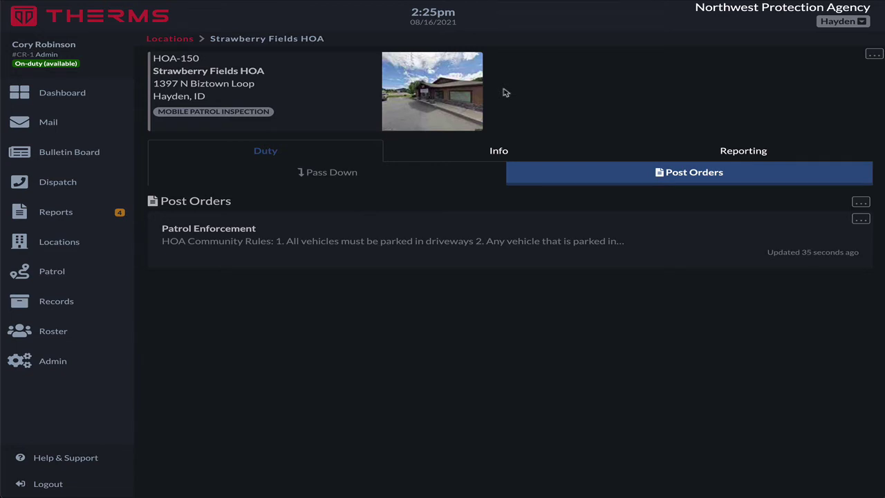
- Open the record of the white 1990 Honda among the vehicle records and remove its Tow flag
left_click(117, 299)
left_click(831, 92)
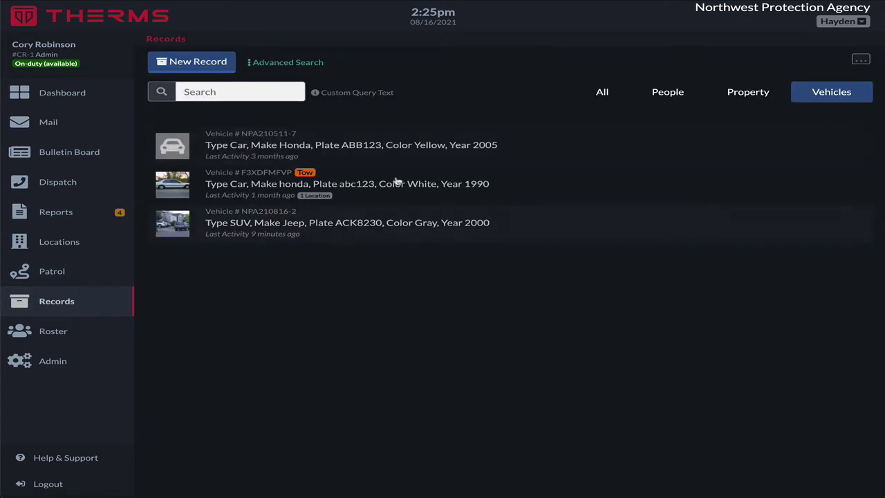
left_click_drag(366, 220, 397, 183)
left_click(397, 185)
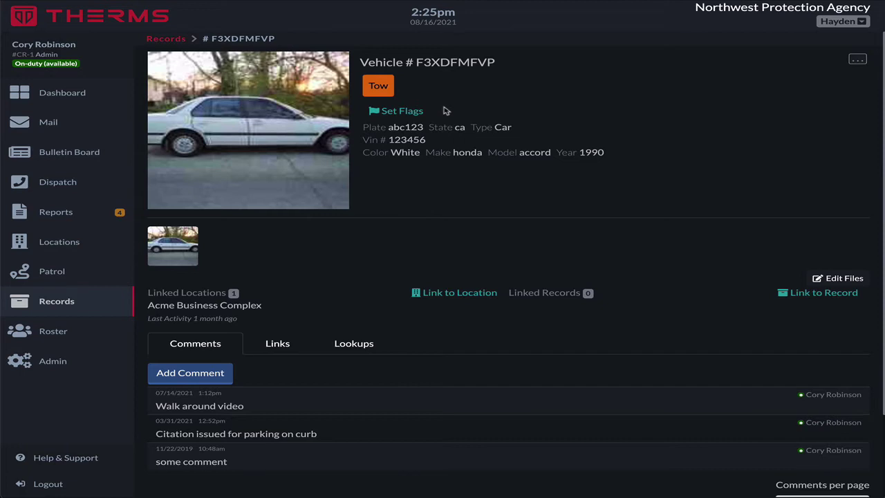
left_click(405, 112)
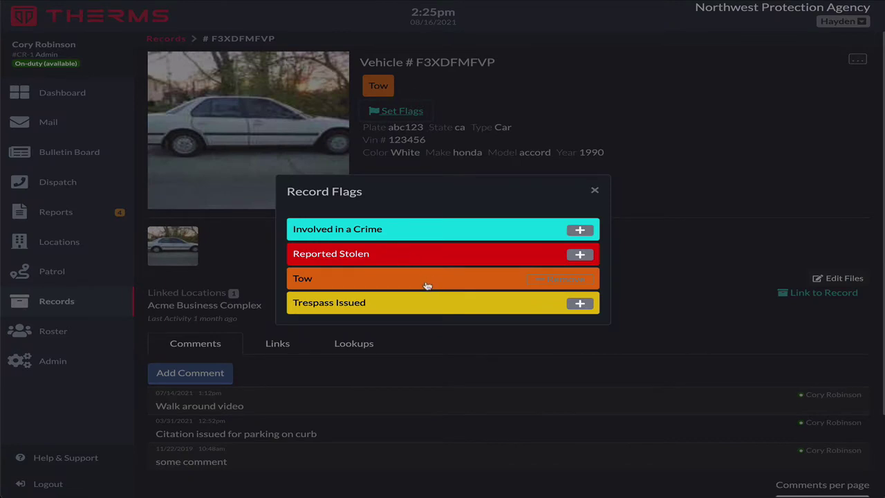
left_click(554, 284)
- Flag the vehicle record as Involved in a Crime, Reported Stolen and Trespass Issued, leaving the trespass expiry settings as offered
left_click(385, 85)
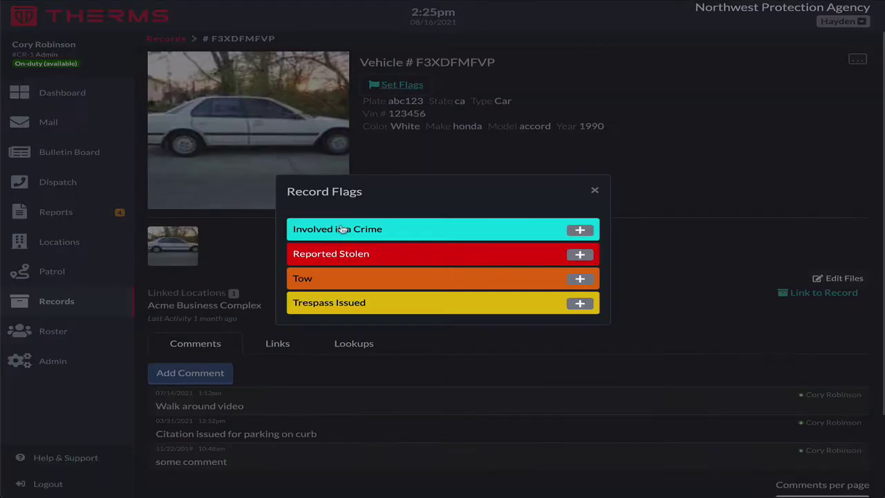
left_click(568, 232)
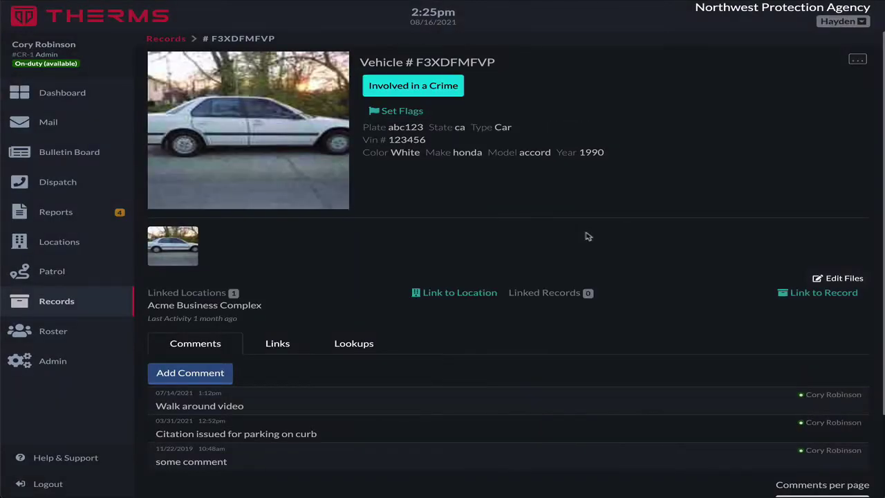
left_click(396, 111)
left_click(585, 263)
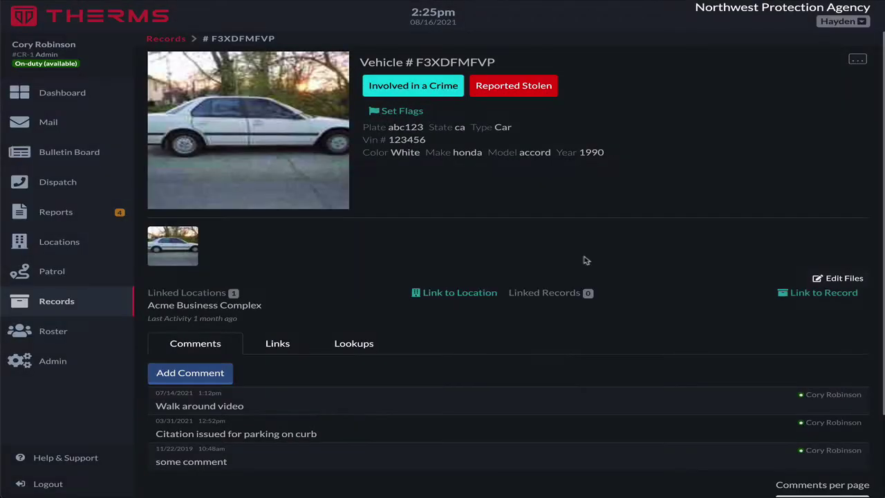
left_click(396, 111)
left_click(584, 307)
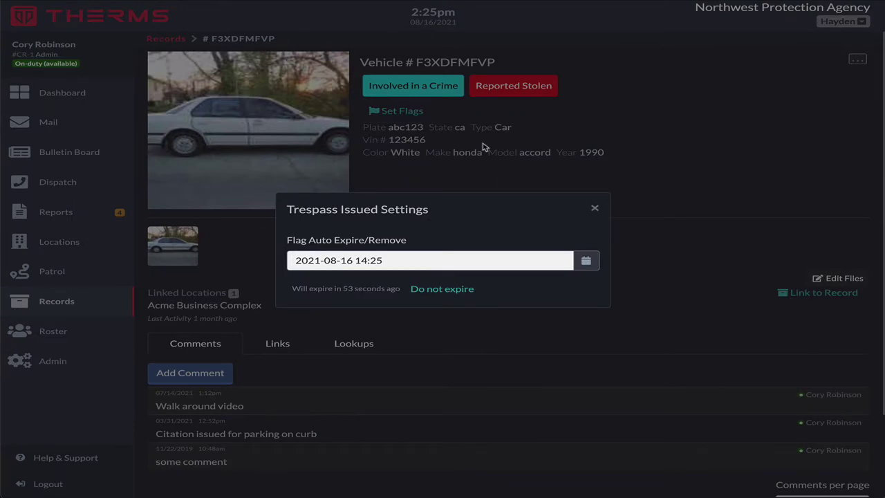
left_click(588, 206)
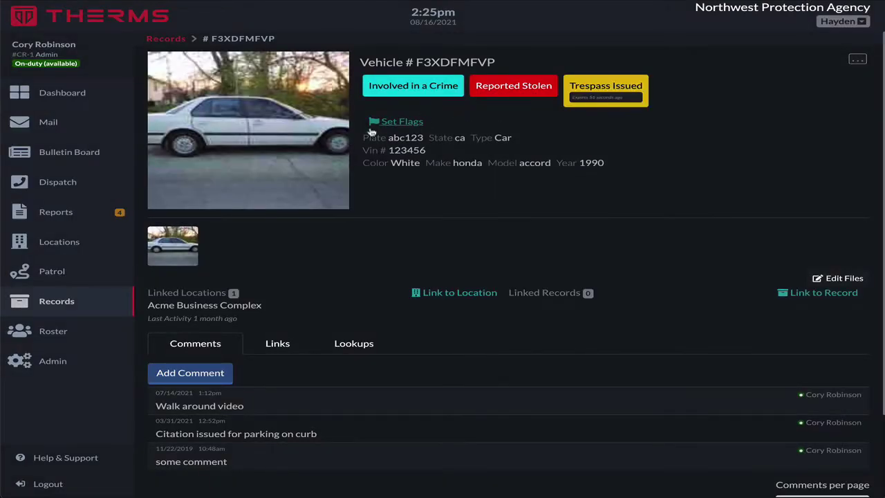
- Remove the Involved in a Crime, Reported Stolen and Trespass Issued flags, and check the list of available record flags
left_click(396, 122)
left_click(567, 235)
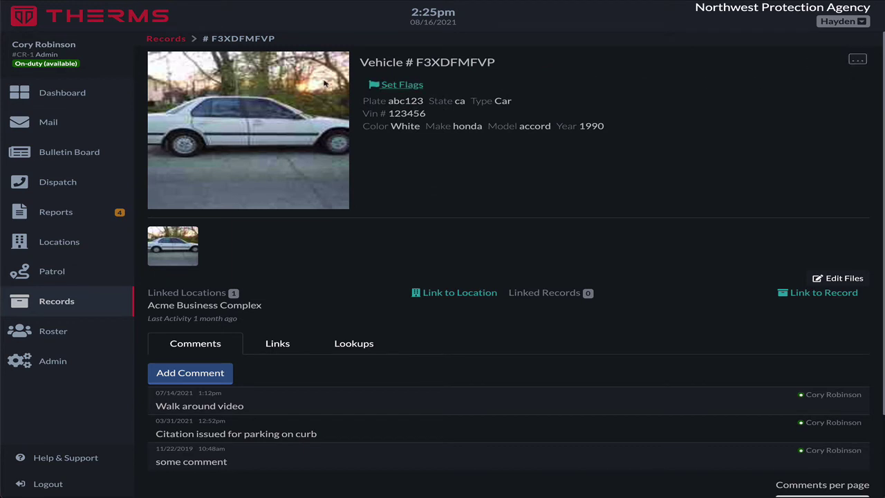
left_click(380, 84)
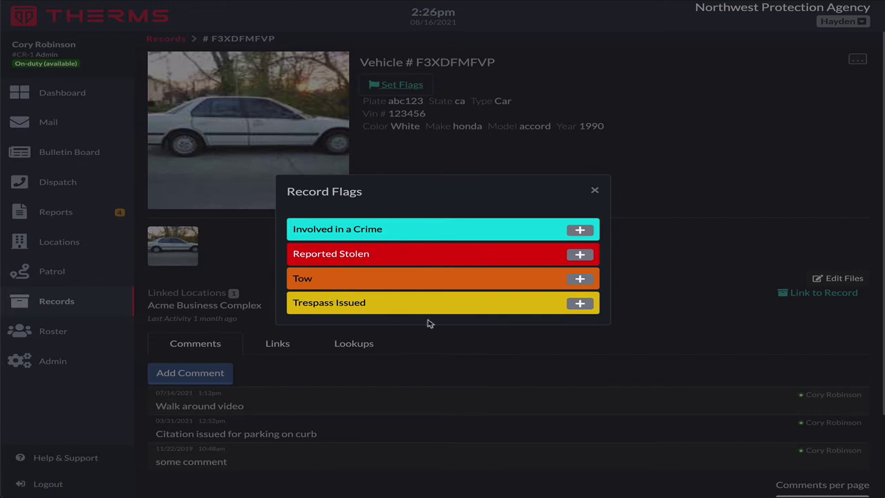
left_click(595, 190)
- Return to the records list and open the Records settings showing the region's record flags
left_click(157, 38)
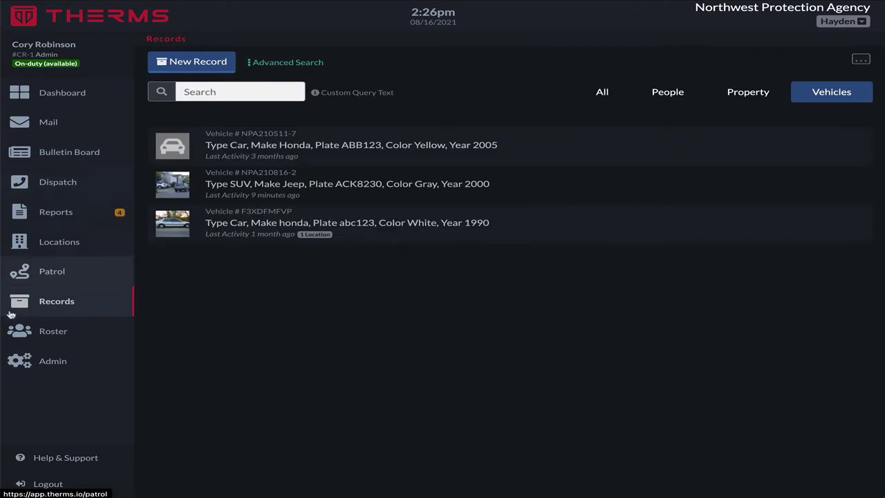
left_click(861, 59)
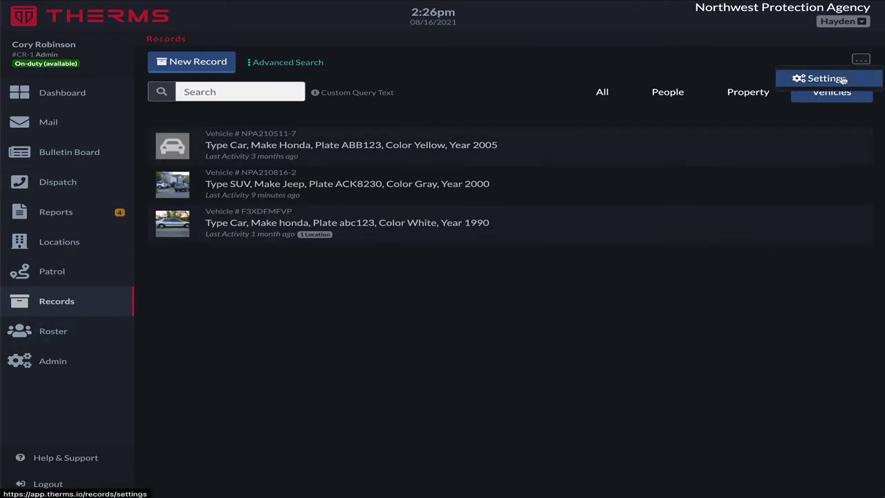
left_click(843, 81)
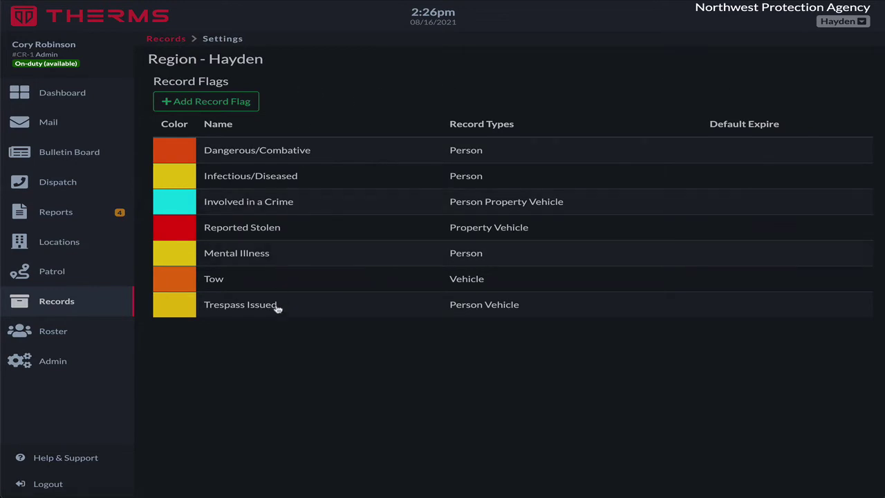
- Start a new record flag named Approved Street Parking that can be applied to vehicle records
left_click(212, 110)
left_click(438, 216)
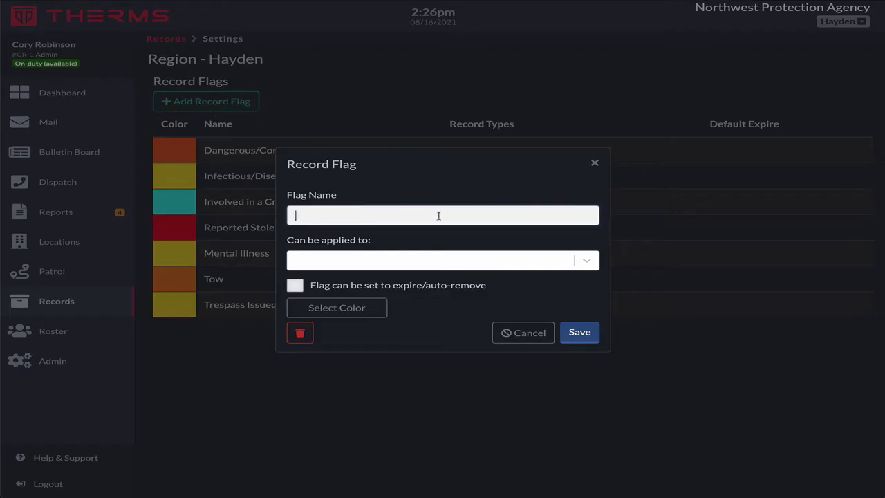
type("Approved Street Parking")
left_click(429, 258)
left_click(387, 329)
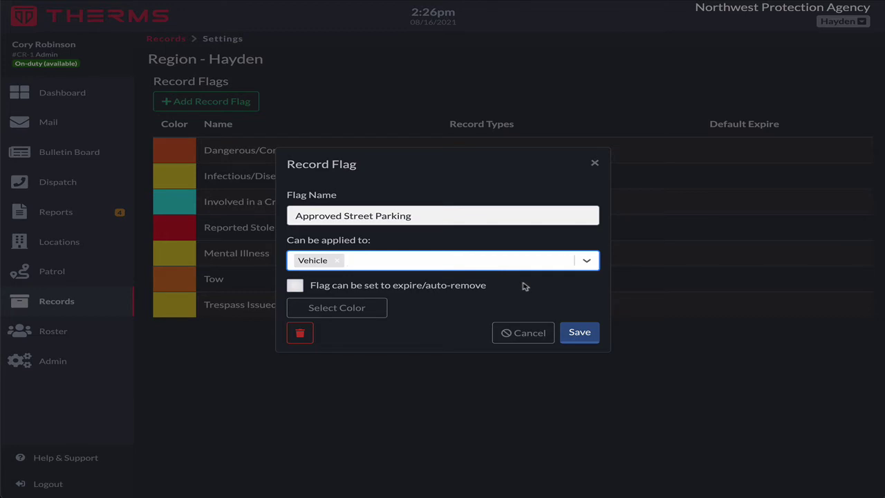
- Let the flag expire automatically after 1 month, colour it dark blue, and save it
left_click(299, 286)
left_click(348, 290)
scroll(346, 367, "down", 4)
left_click(337, 346)
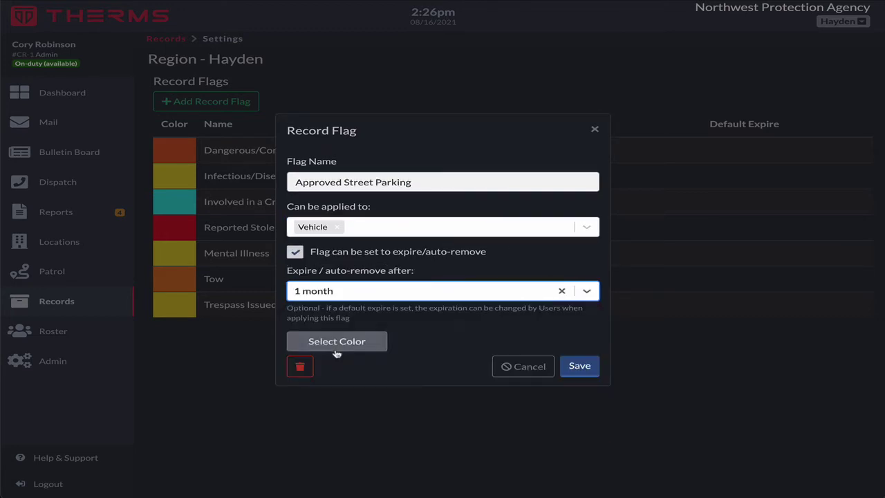
left_click_drag(429, 186, 289, 183)
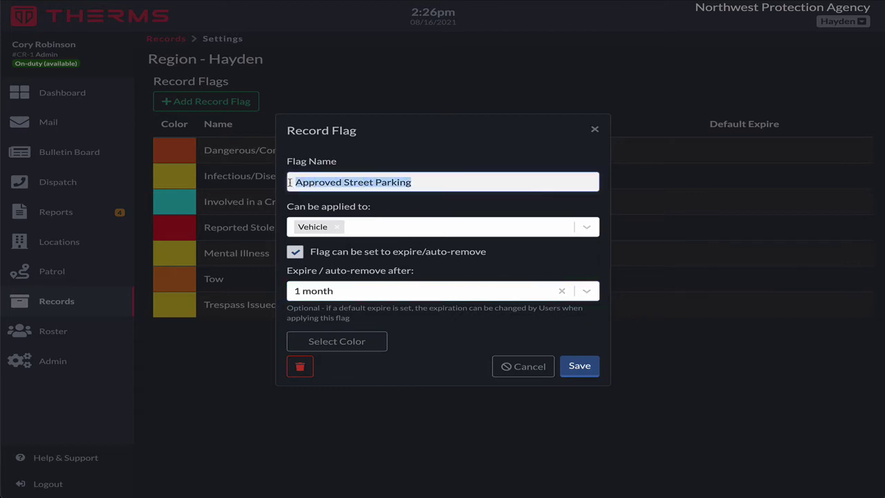
left_click(536, 263)
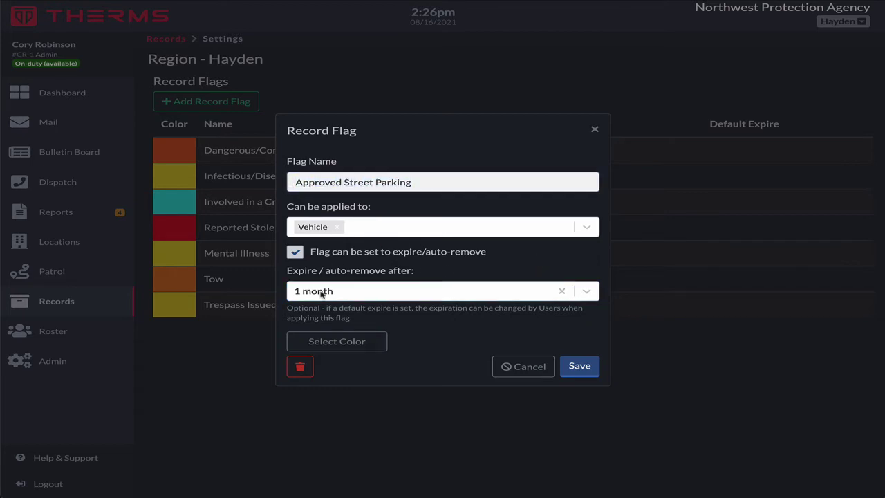
left_click(384, 341)
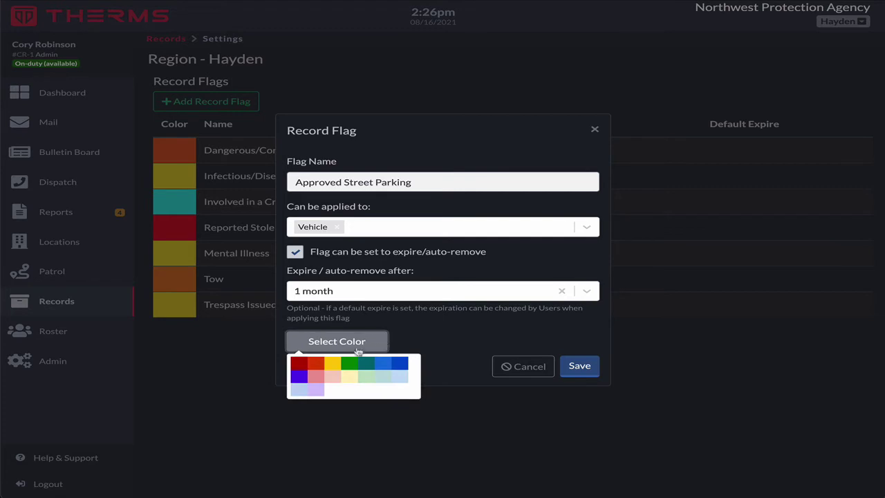
left_click(393, 364)
left_click(569, 367)
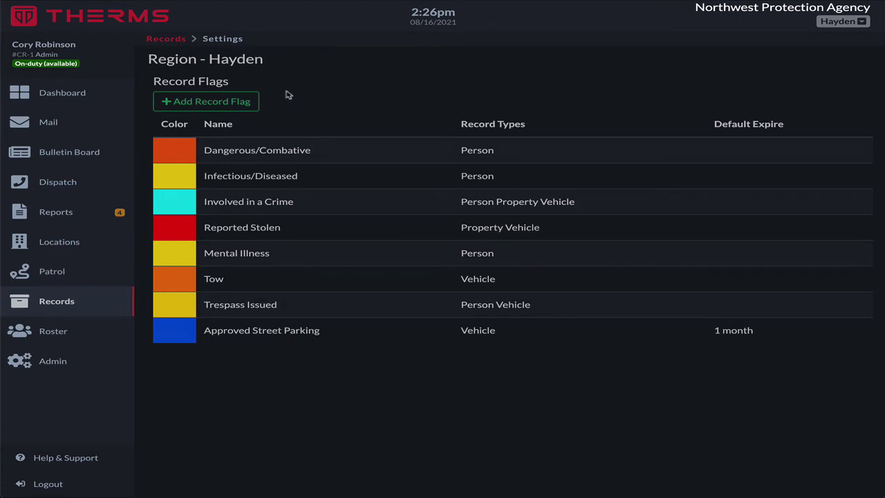
- Open the record of the gray 2000 Jeep and view its attached photo at full size
left_click(70, 307)
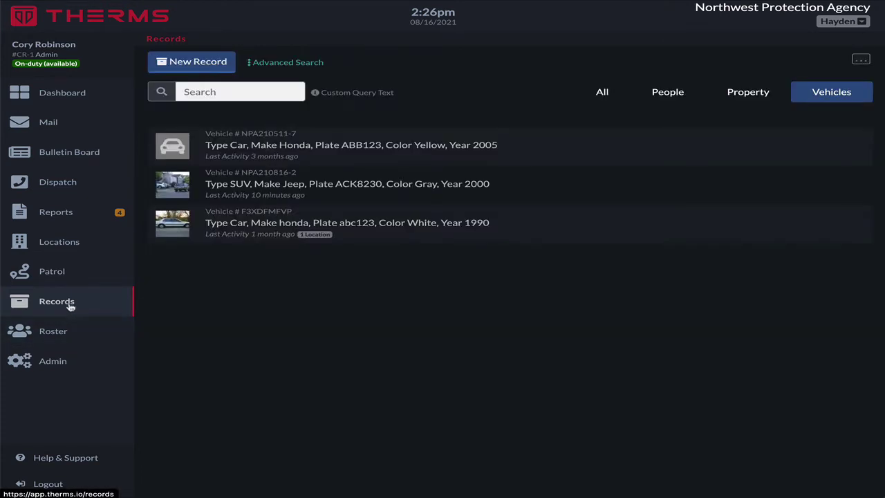
left_click(546, 185)
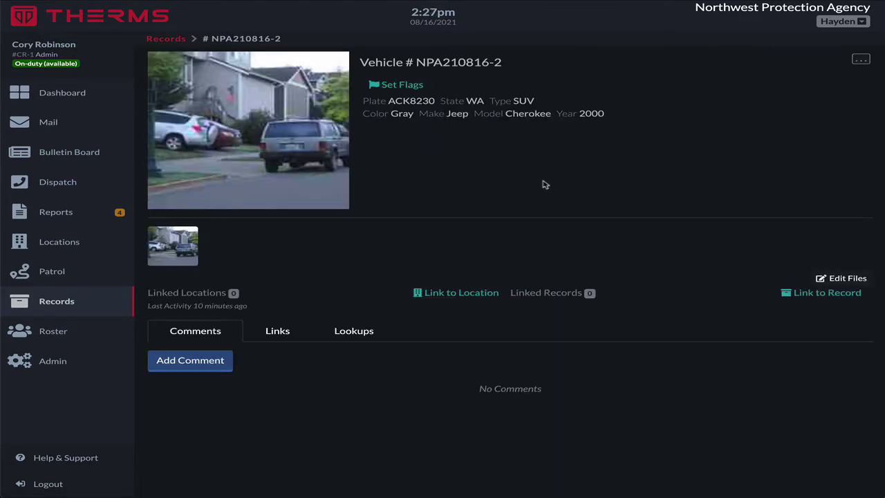
left_click(175, 242)
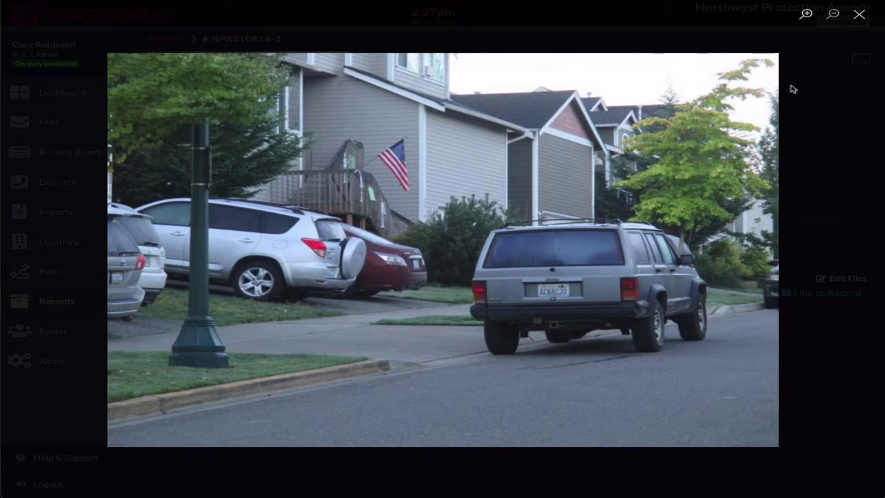
left_click(858, 15)
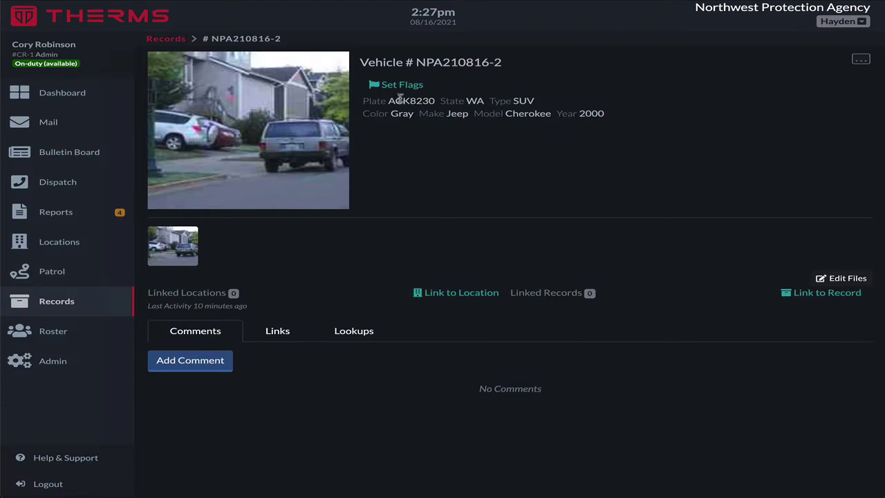
- Flag the Jeep's record as Approved Street Parking, keeping the offered one-month expiry
left_click(403, 89)
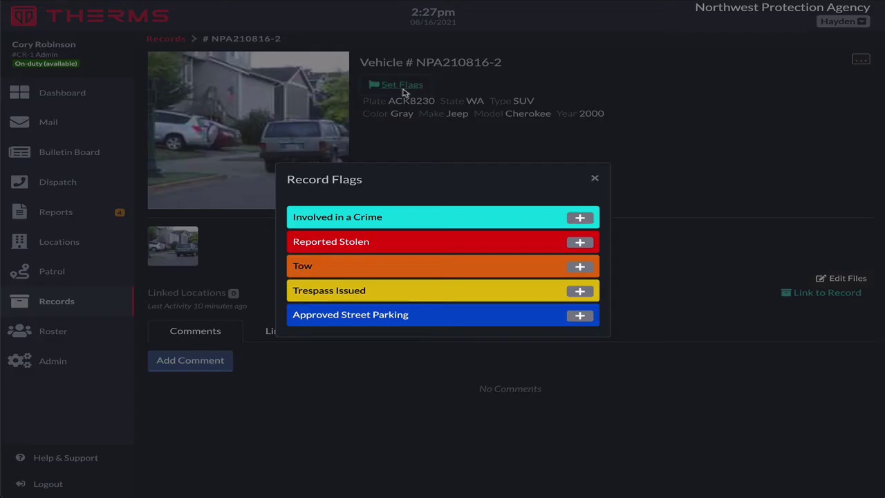
left_click(580, 316)
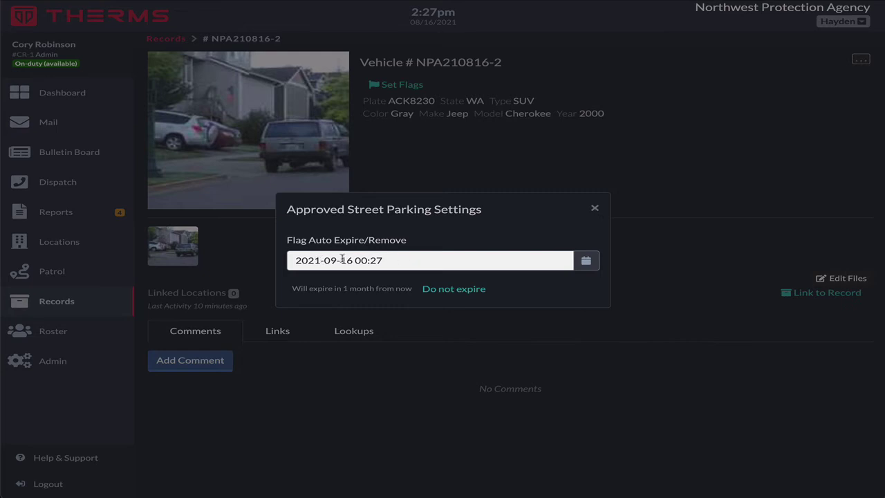
left_click(594, 208)
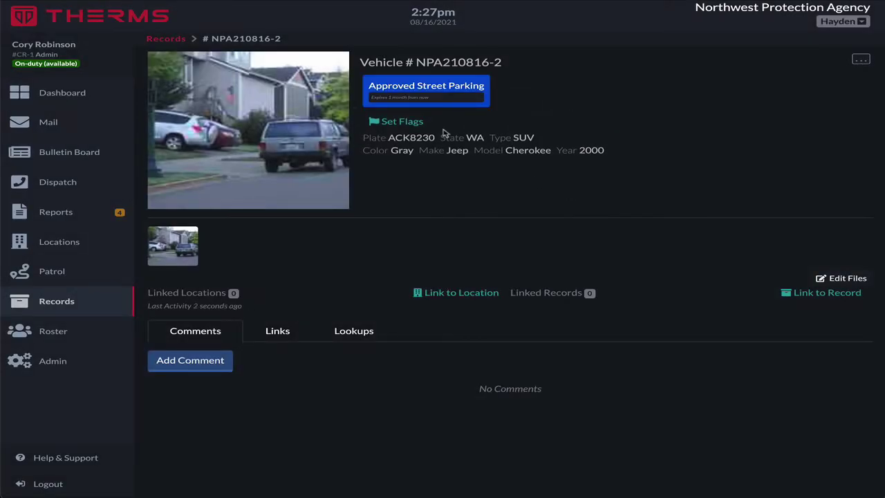
- Search the vehicle records for the partial plate "ack" and open the gray Jeep's record
left_click(163, 39)
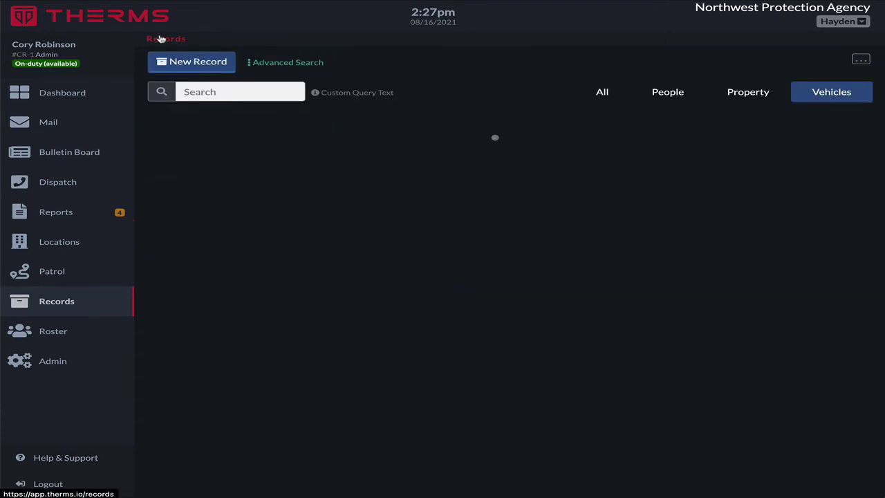
type("ack")
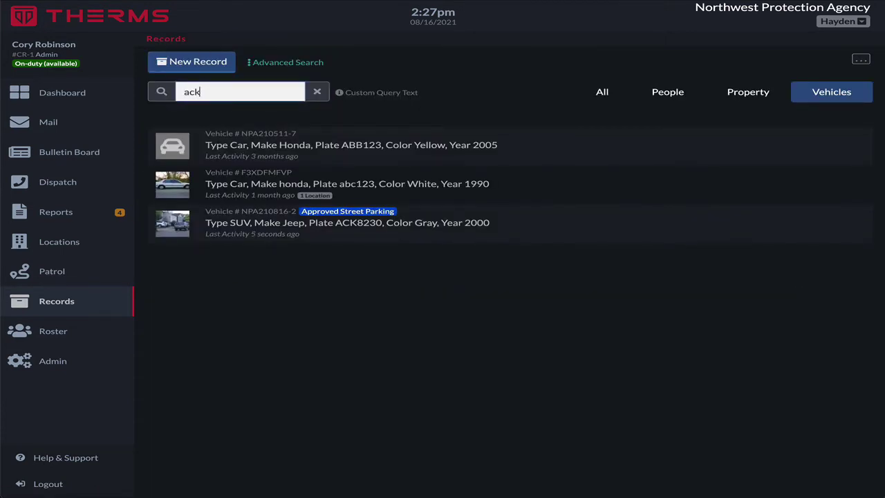
left_click(372, 153)
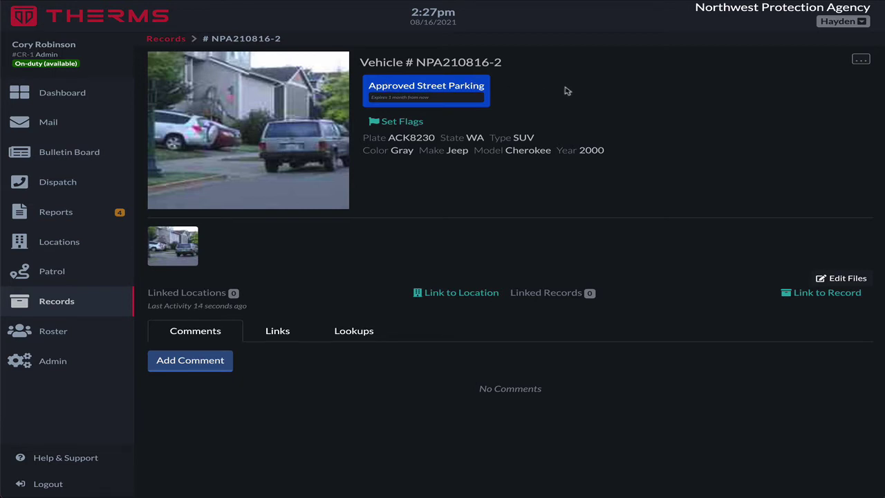
- Start a new report of the Location type
left_click(96, 240)
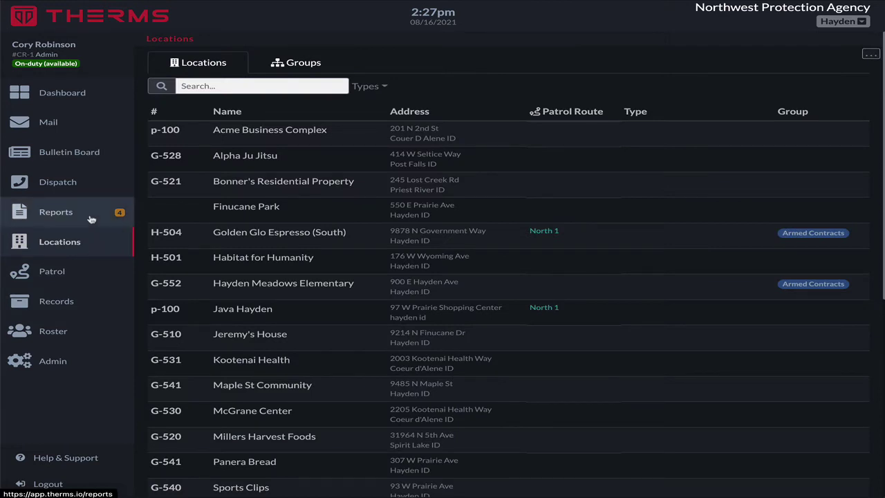
left_click(91, 216)
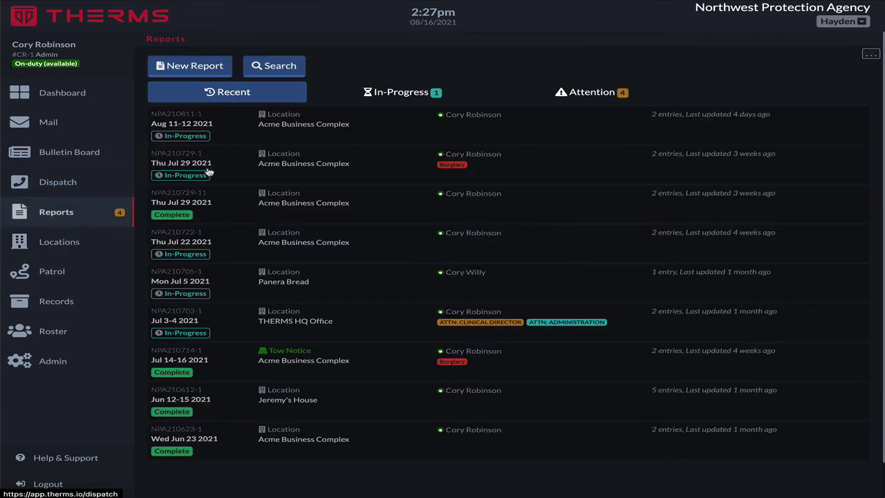
left_click(210, 66)
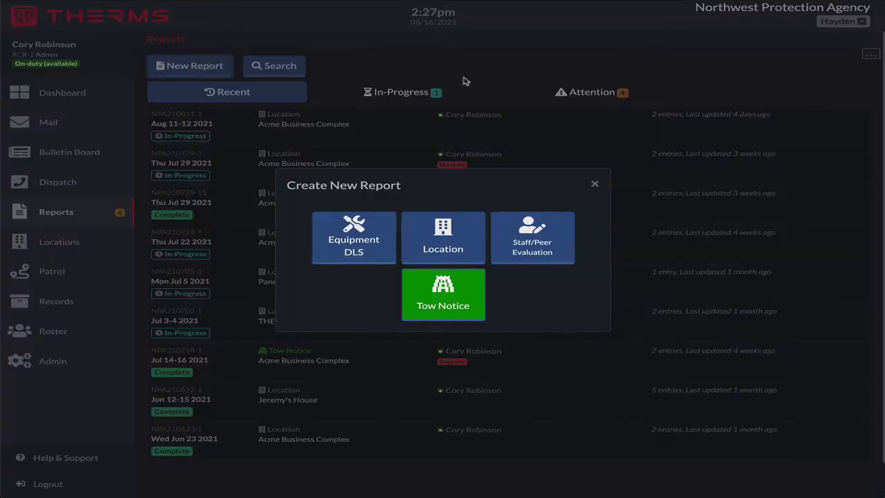
left_click(448, 235)
- Choose Strawberry Fields HOA as the report's location and create the report
left_click(433, 270)
type("star")
key("BackSpace")
key("BackSpace")
type("rw")
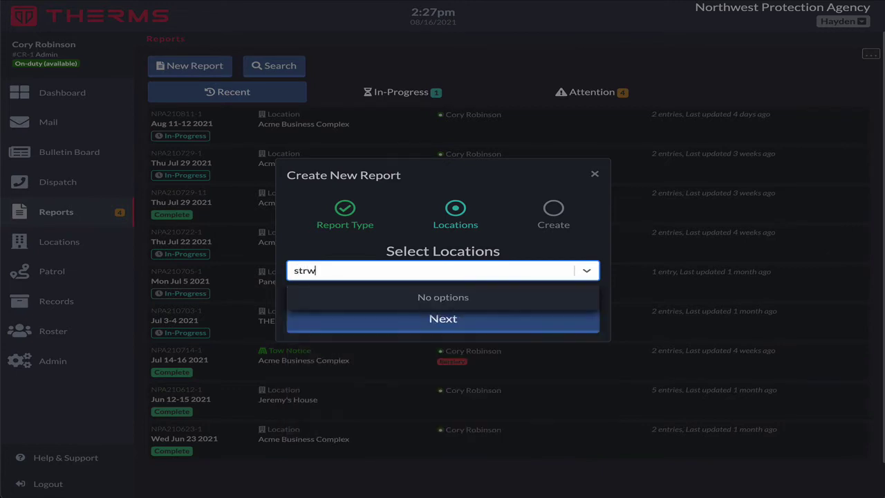
key("BackSpace")
type("aw")
left_click(448, 284)
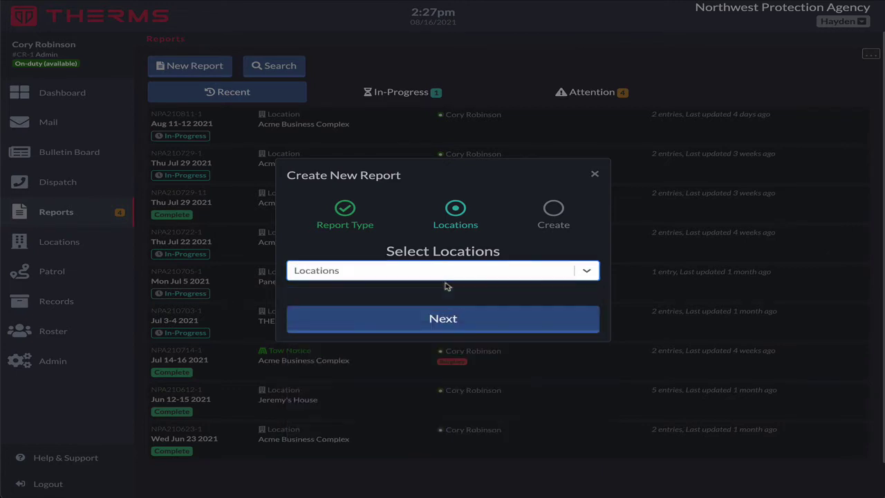
left_click(443, 275)
type("straw")
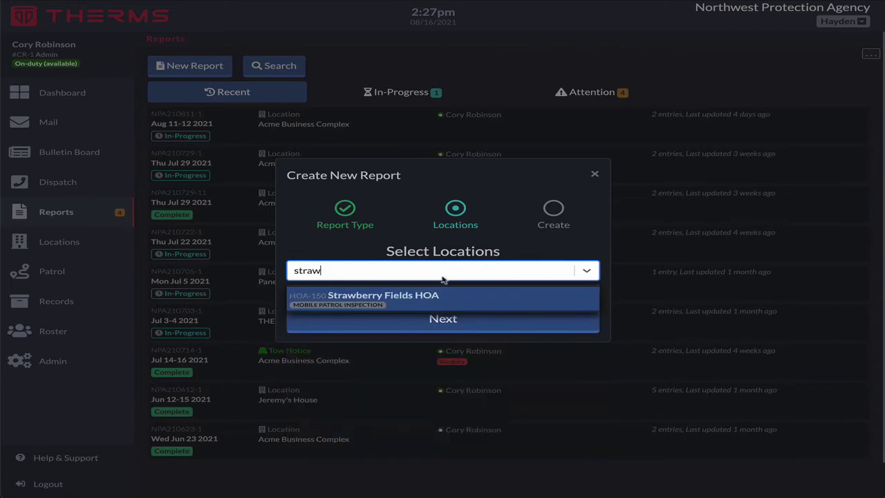
left_click(450, 302)
left_click(429, 322)
left_click(429, 321)
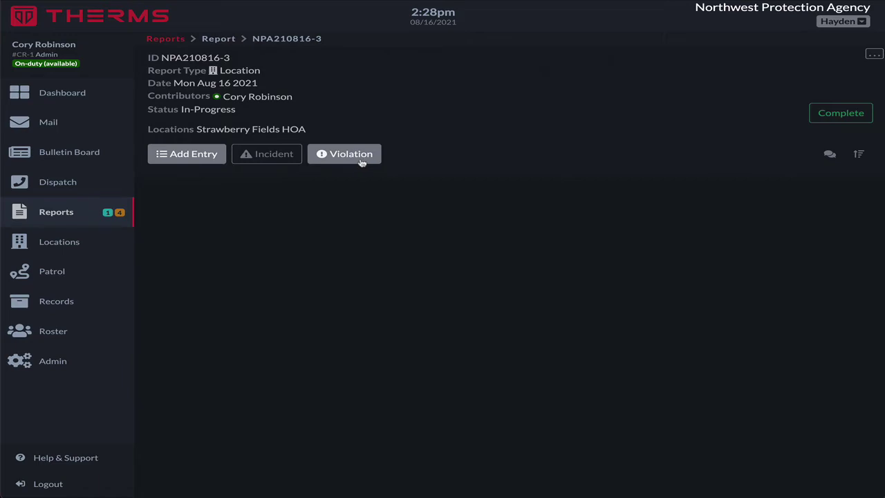
- Check the entry types available for the report and draft a General entry with the text "Details.."
left_click(201, 152)
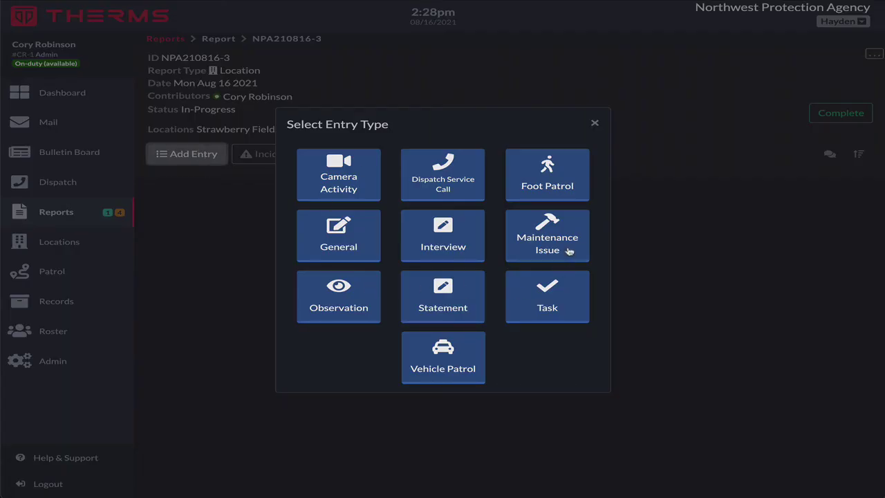
left_click(595, 124)
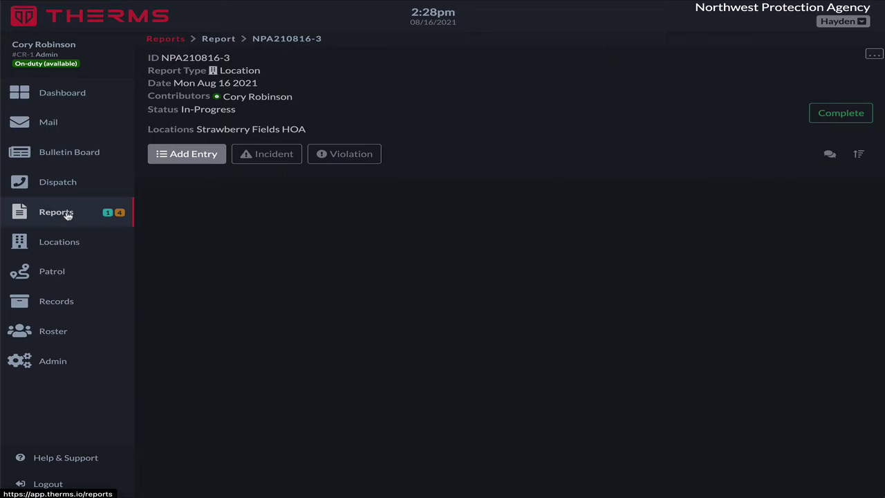
left_click(192, 158)
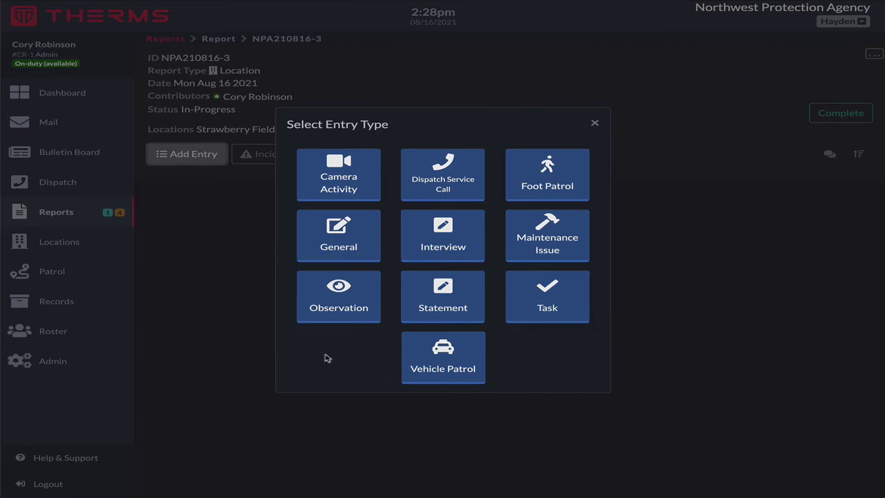
left_click(367, 239)
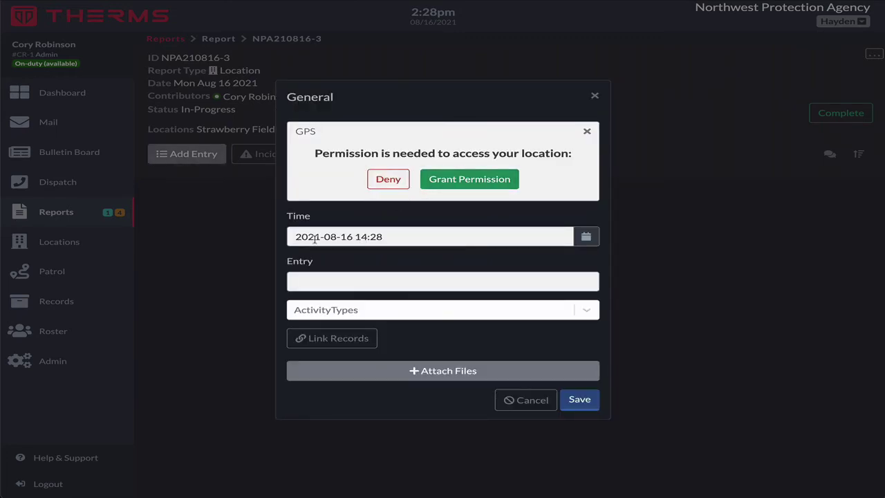
left_click(348, 274)
type("Details.")
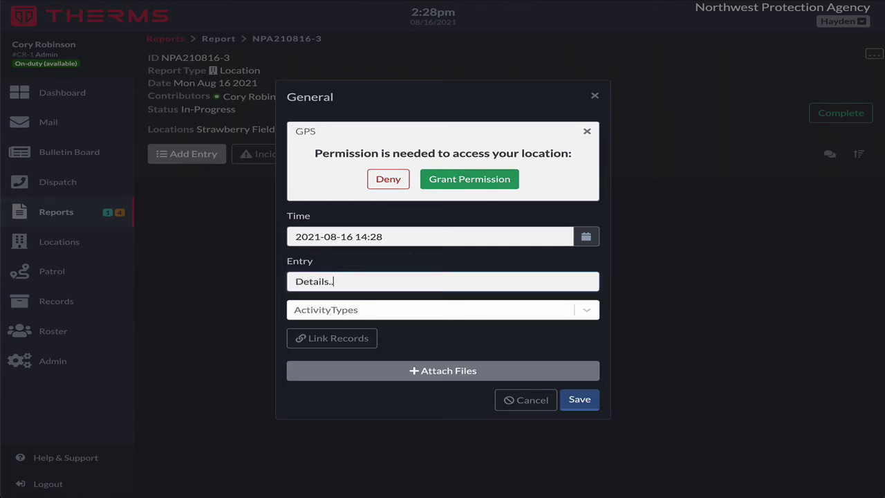
type(".")
key("Return")
key("Return")
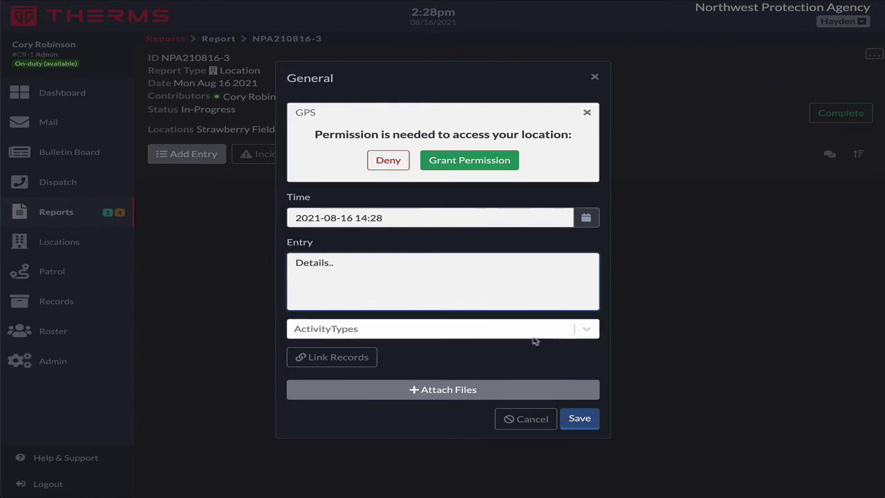
- Look over the Time and Entry fields of the General entry and discard the entry
left_click_drag(287, 199, 307, 200)
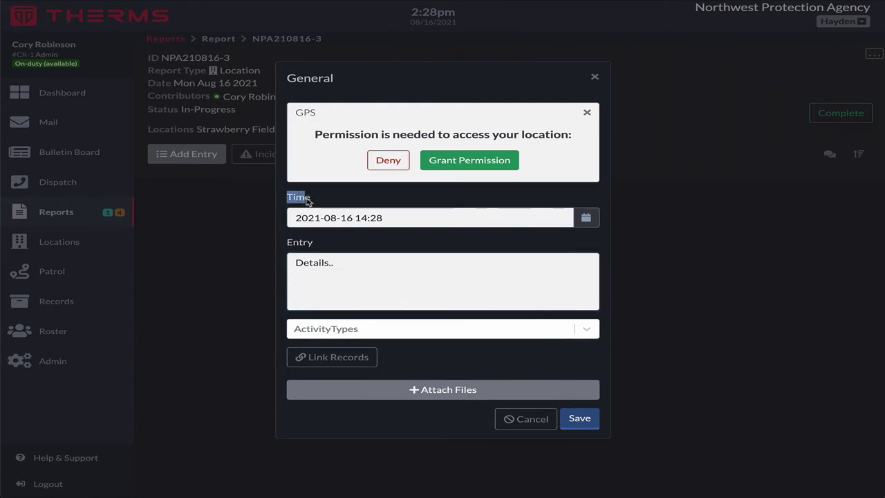
left_click(351, 199)
left_click_drag(291, 244, 316, 246)
left_click(331, 246)
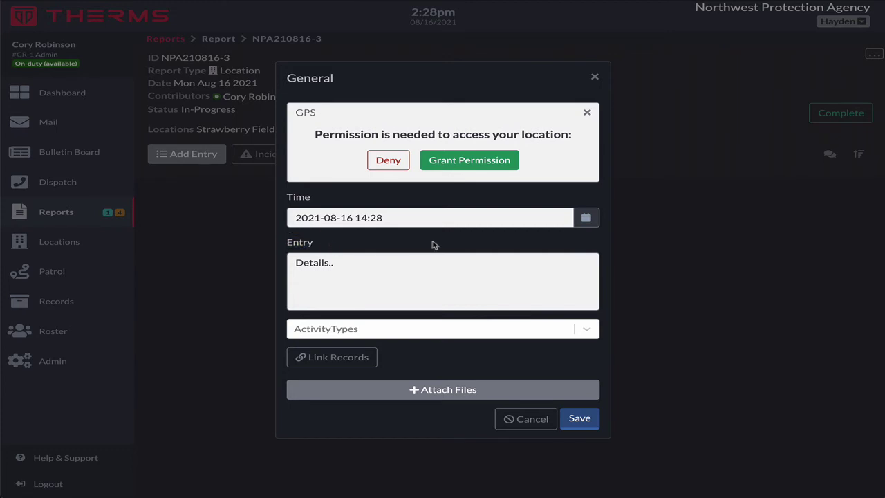
left_click(593, 77)
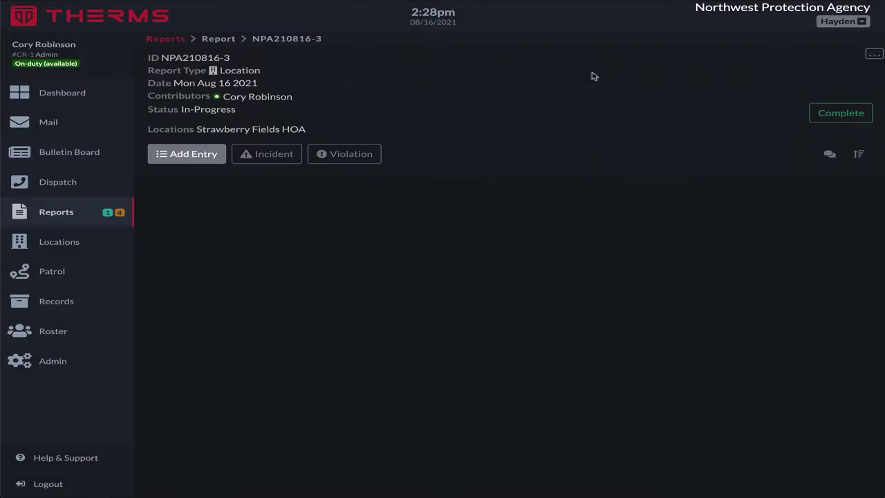
- Open the report configuration and show the list of report entry types
left_click(62, 217)
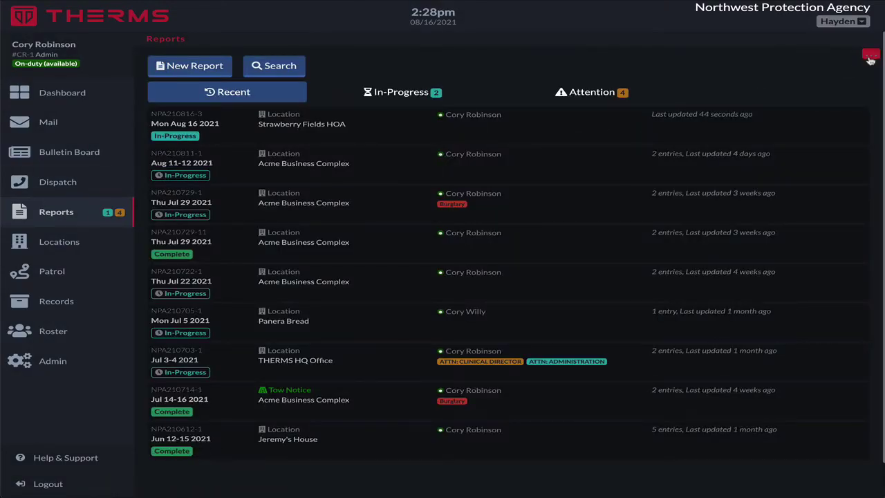
left_click(870, 58)
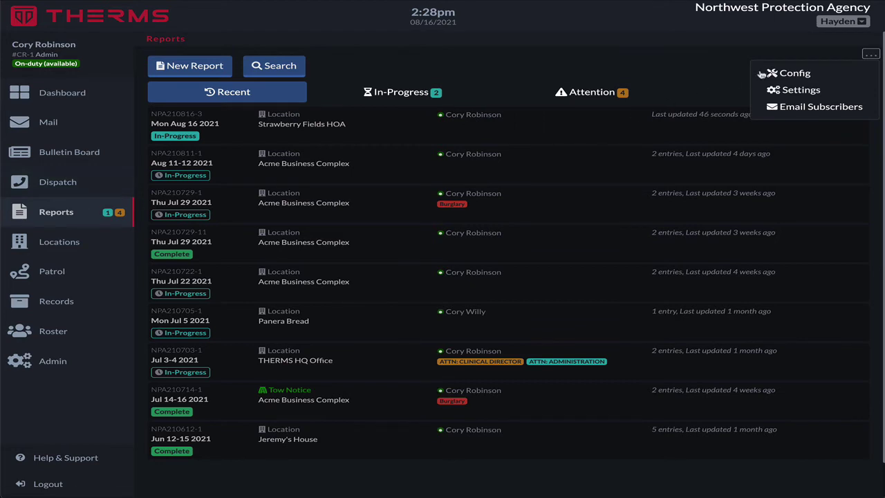
left_click(849, 73)
left_click(312, 66)
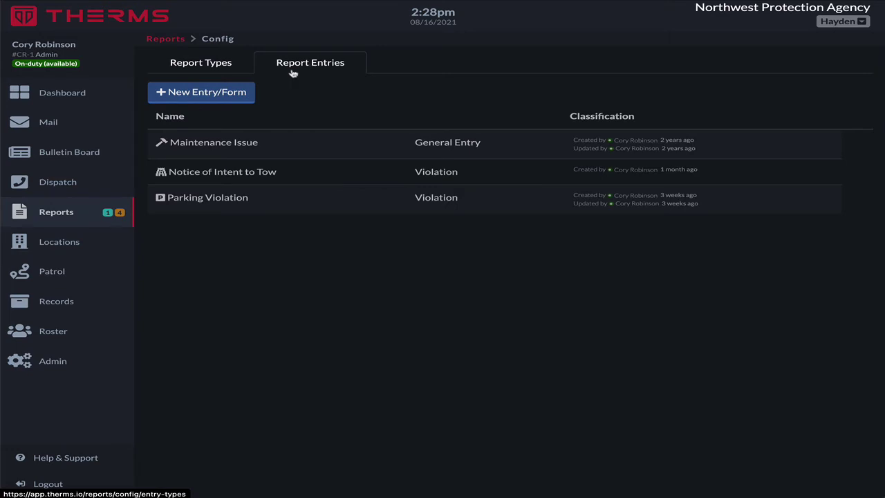
- Start a new report entry form and name it "Parking Violation - Tow Warning"
left_click(224, 94)
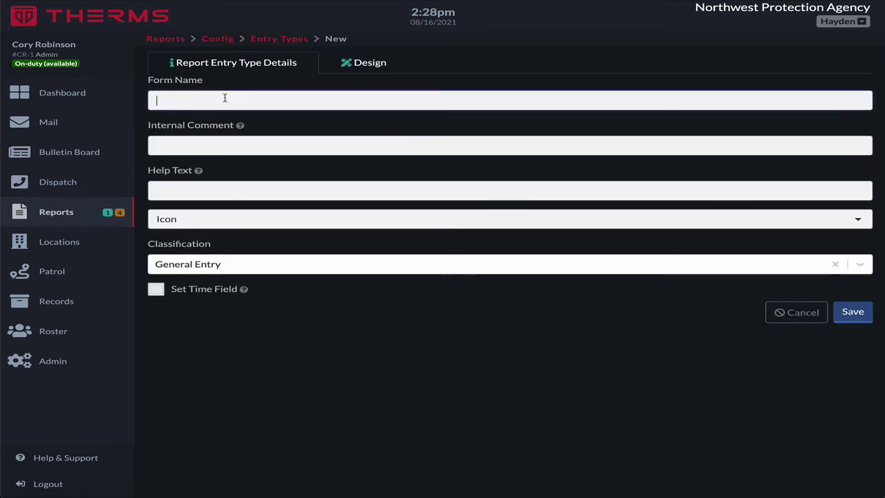
type("Parking Violation")
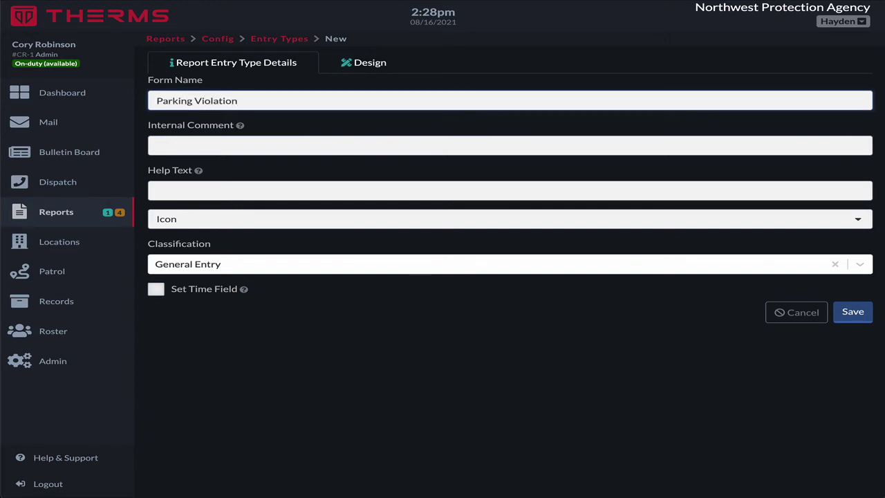
type(" - Tow Noti")
key("ctrl+shift+Left")
key("ctrl+shift+Left")
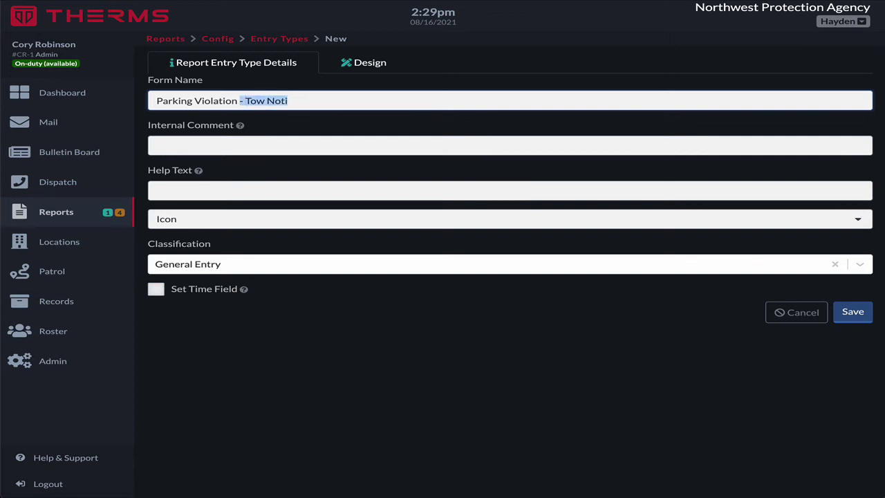
key("BackSpace")
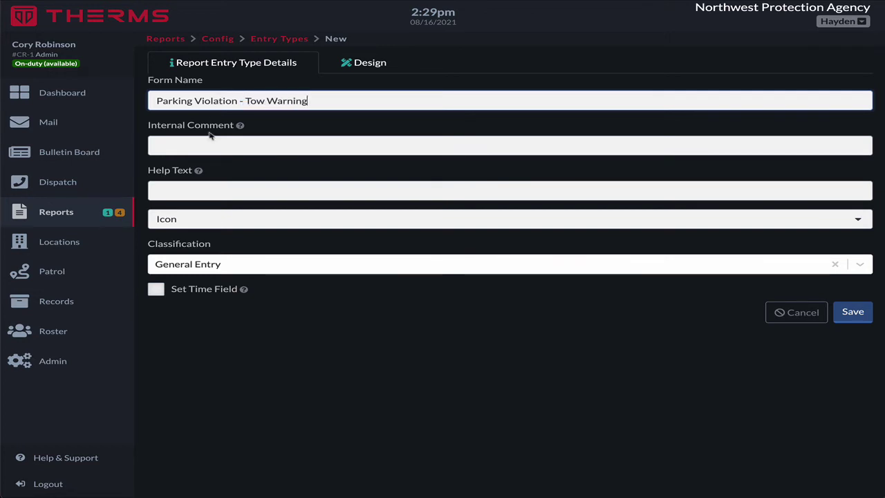
- Give the entry form a car icon, found by searching for "car", and classify it as Violation
left_click(230, 223)
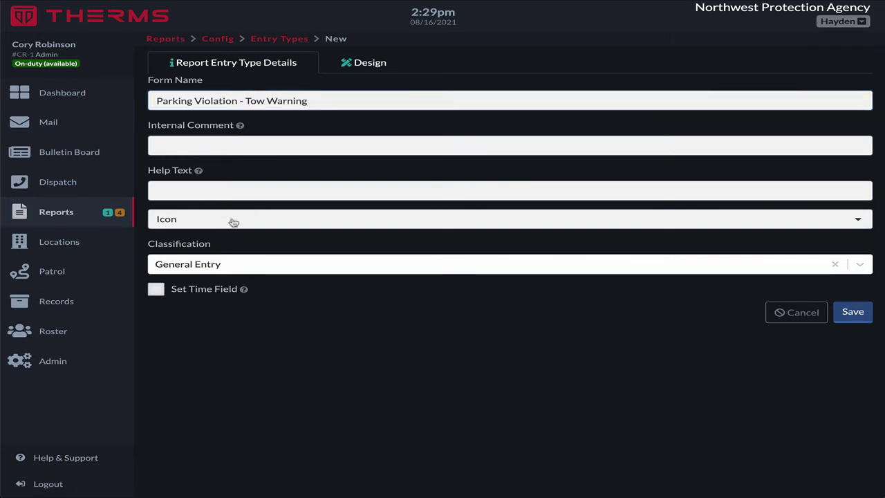
left_click(249, 239)
type("car")
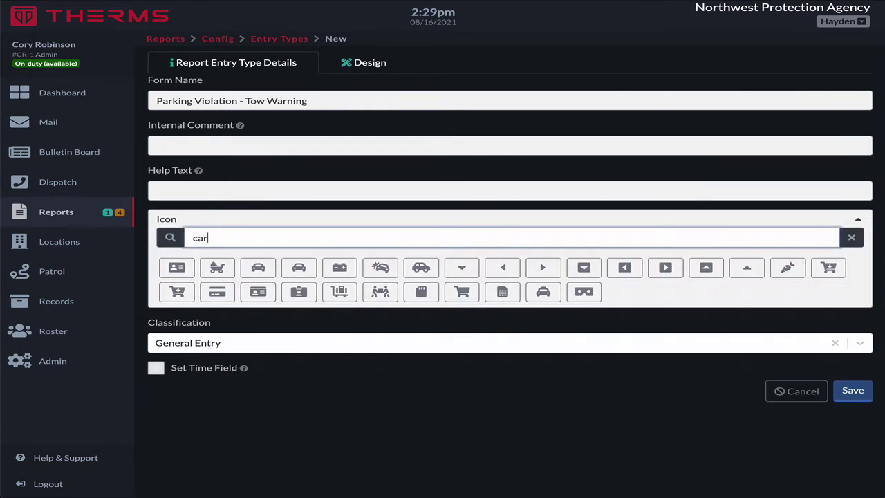
left_click(257, 267)
left_click(188, 266)
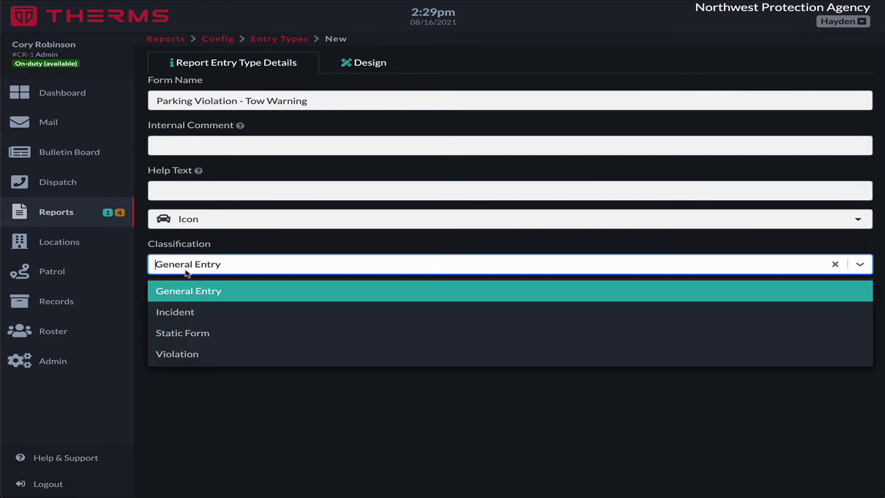
left_click(188, 353)
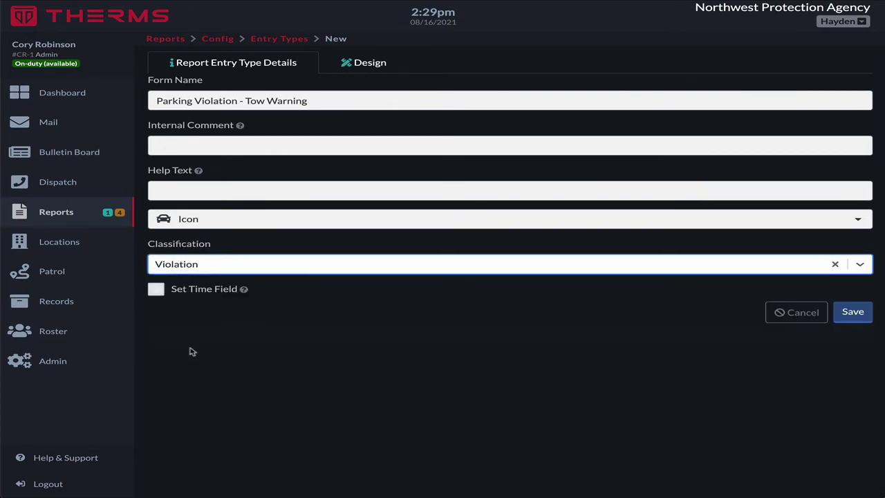
- Open the entry form's design and compare its Build Form and Preview Display views
left_click(369, 64)
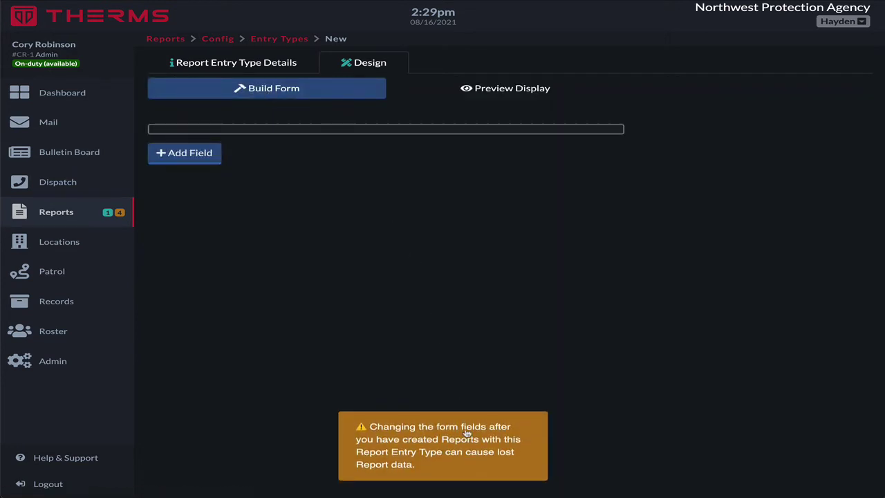
left_click(461, 455)
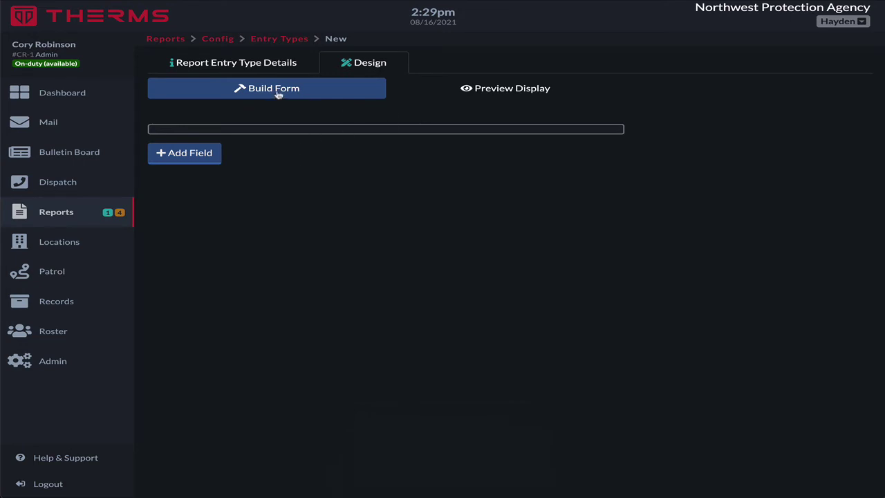
left_click(467, 97)
left_click(305, 99)
left_click(440, 91)
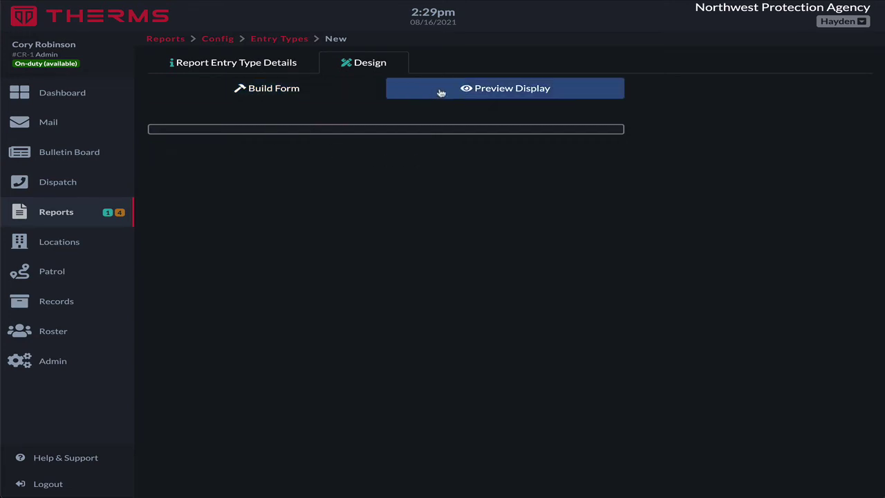
left_click(317, 90)
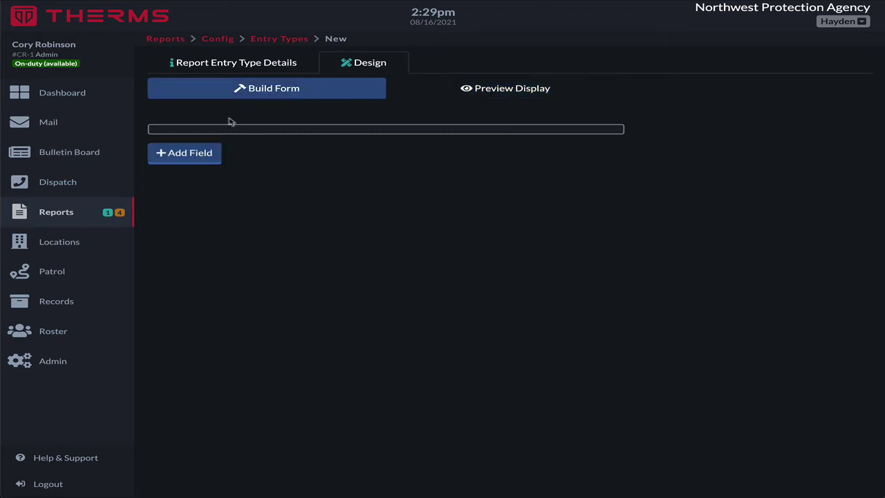
- Add a Date/Time field to the form and label it "Date & Time of Violation"
left_click(190, 152)
left_click(280, 155)
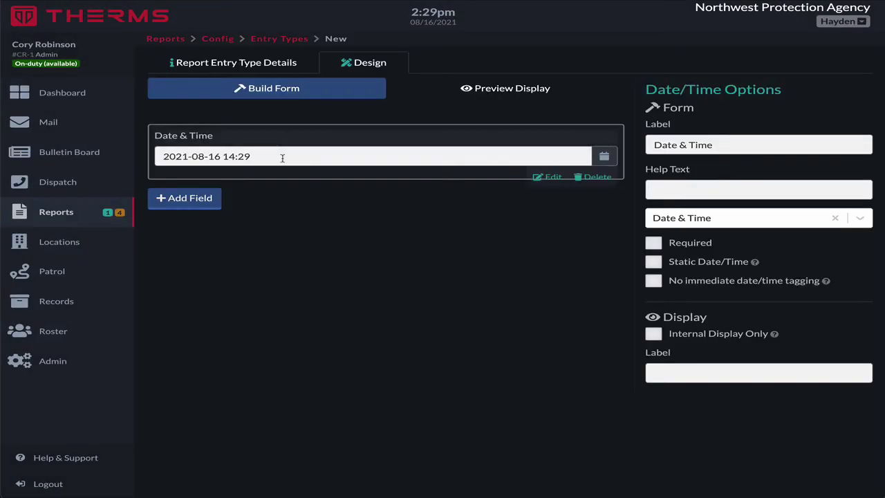
left_click(749, 144)
type("of Violation")
- Copy the form label "Date & Time of Violation" into the date field's display label
key("ctrl+a")
key("ctrl+c")
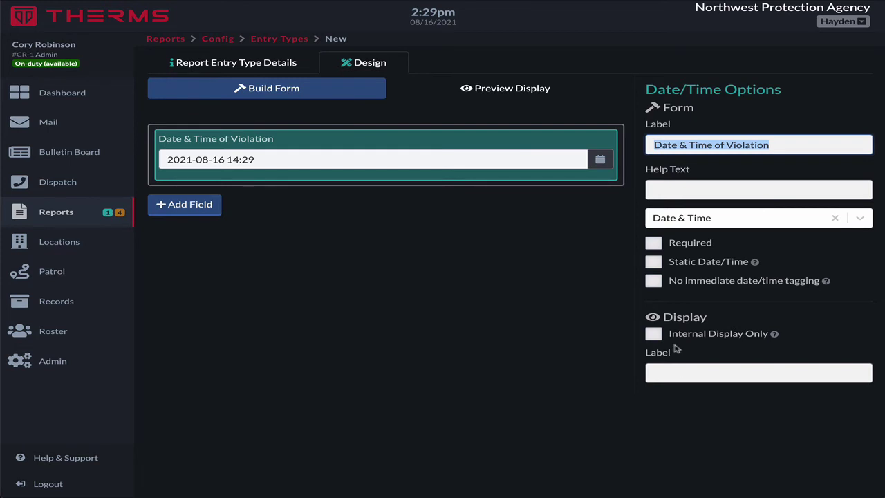
left_click(706, 372)
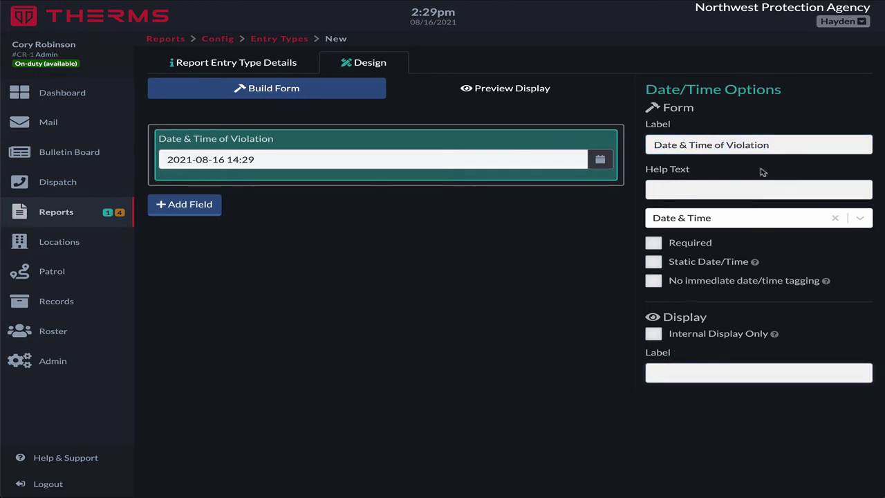
key("ctrl+v")
triple_click(776, 146)
left_click(780, 145)
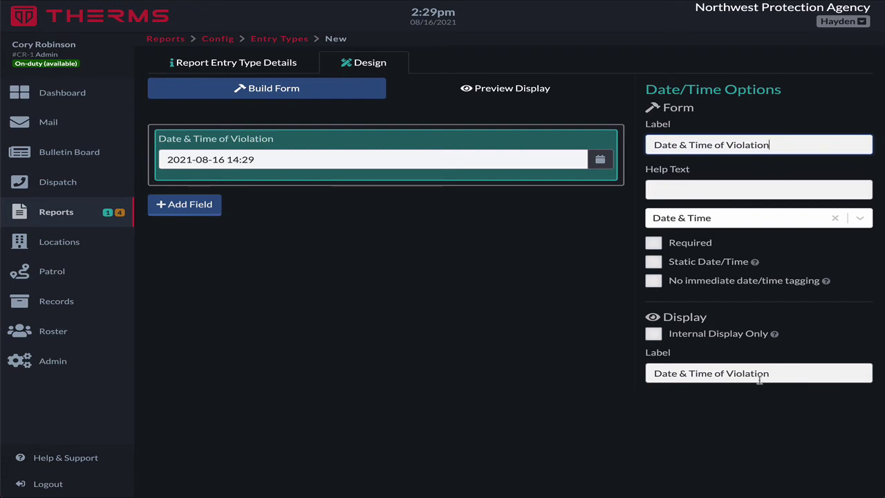
left_click(423, 229)
left_click(293, 141)
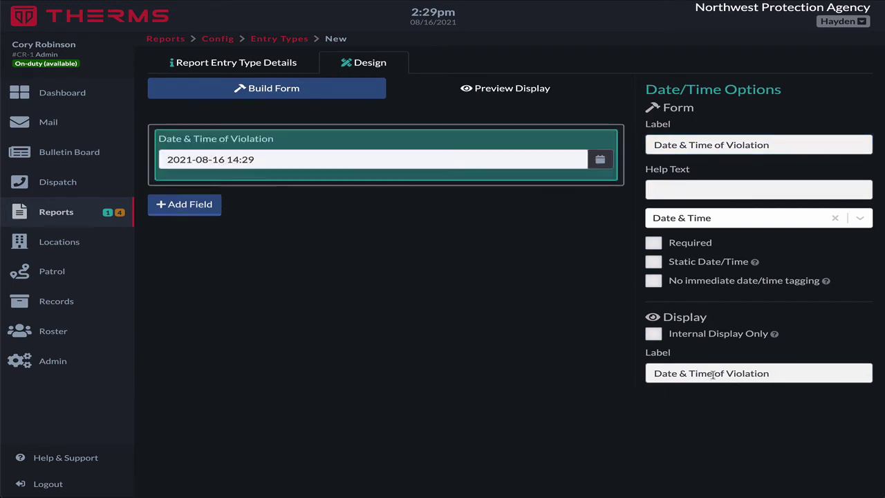
- Preview the form's display, shorten the date field's display label to "Date & Time", and return to building the form
left_click(534, 89)
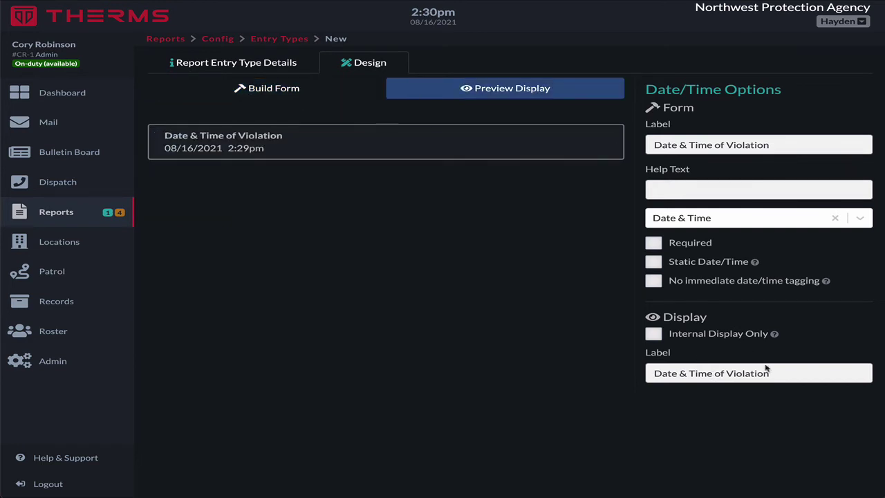
left_click_drag(788, 377, 713, 374)
key("BackSpace")
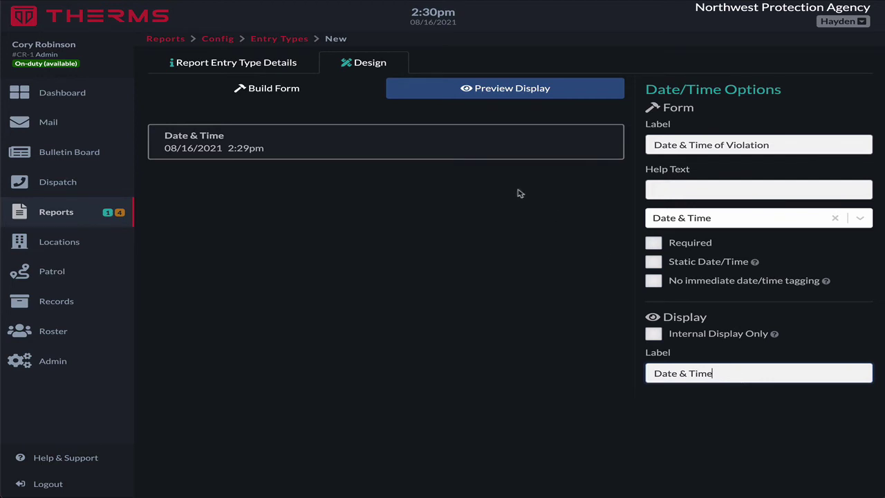
mouse_move(185, 135)
left_click_drag(692, 144, 649, 144)
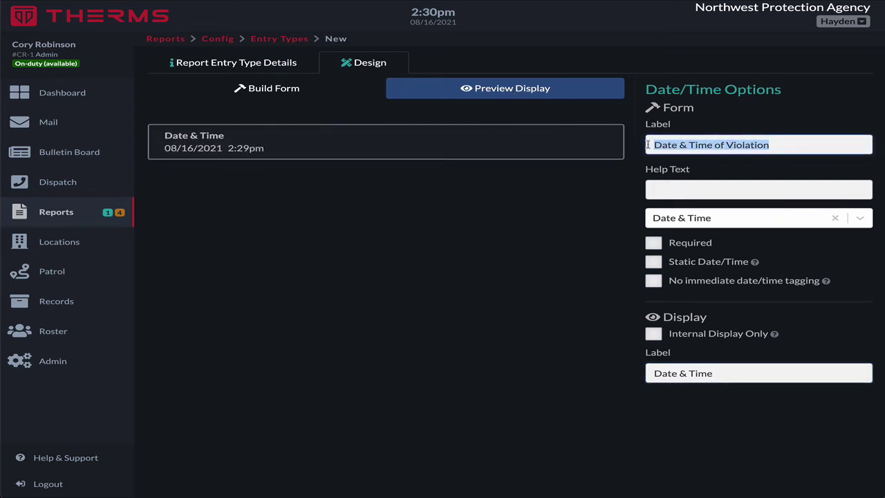
left_click(229, 92)
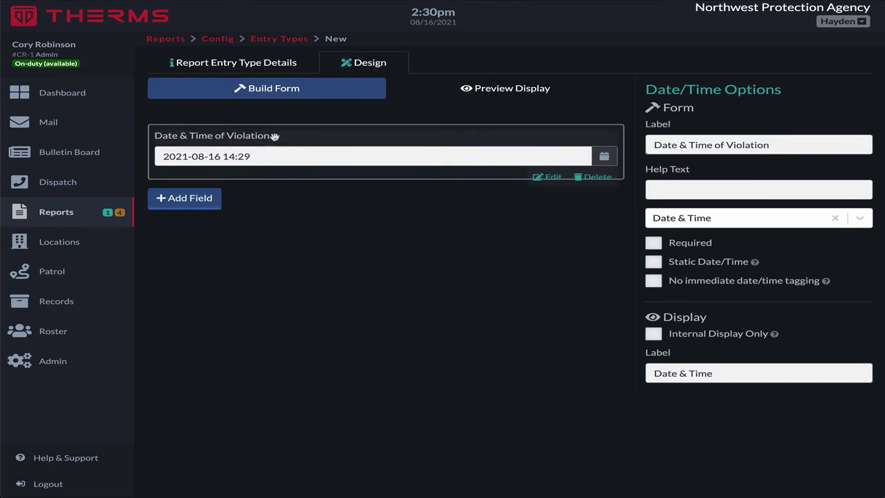
- Add a Text field to the form with the label "Reason for violation?"
left_click(188, 199)
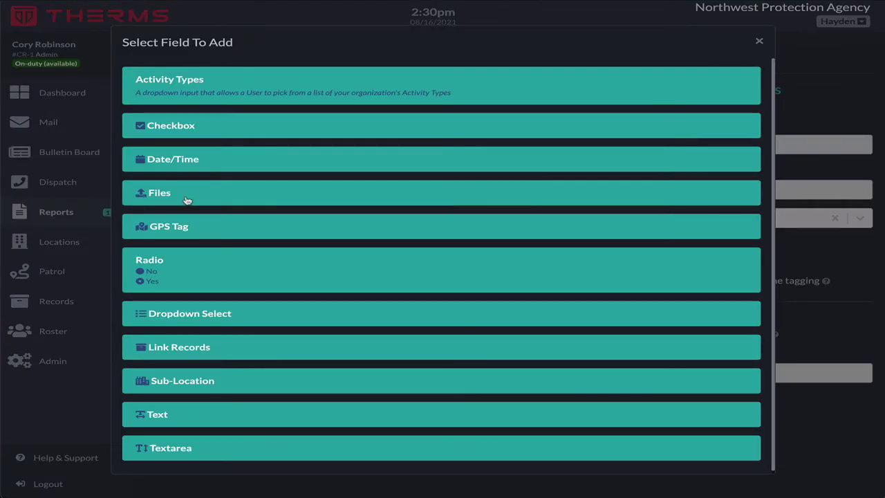
scroll(345, 308, "down", 1)
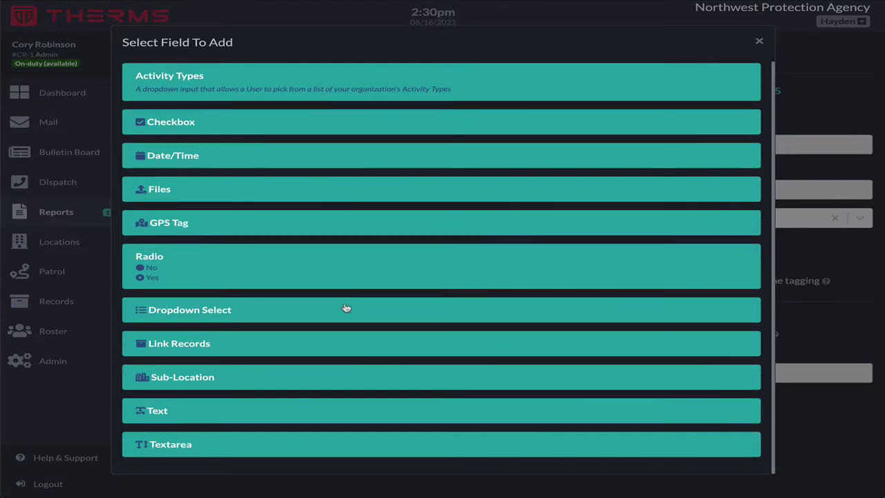
left_click(252, 414)
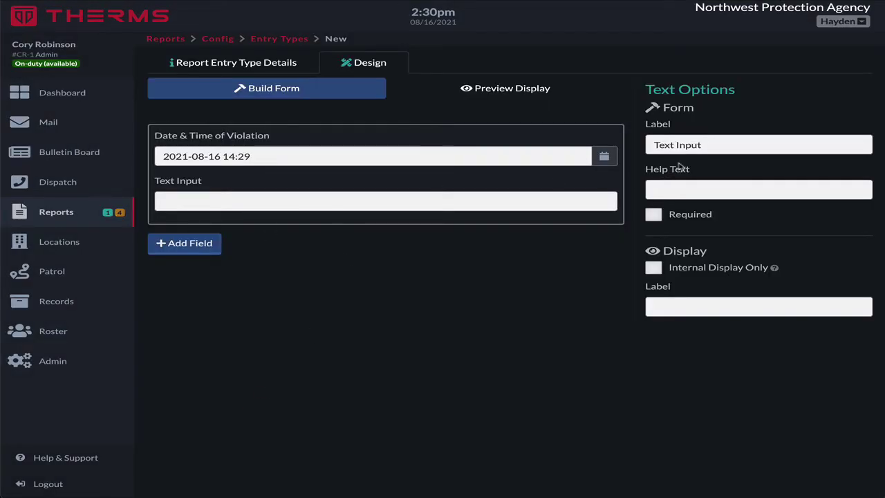
left_click(729, 153)
key("ctrl+a")
type("Reason for violation?")
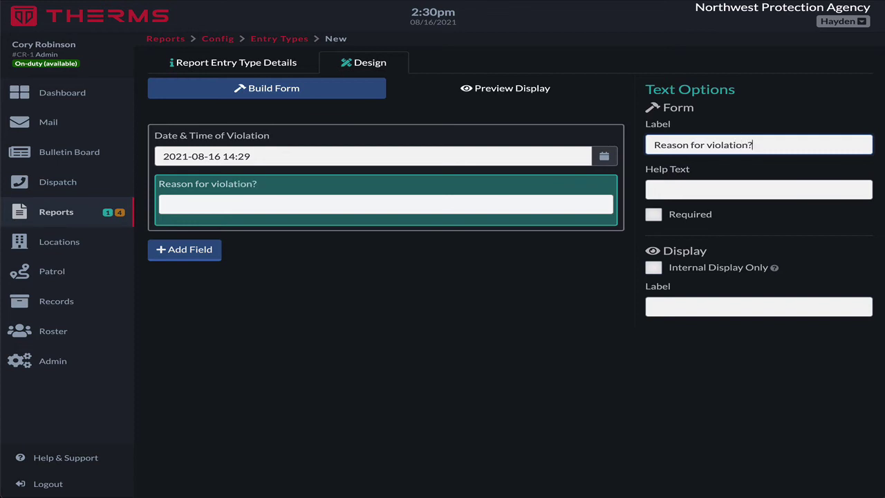
- Set the text field's display label to "Reason for violation:" and make the field required
left_click_drag(768, 144, 545, 145)
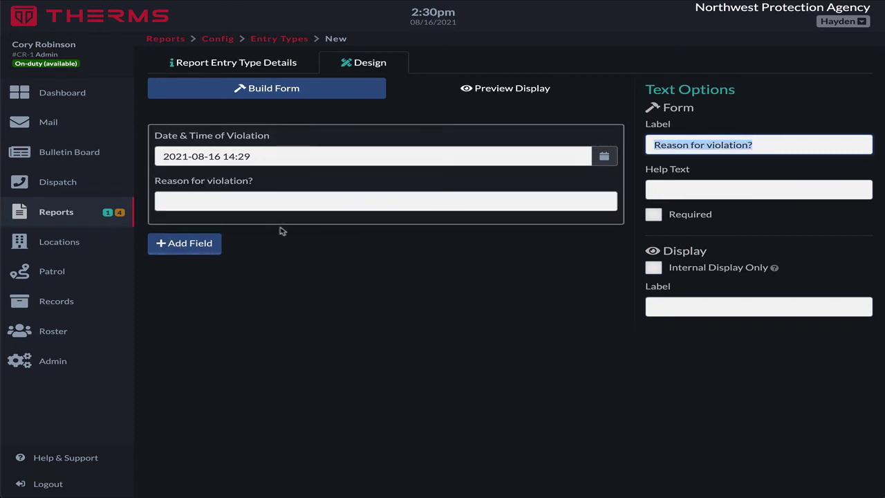
left_click(732, 306)
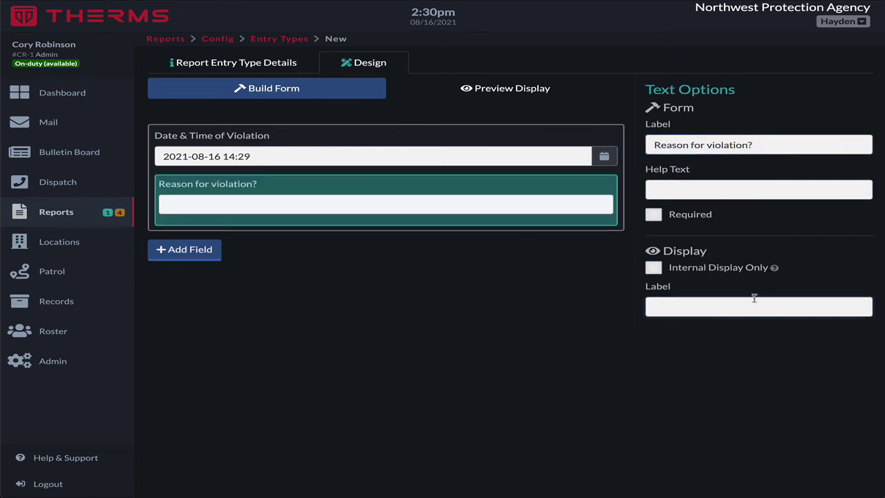
type("Reason for violation:")
left_click(653, 215)
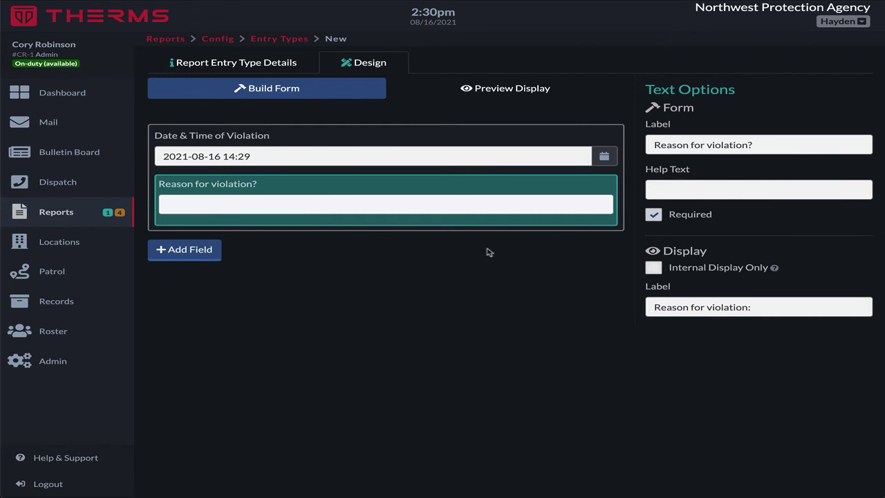
- Set the text field's help text to "Brief description of violation" and check its tooltip on the form
left_click(735, 192)
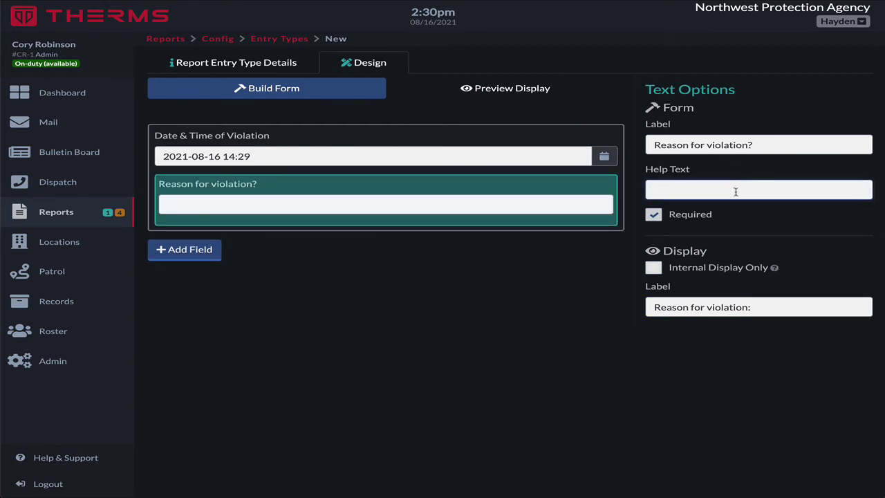
type("Brief description of violation")
left_click(477, 278)
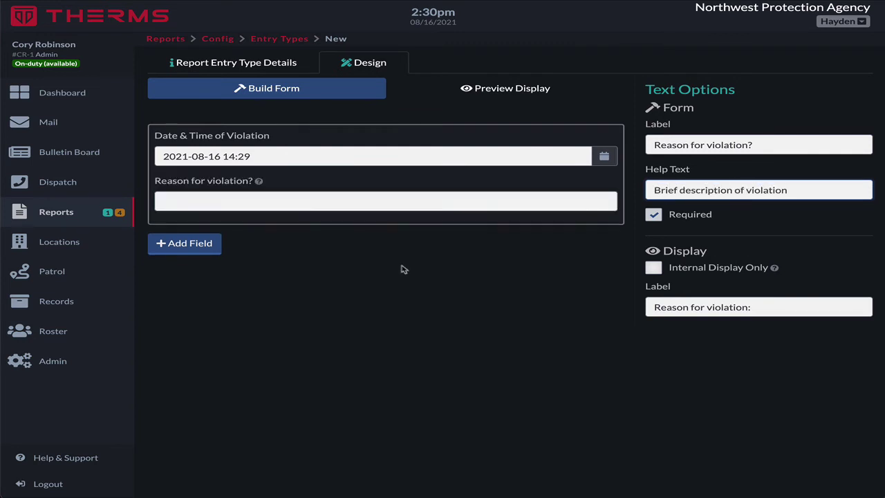
mouse_move(260, 185)
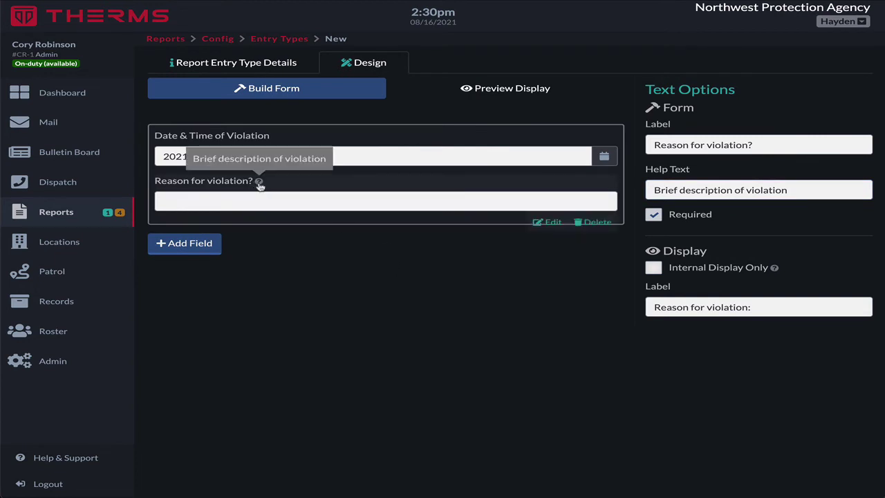
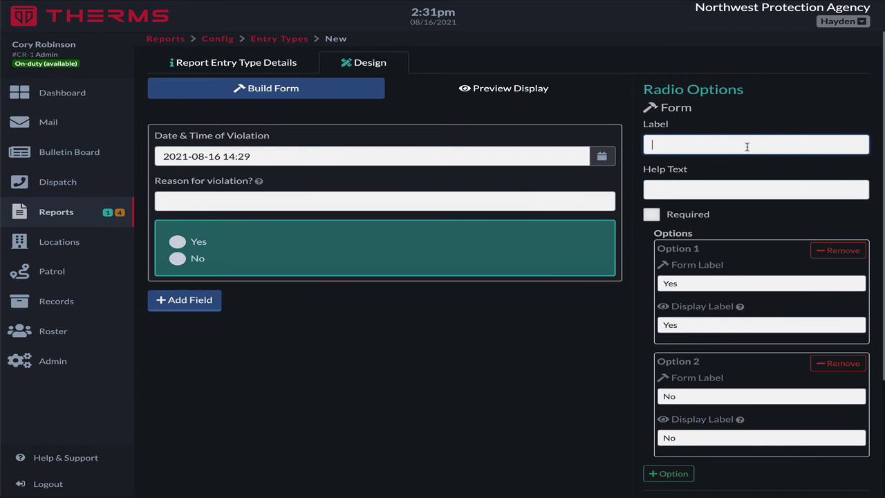
- Label the radio field "Was a copy of this notice left with the vehicle?" and make it required
type("Was")
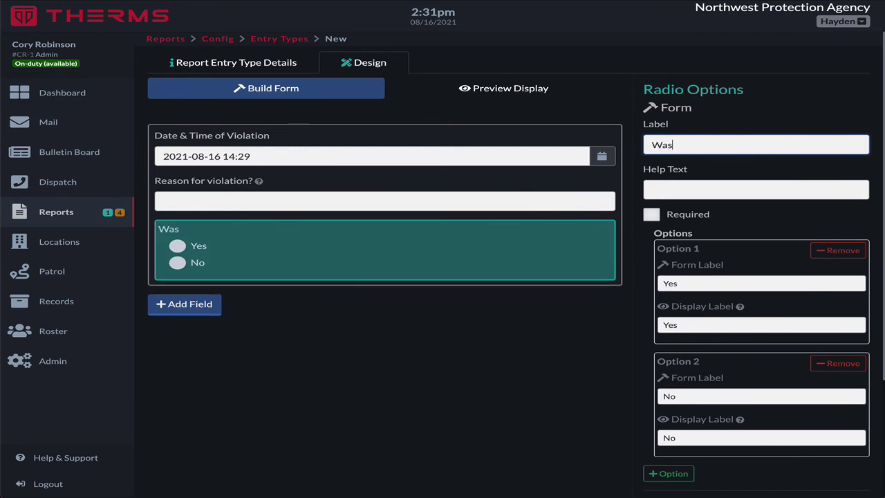
type(" a copy of this notice ")
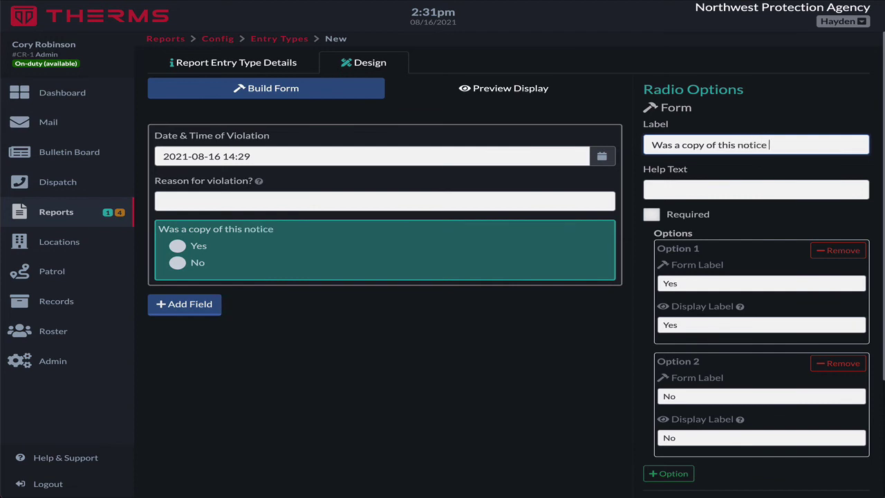
type("left with the v")
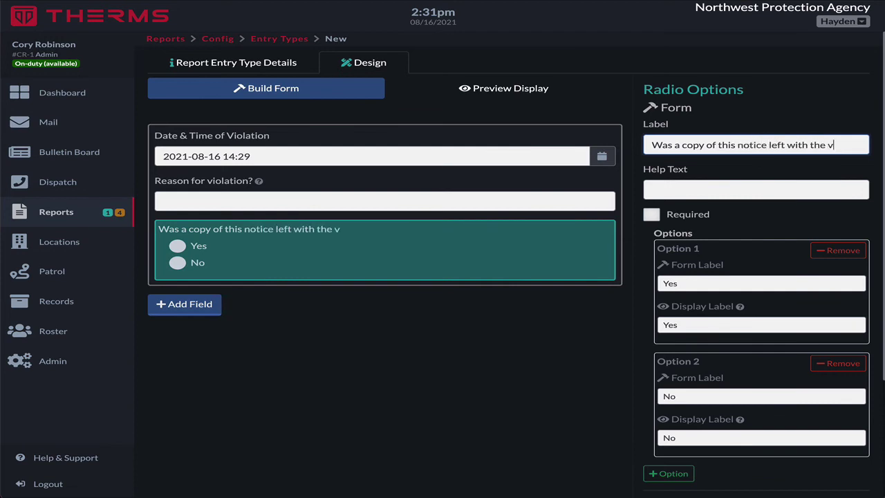
type("ehicle?")
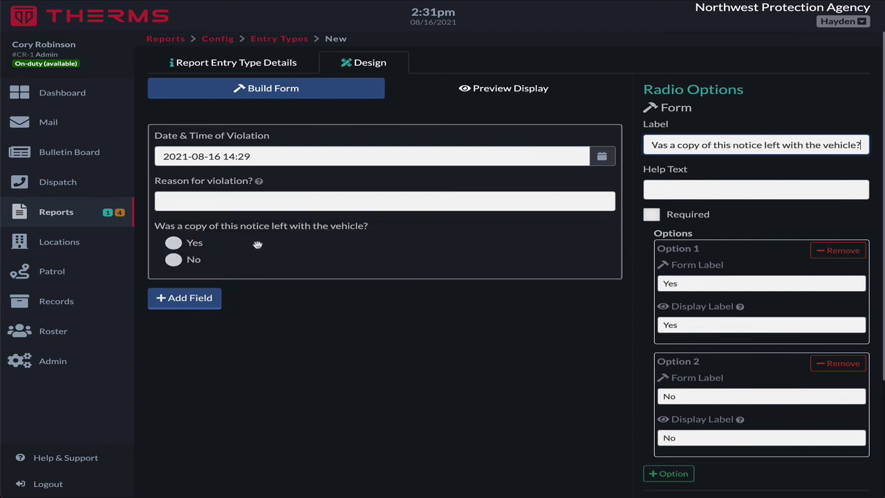
left_click(651, 215)
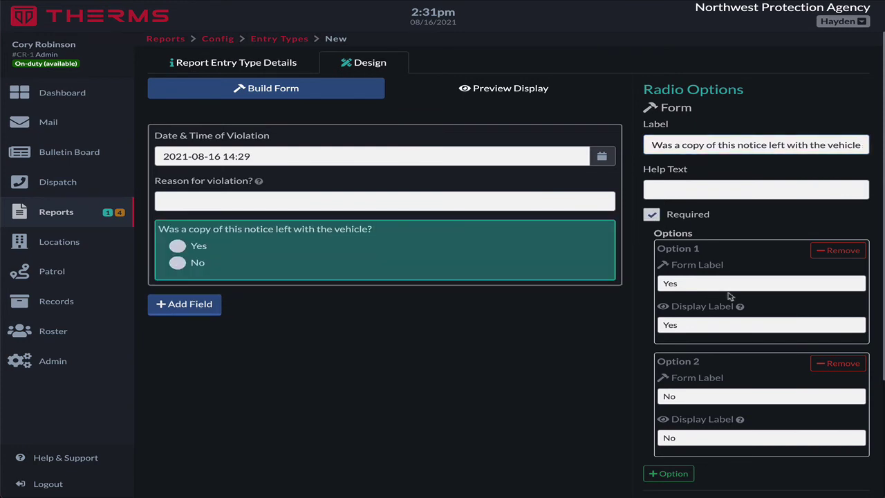
- Add a third radio option with the form and display labels "n/a", and select No for the question on the form
scroll(718, 283, "down", 1)
left_click(663, 443)
scroll(664, 442, "down", 1)
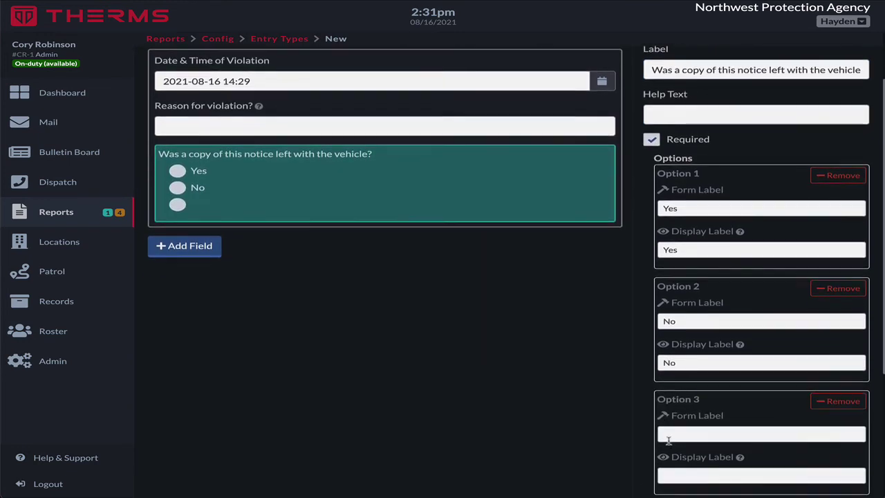
left_click(698, 434)
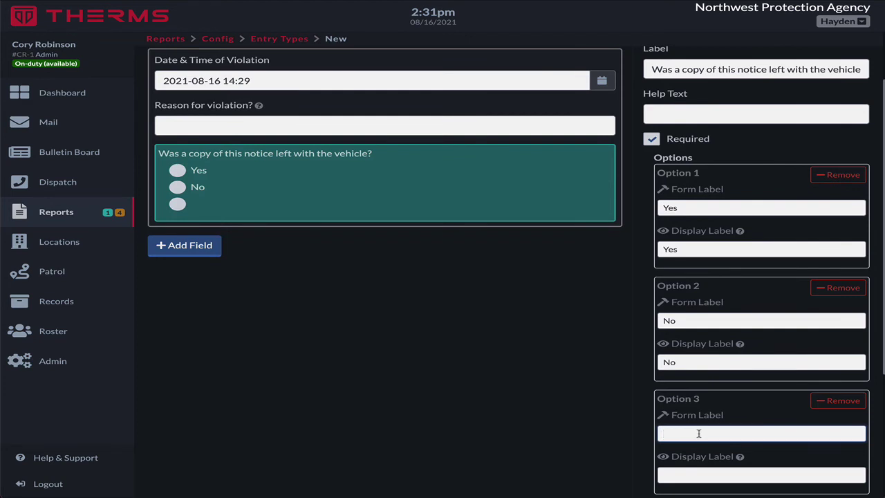
type("n/a")
left_click(698, 478)
type("n/")
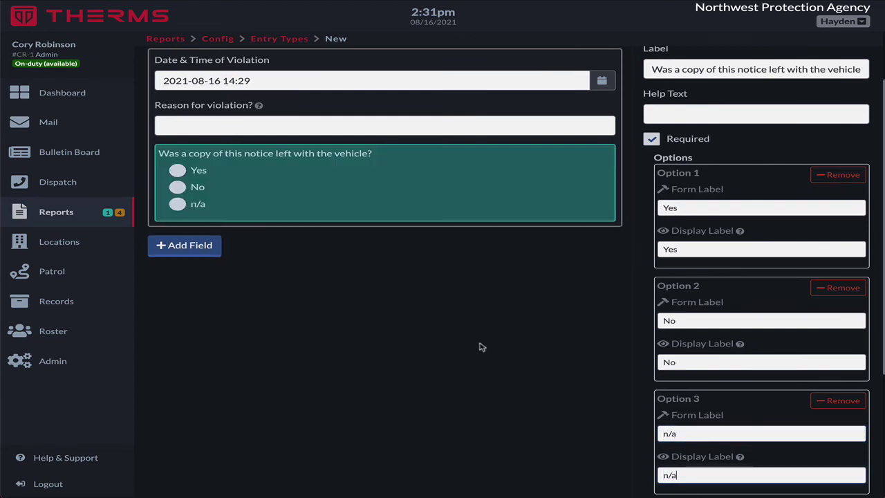
type("a")
left_click(177, 170)
left_click(173, 184)
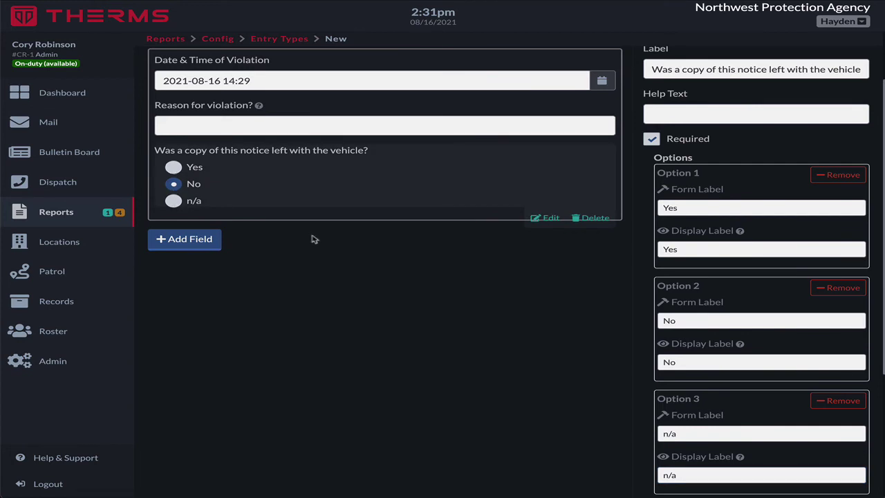
- Copy the radio field's form label "Was a copy of this notice left with the vehicle?" into its display label
left_click(784, 354)
scroll(783, 353, "down", 2)
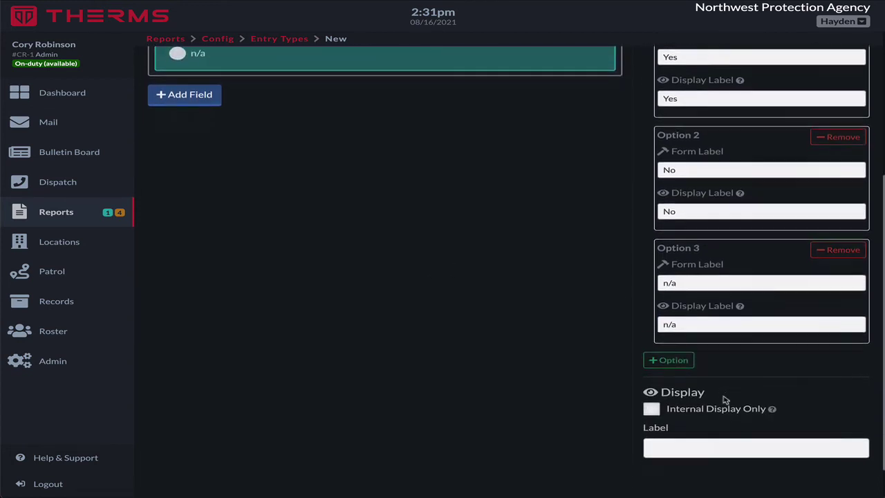
left_click(673, 426)
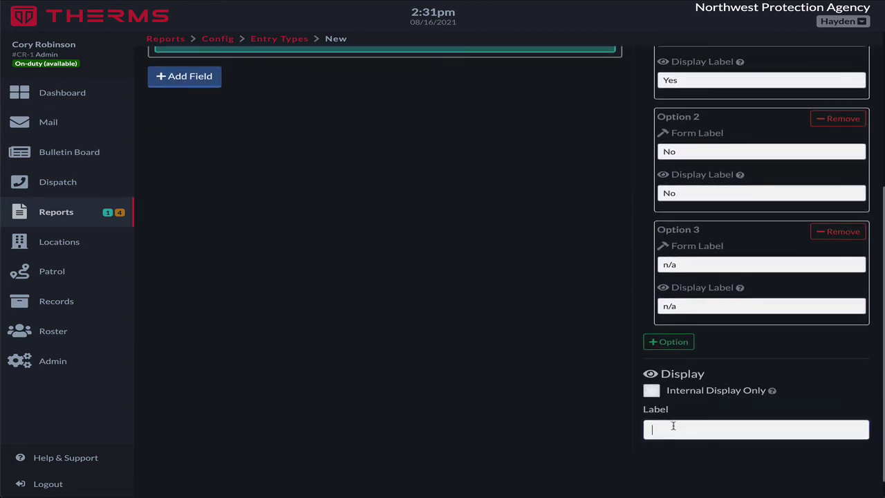
scroll(672, 425, "up", 3)
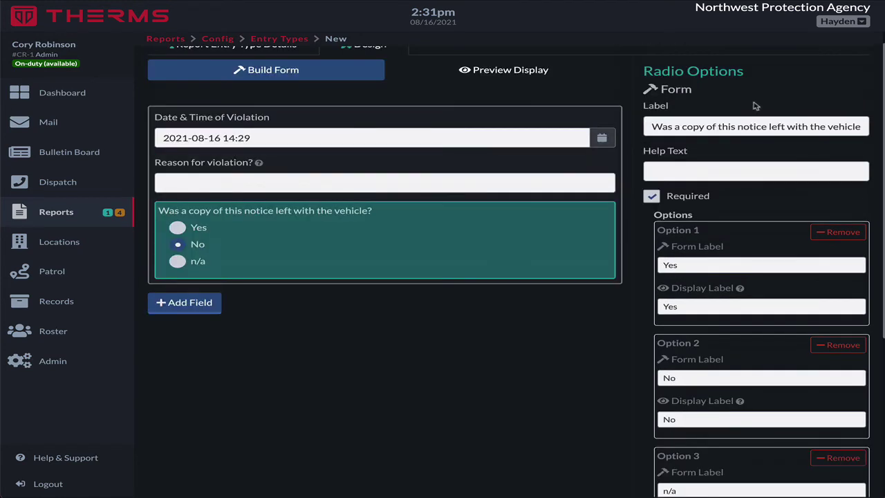
triple_click(727, 128)
scroll(727, 128, "down", 4)
left_click(673, 413)
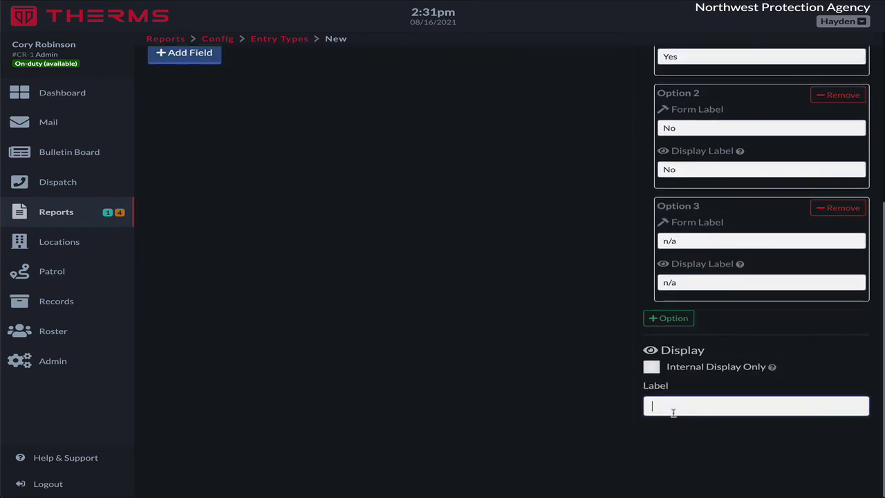
scroll(469, 330, "up", 4)
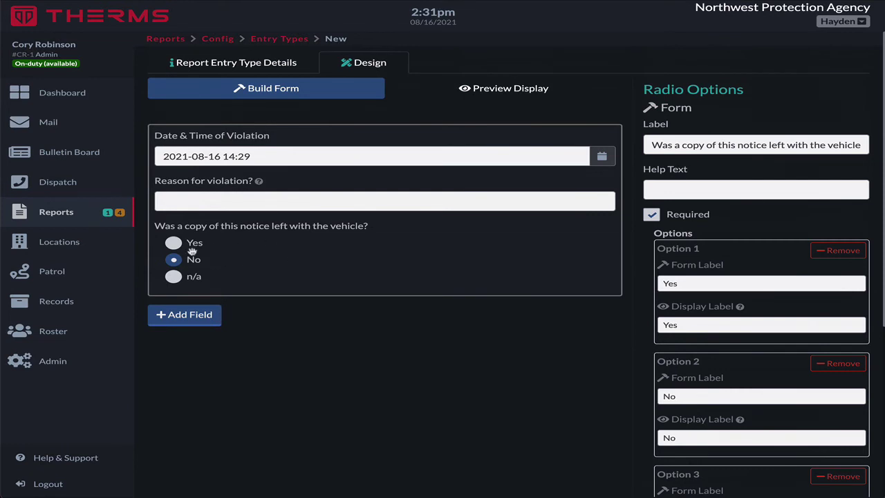
- Restrict the question about the notice copy to internal display only
mouse_move(235, 246)
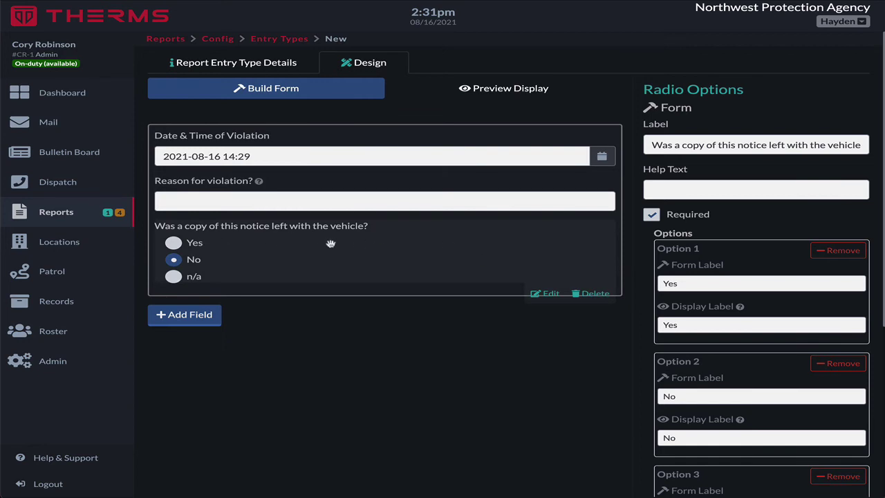
left_click(608, 264)
scroll(640, 340, "down", 3)
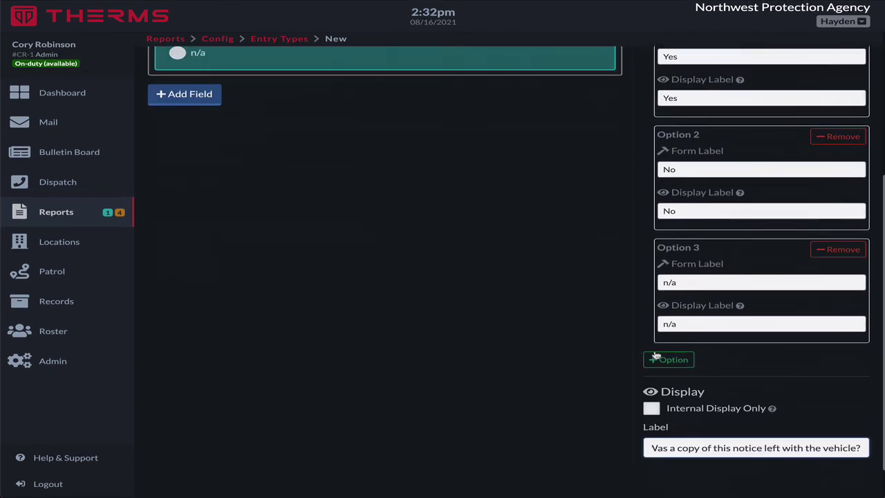
left_click(652, 409)
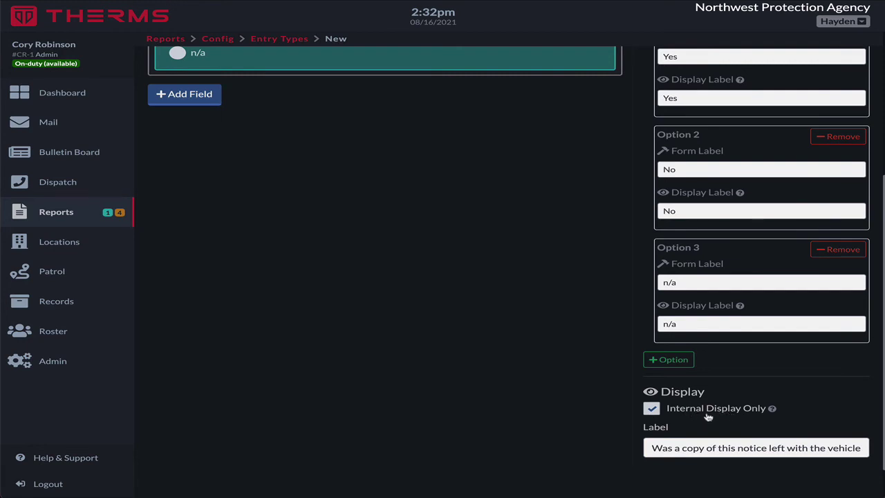
- Add a Files field to the form with the label "Attach pictures of vehicle in violation"
scroll(270, 184, "up", 3)
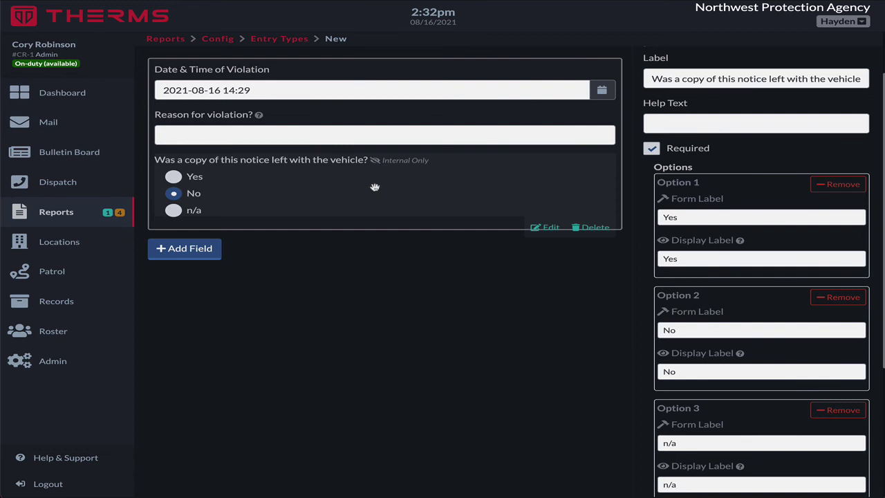
left_click(188, 249)
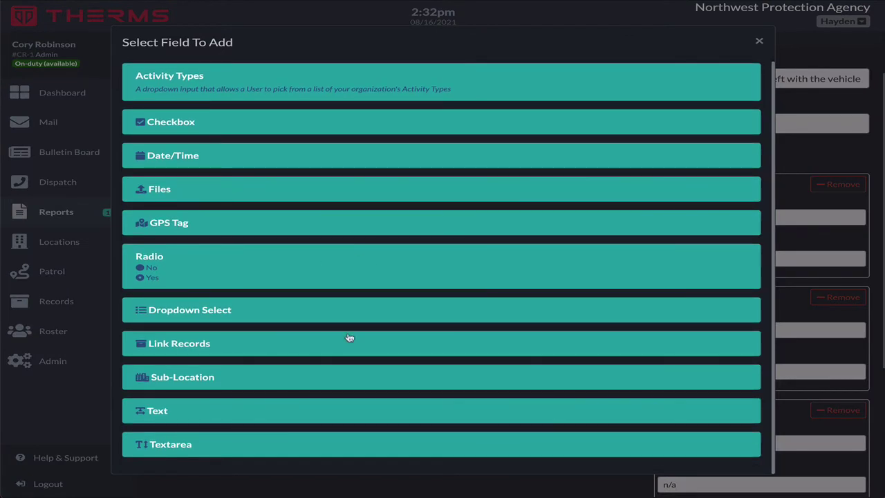
left_click(236, 199)
left_click(750, 143)
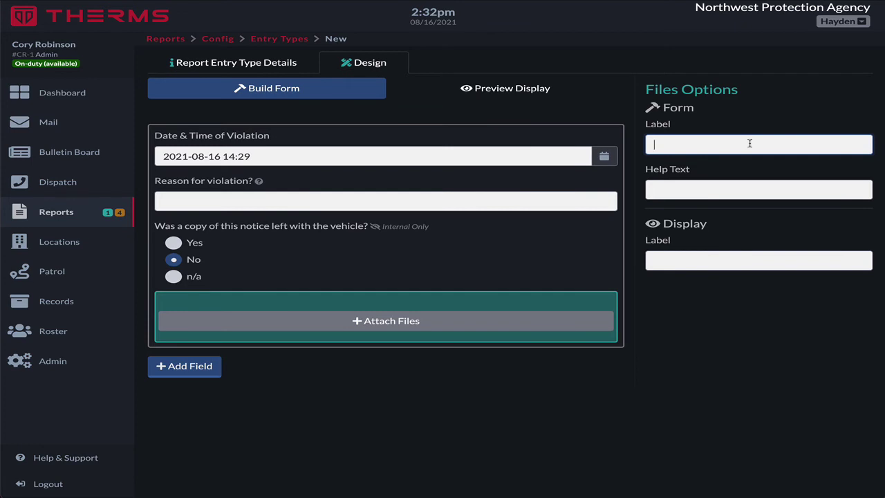
type("ttache")
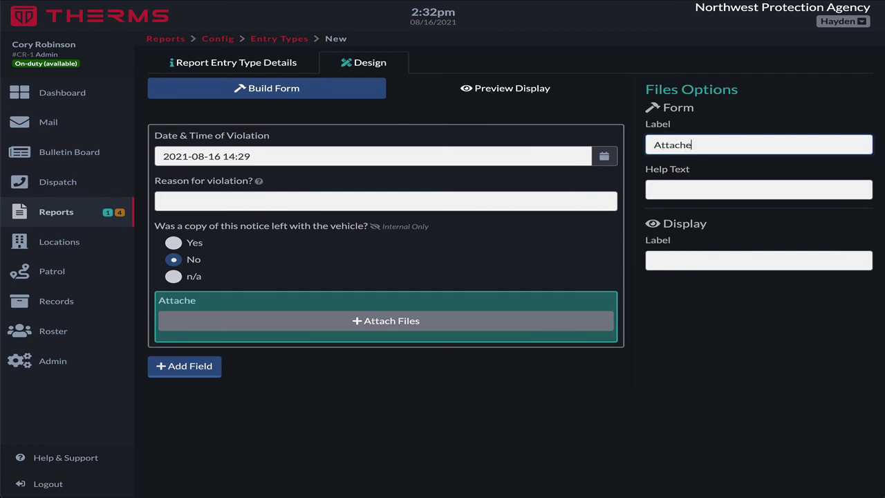
key("BackSpace")
type(" pictures of vehic")
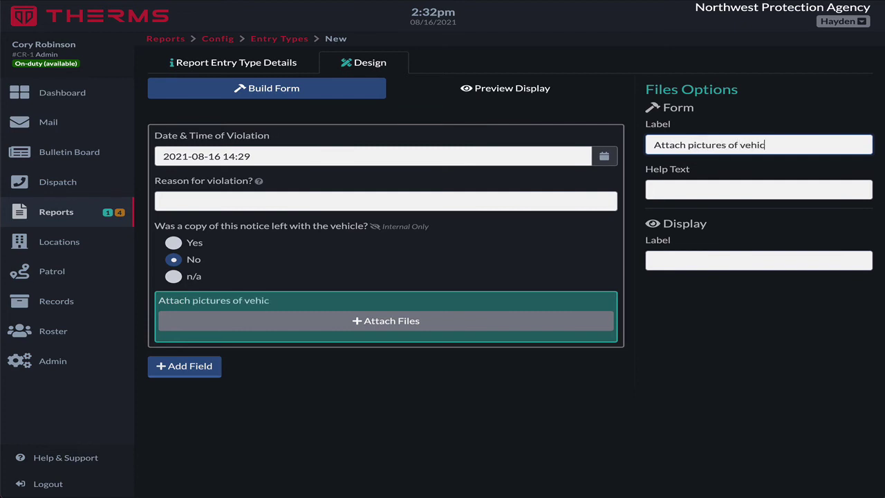
type("le in violation")
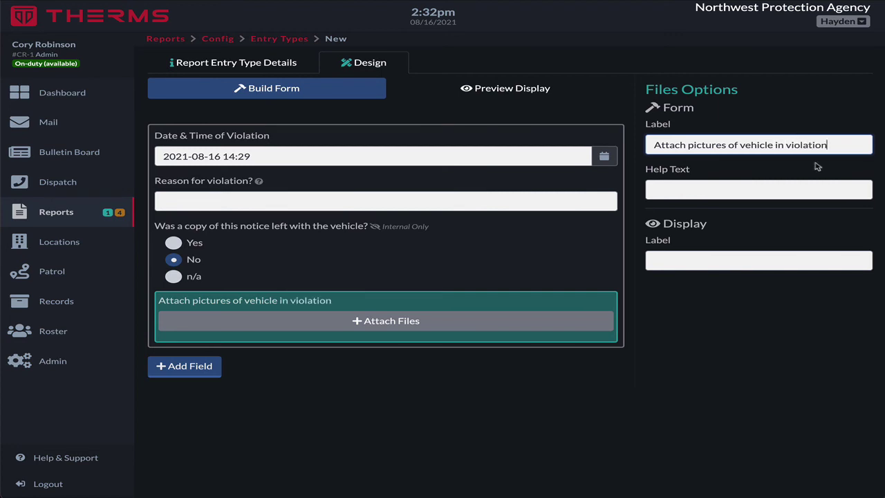
left_click(697, 257)
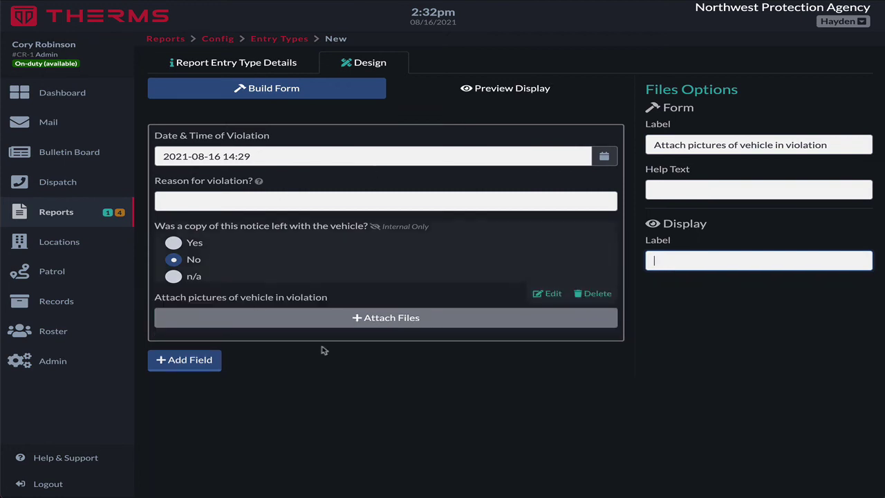
- Add a Link Records field to the form below the file attachments
left_click(193, 359)
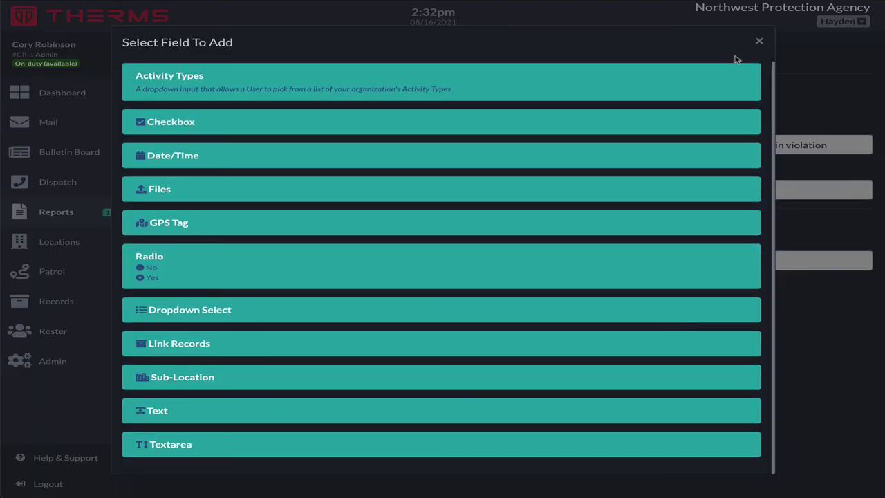
left_click(756, 42)
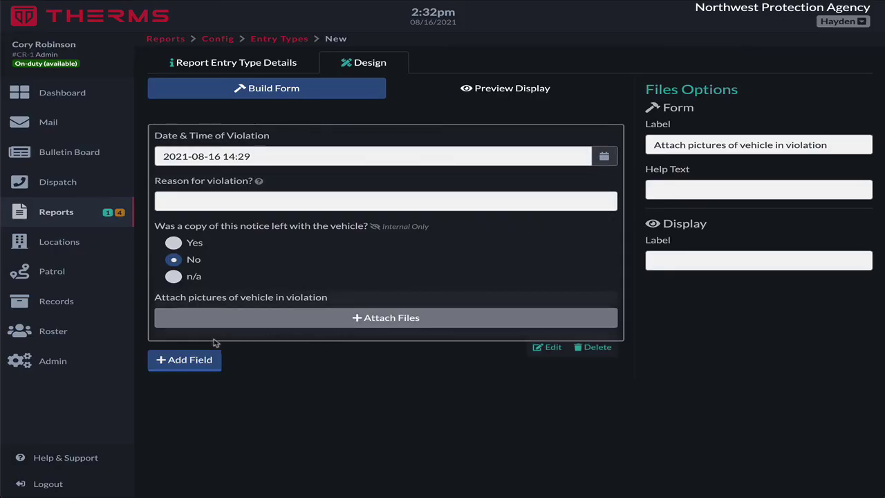
left_click(190, 360)
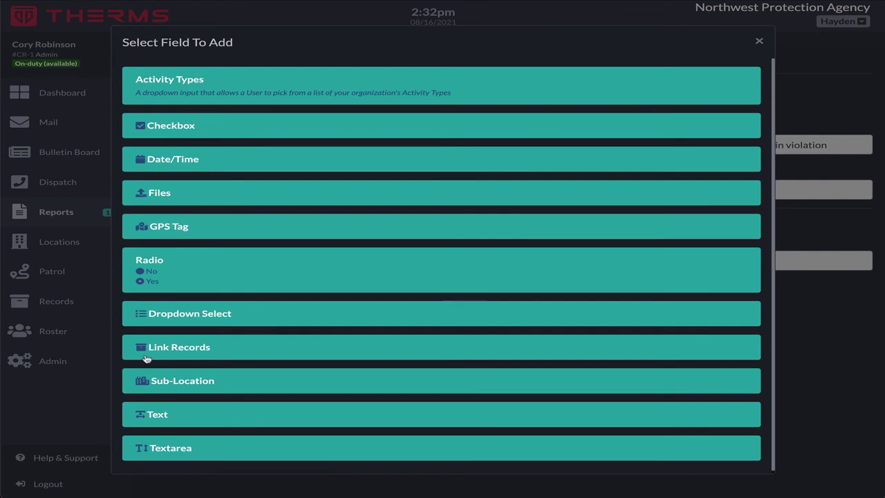
left_click(261, 345)
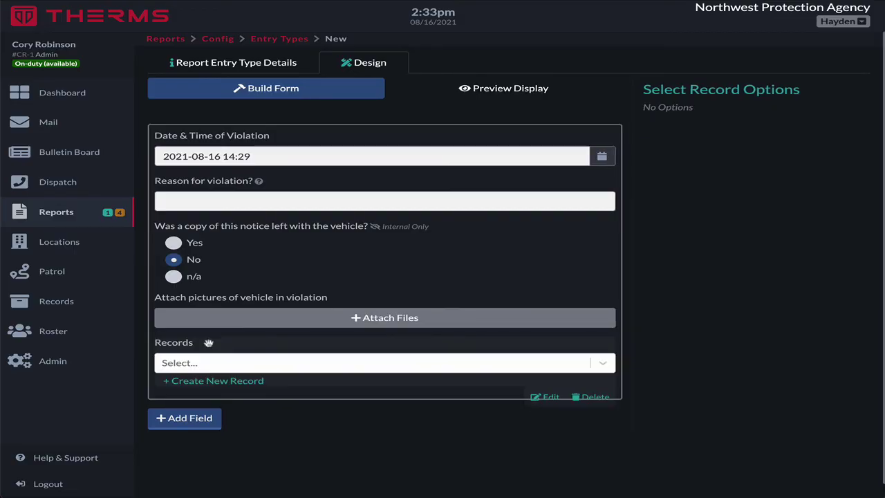
- Try linking the white Honda vehicle record in the Records field, and clear the selection again
left_click(275, 361)
left_click(273, 418)
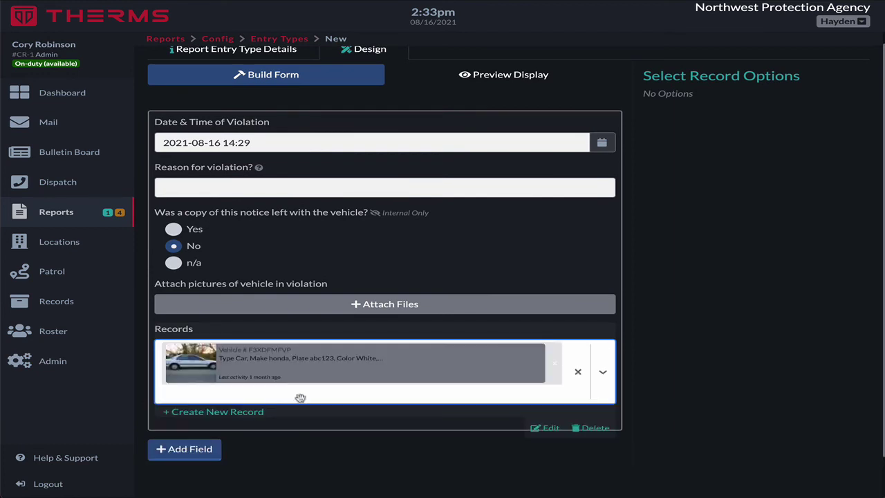
left_click(553, 363)
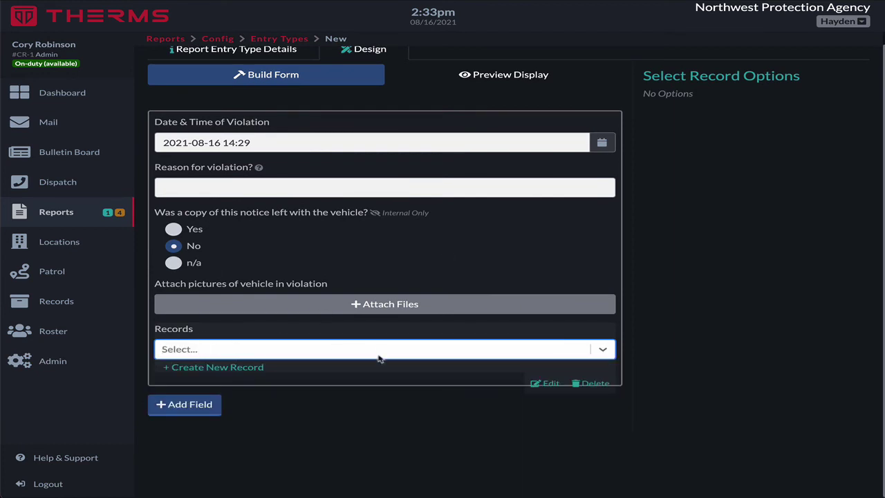
- Add a Textarea field to the end of the form with the form label "Notes"
left_click(197, 407)
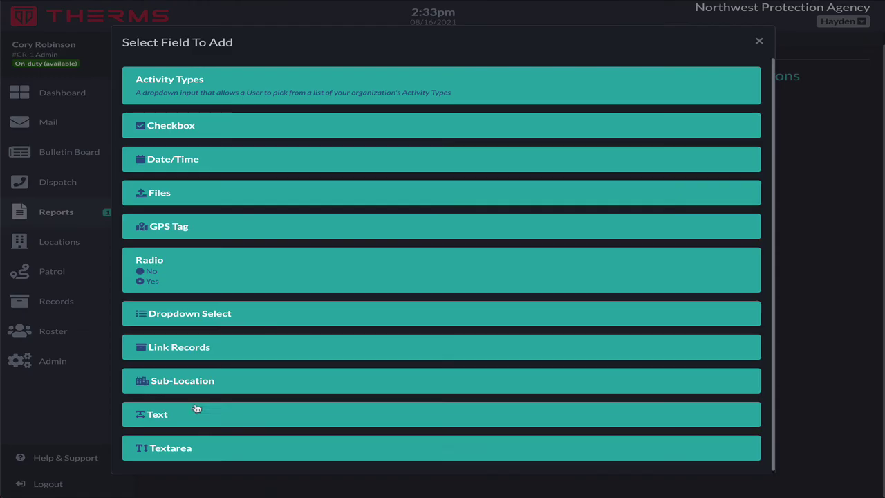
left_click(233, 441)
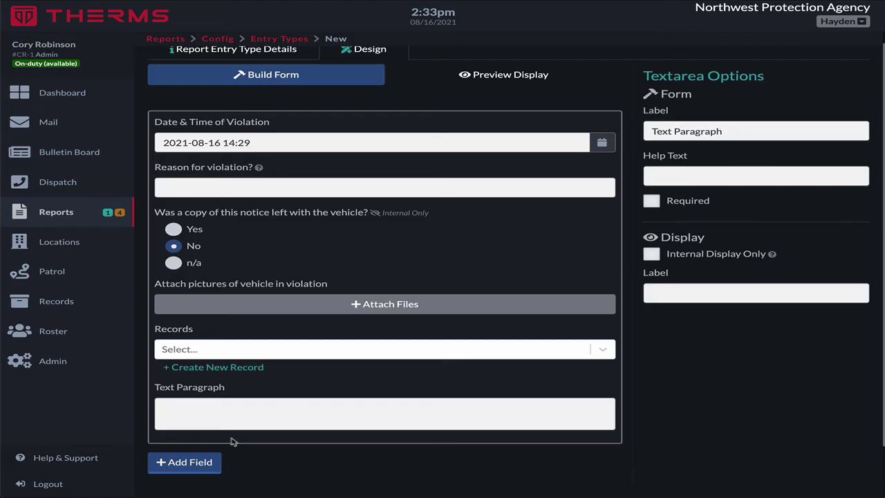
triple_click(755, 94)
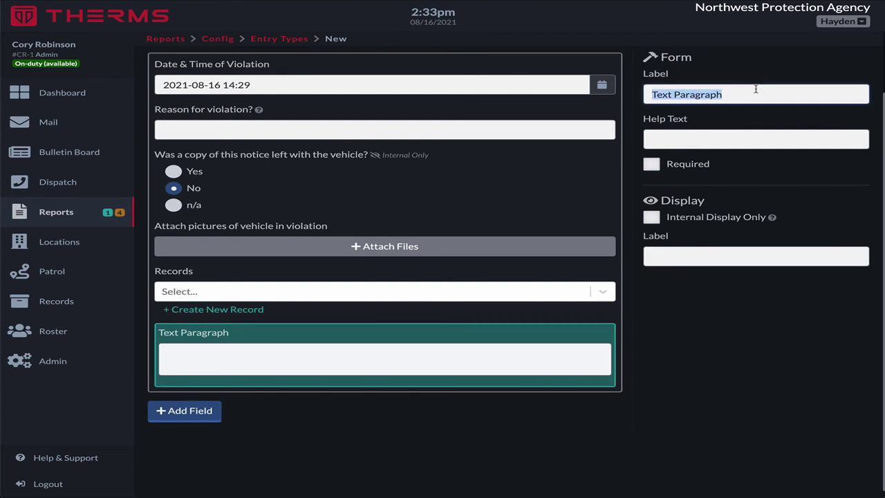
type("Notes")
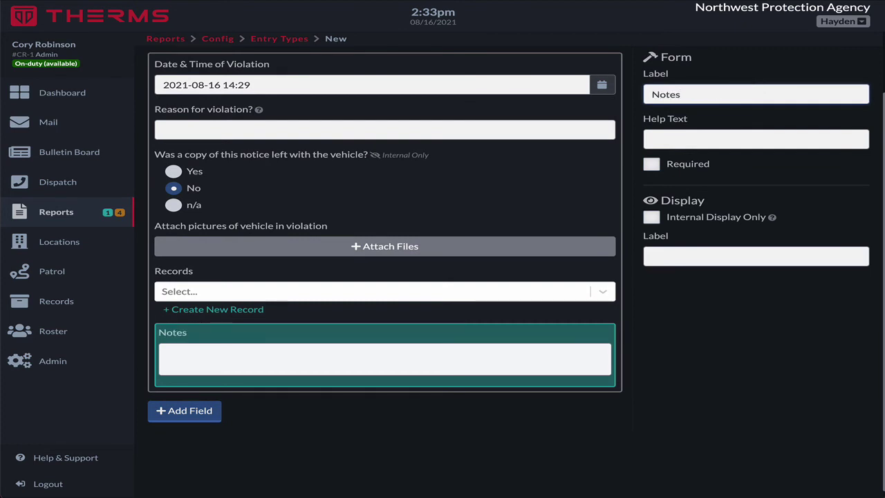
- Set the display label of the new text paragraph field to "Notes"
triple_click(755, 94)
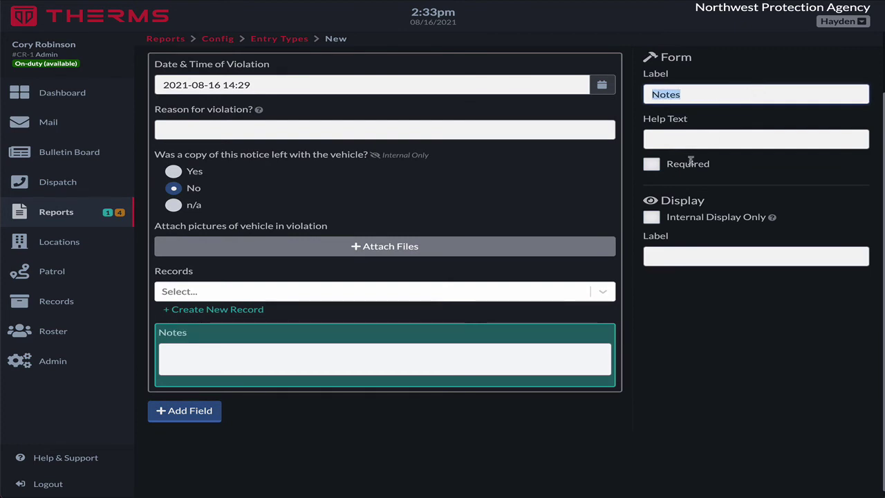
left_click(700, 258)
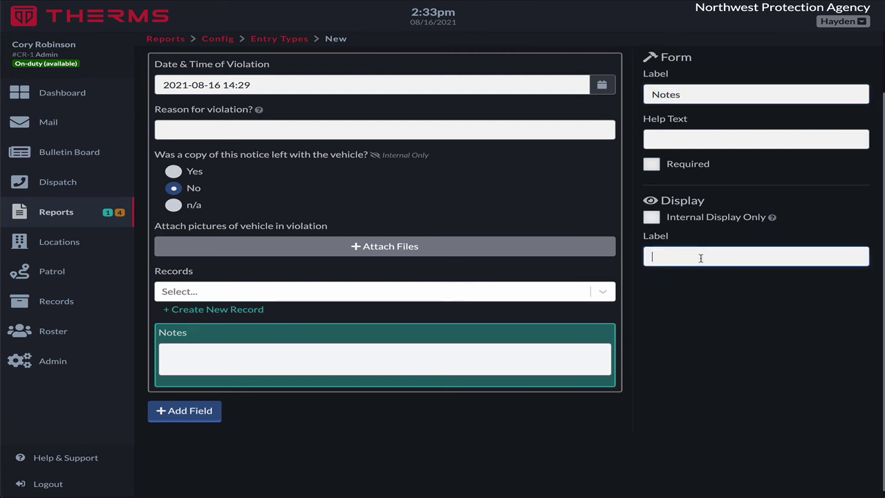
type("Was a copy of this notice left with the vehicle?")
key("ctrl+a")
type("Notes")
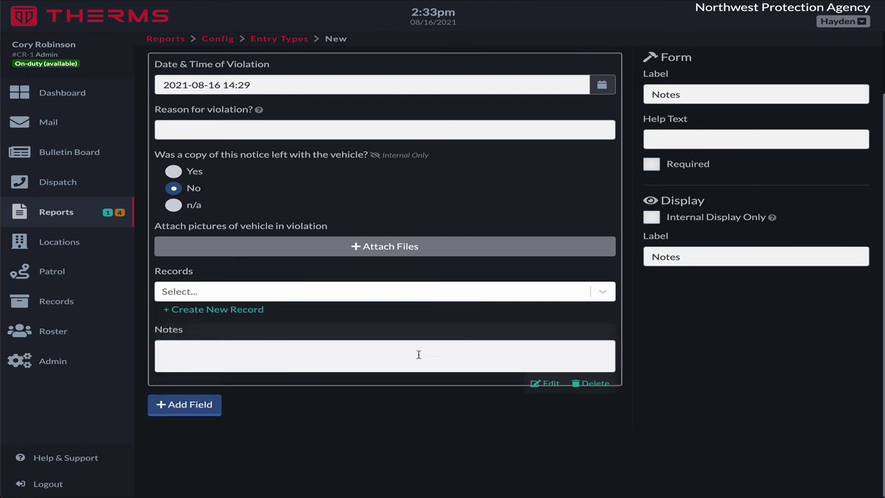
- In the display preview, set the Date & Time and notice copy fields to 1/2 width and place them side by side in one row
scroll(358, 353, "up", 1)
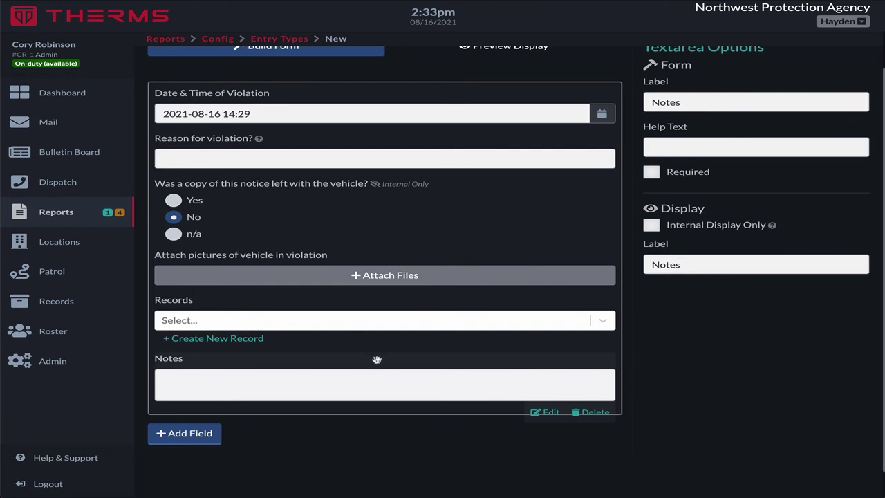
scroll(383, 362, "up", 2)
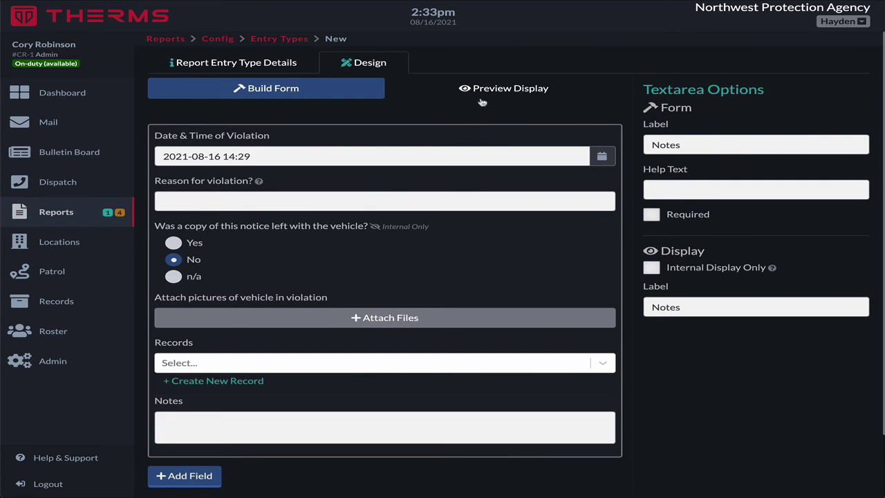
left_click(358, 201)
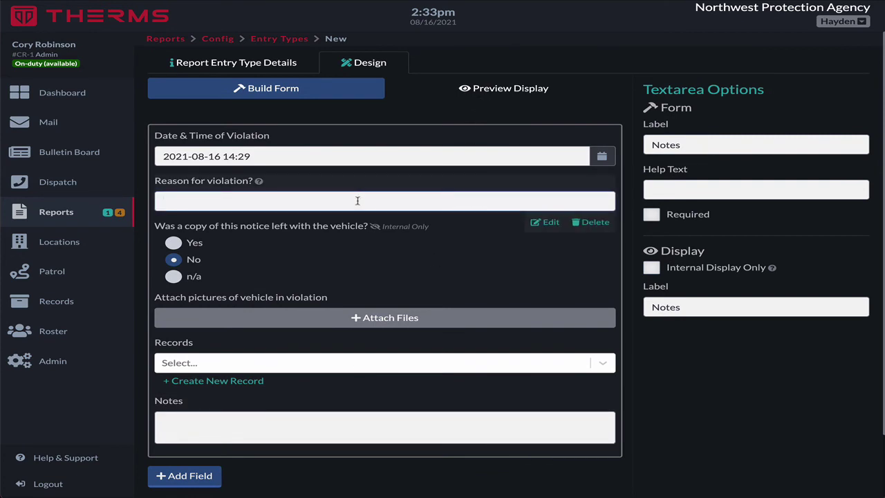
left_click_drag(366, 181, 331, 201)
scroll(443, 226, "up", 1)
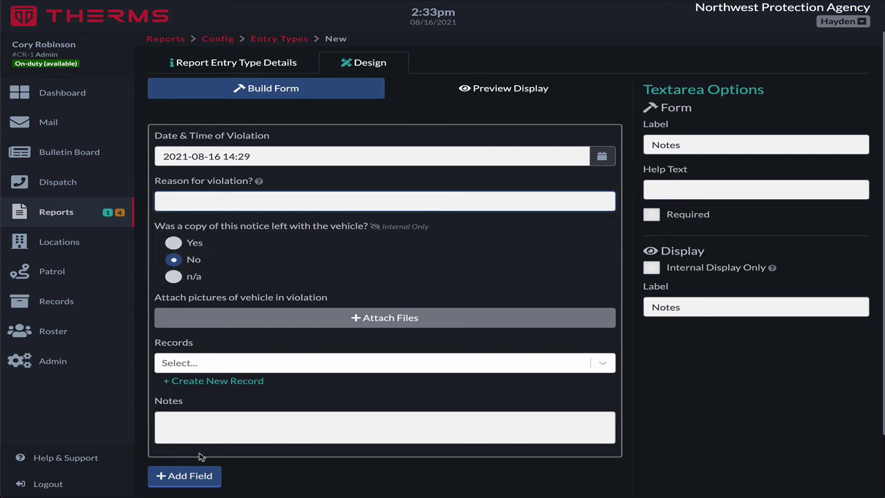
left_click(476, 95)
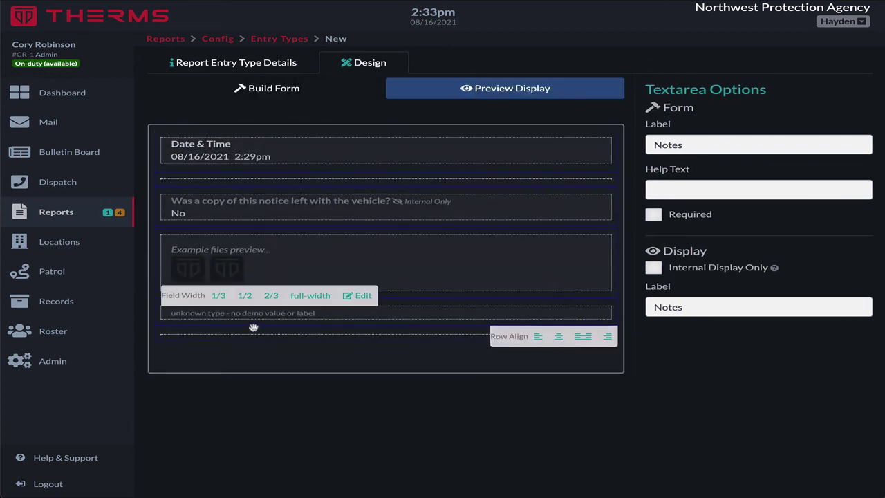
mouse_move(312, 269)
left_mouse_down()
mouse_move(424, 231)
mouse_move(301, 228)
mouse_move(328, 266)
left_mouse_up()
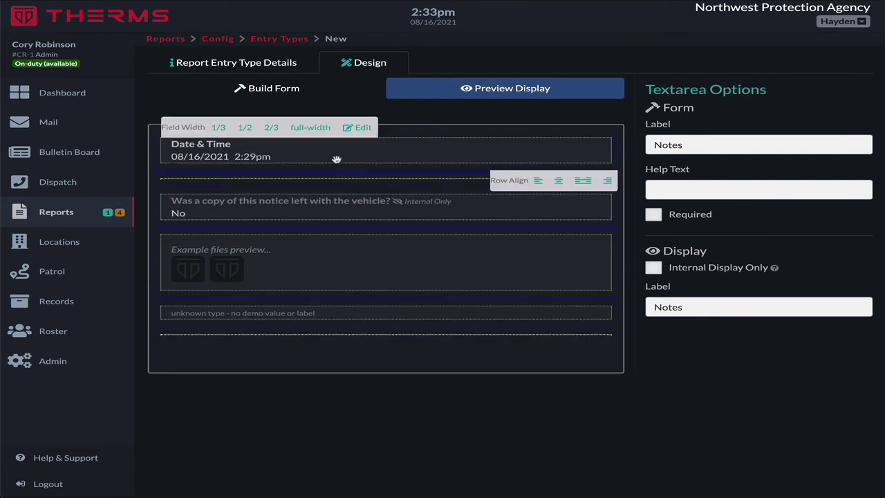
left_click(245, 129)
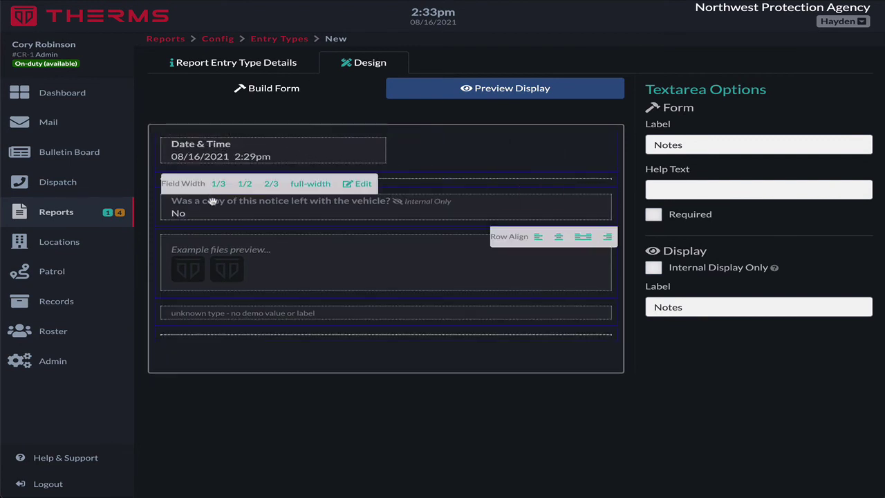
left_click(245, 185)
left_click_drag(313, 200, 470, 164)
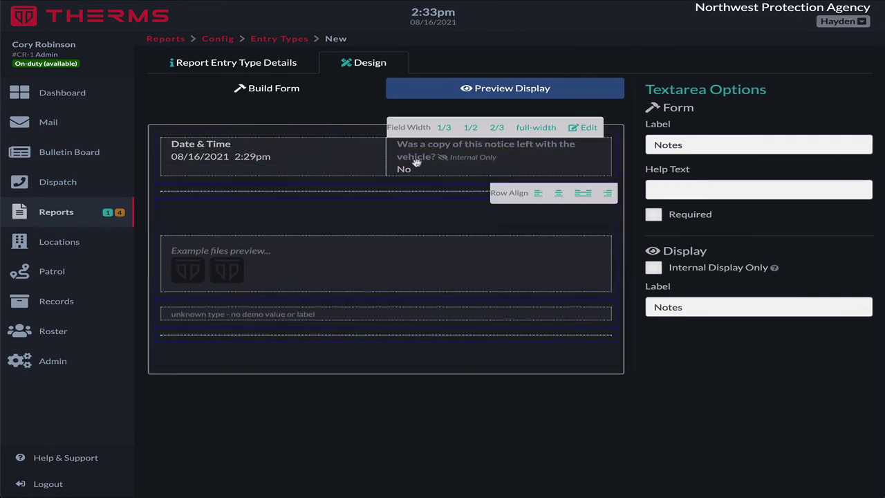
- Fill the form's reason field with the sample text "reason..." and the Notes field with "notes...."
left_click(275, 89)
left_click(246, 199)
type("reason...")
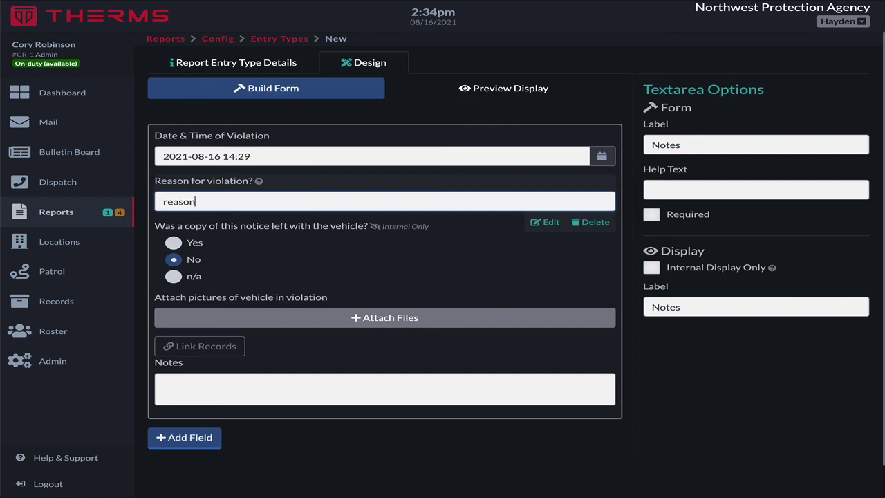
left_click(247, 397)
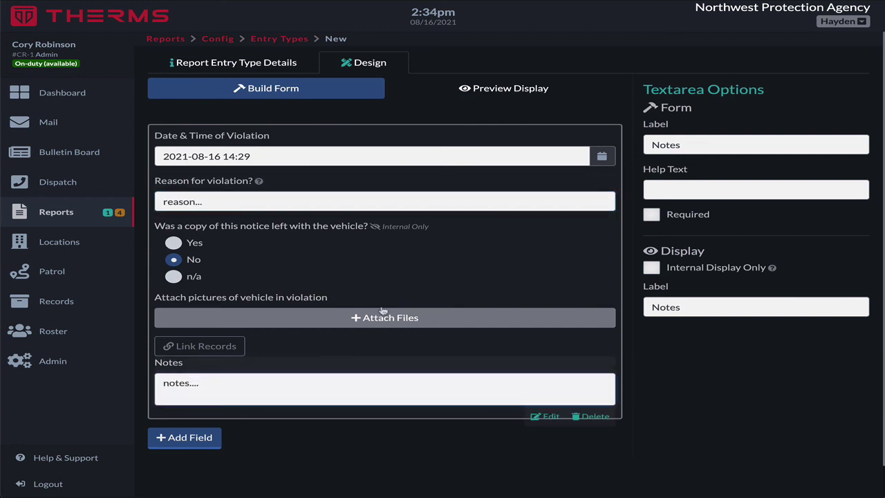
- Edit the reason field from the display preview and set its display label to "Reason for violation" without a colon
left_click(496, 89)
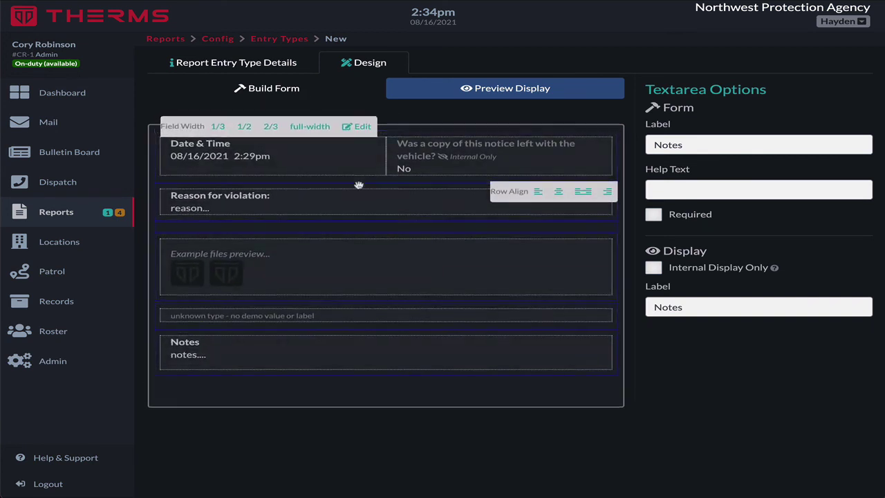
left_click(355, 181)
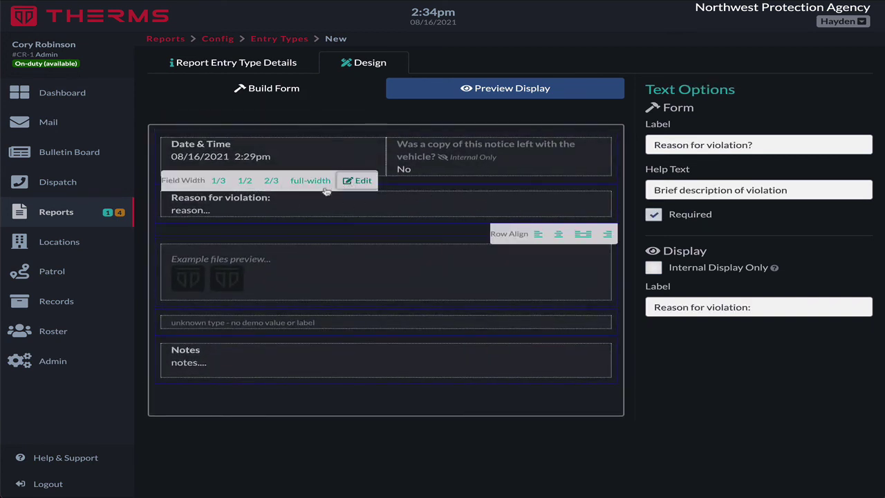
left_click(770, 308)
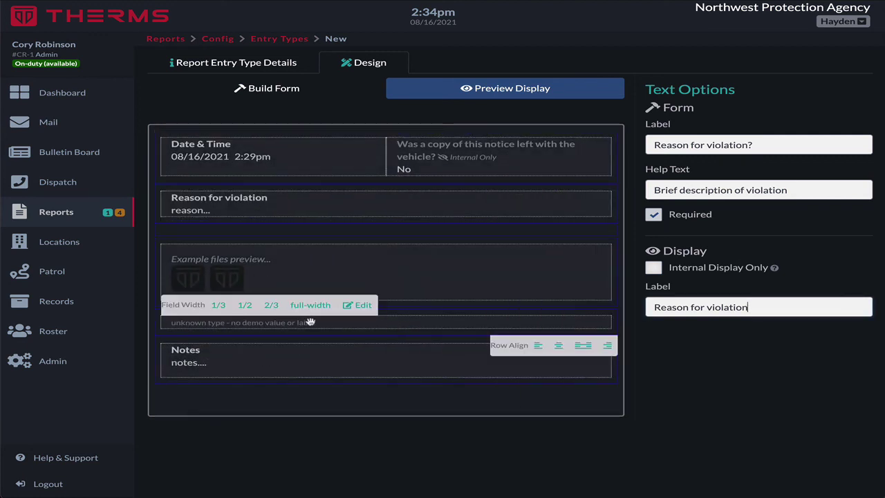
- Enable Set Time Field in the entry type details and choose "Date & Time of Violation" as the start time field
left_click(265, 88)
left_click(256, 62)
left_click(190, 291)
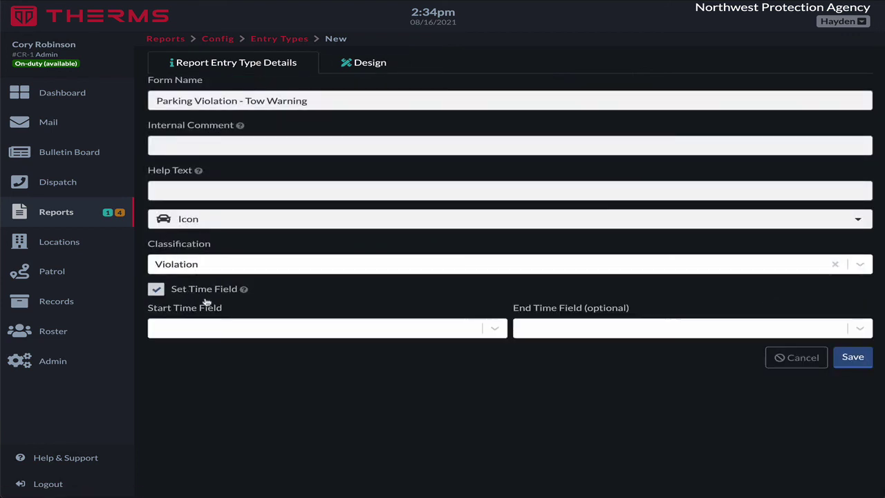
left_click(227, 323)
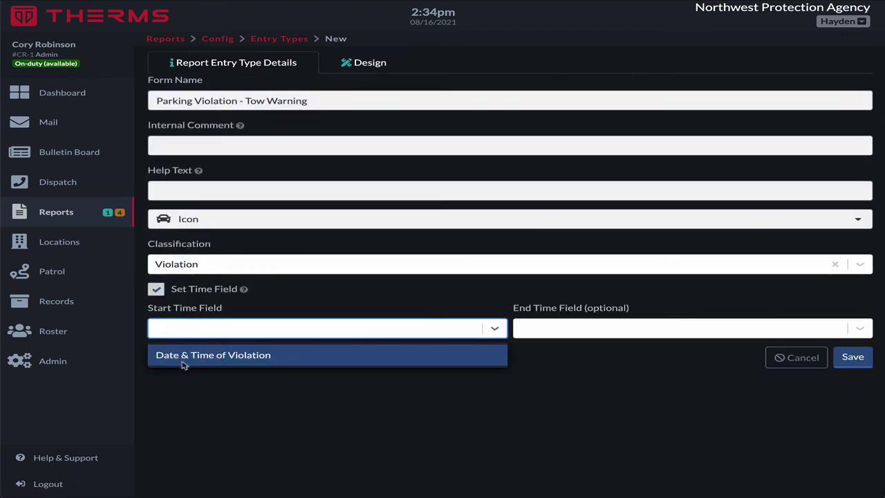
left_click(223, 363)
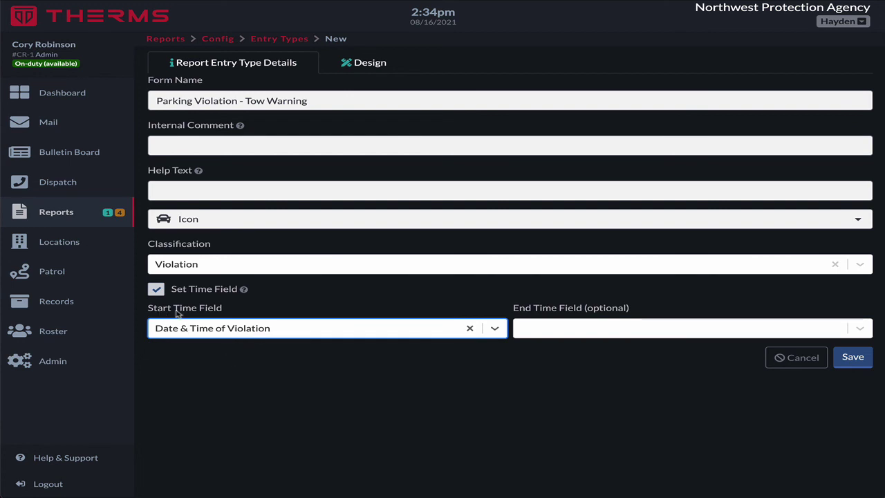
- Check the form design once more and save the Parking Violation - Tow Warning entry type
left_click(370, 63)
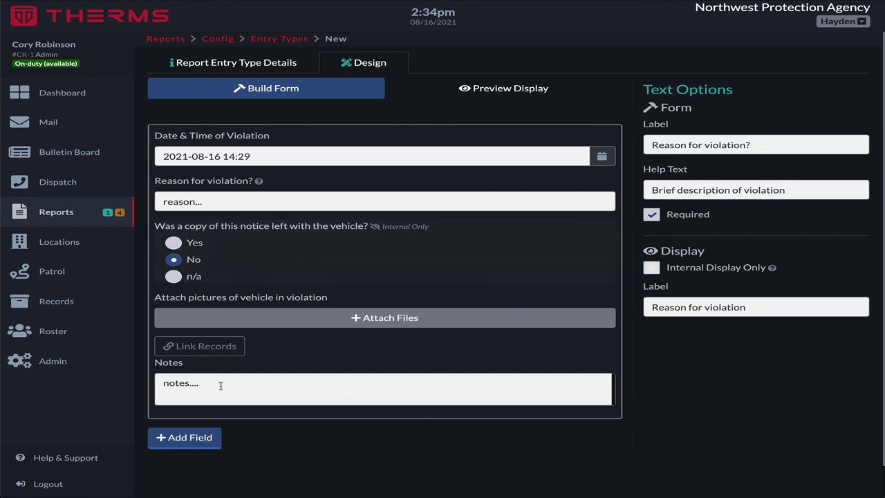
left_click(293, 64)
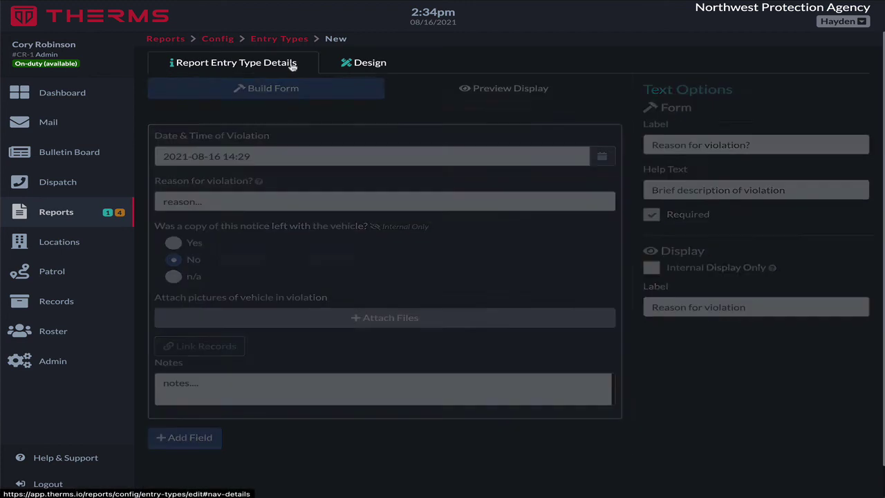
left_click(852, 357)
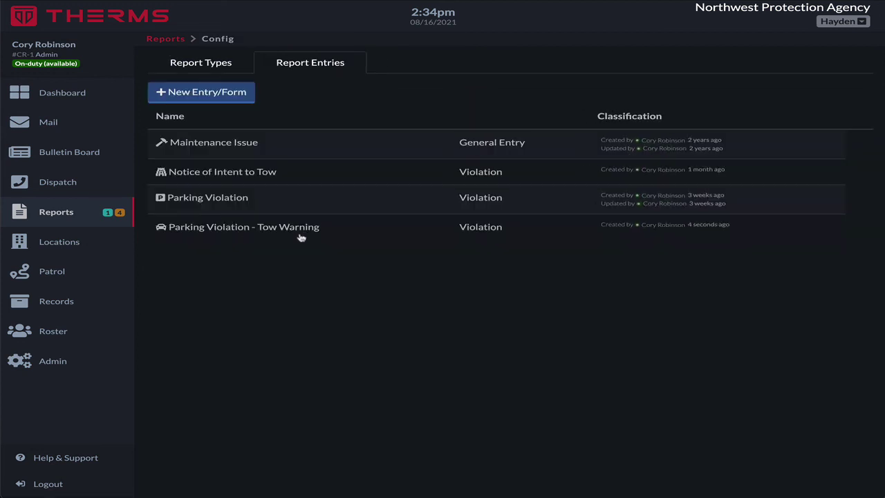
- Open the active Location report type for editing
left_click(202, 63)
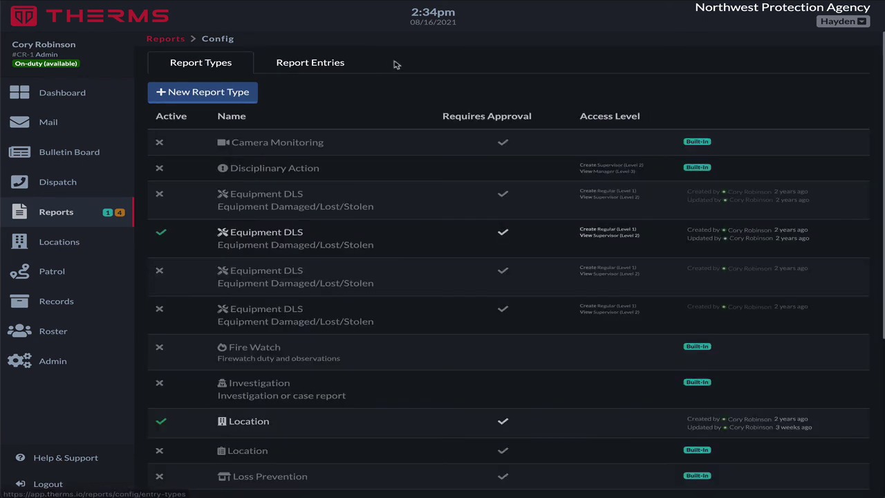
scroll(248, 255, "down", 3)
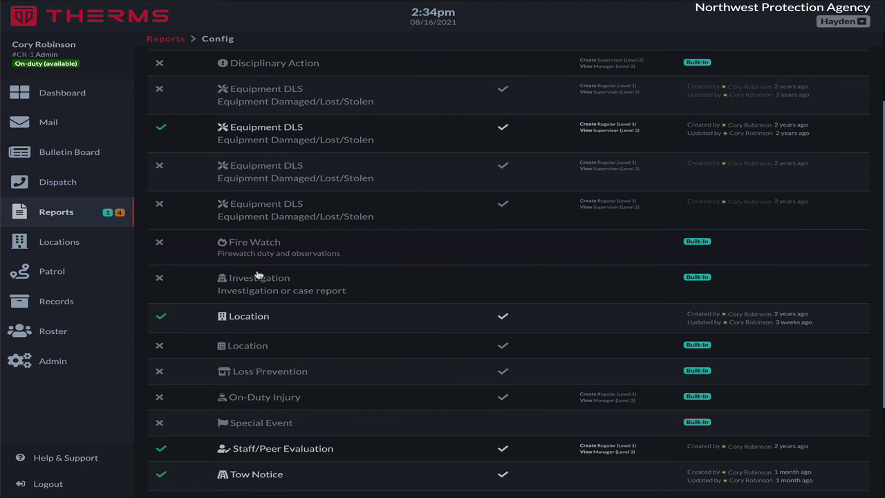
left_click(298, 318)
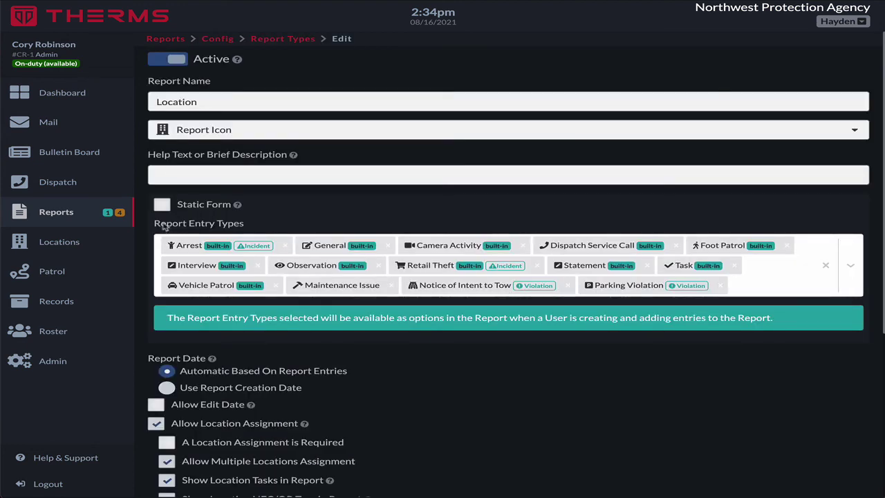
- Add Parking Violation - Tow Warning to the Location report's entry types and save the report type
left_click_drag(200, 102, 168, 102)
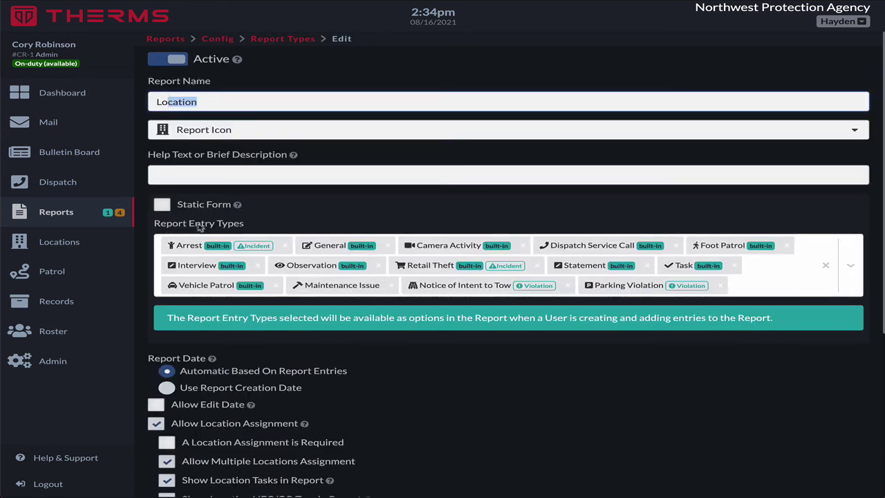
left_click_drag(156, 224, 252, 228)
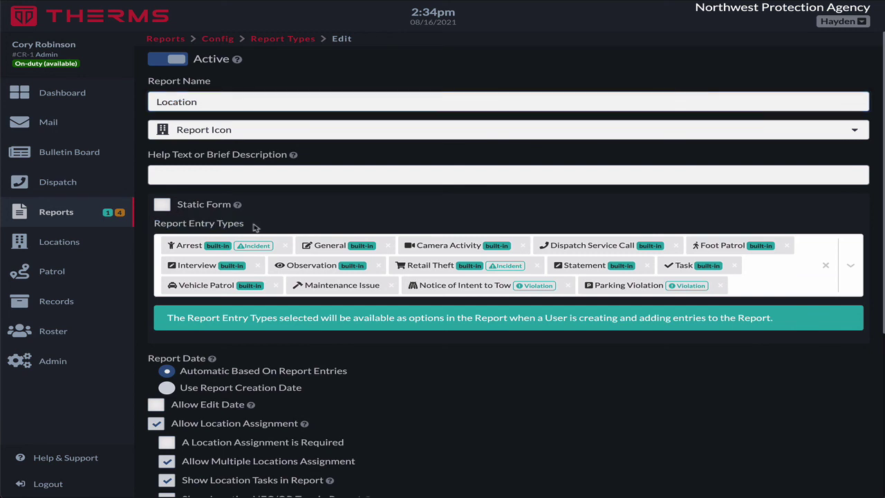
left_click(255, 228)
left_click(756, 283)
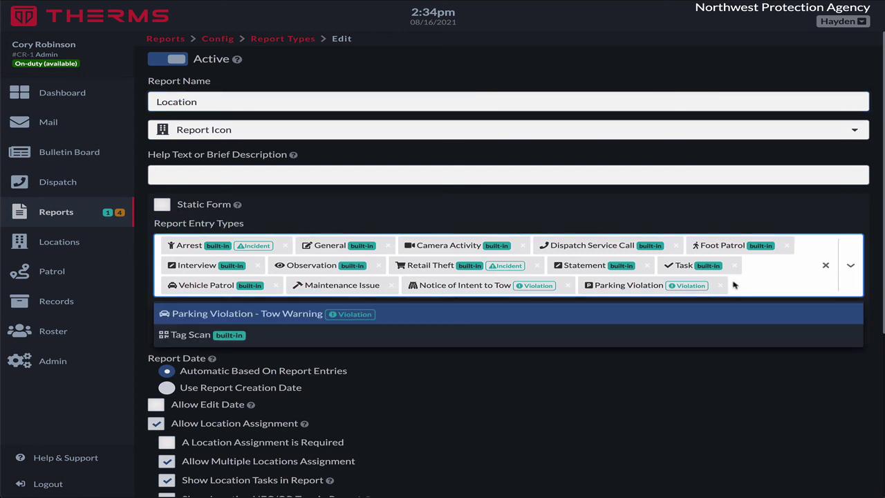
left_click(213, 313)
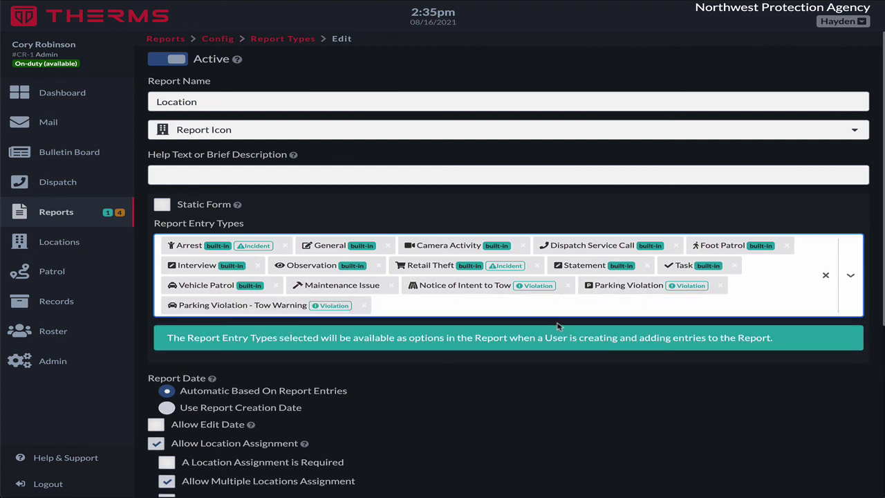
scroll(557, 324, "down", 2)
scroll(558, 326, "down", 3)
left_click(849, 413)
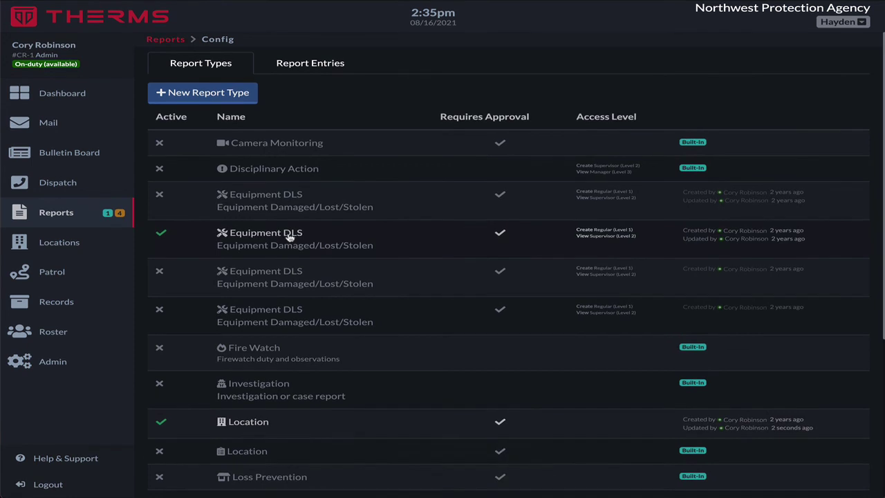
- Open the in-progress Location report for Strawberry Fields HOA
left_click(60, 214)
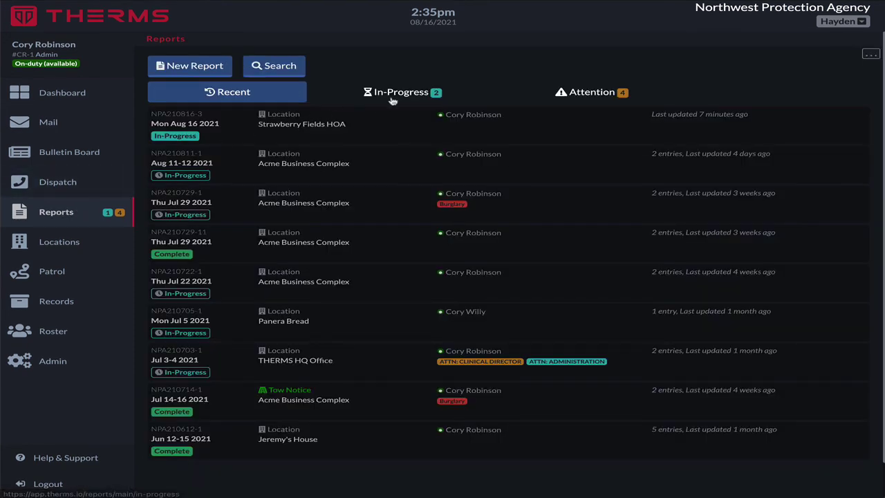
left_click(313, 98)
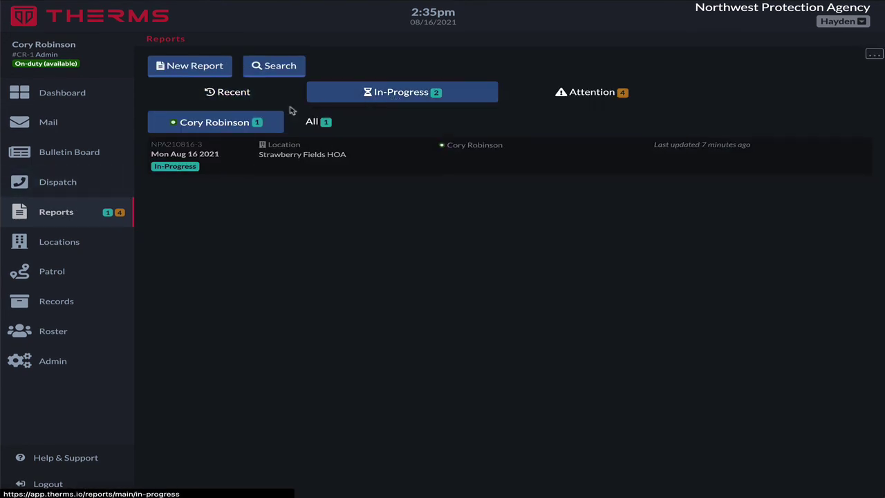
left_click(263, 167)
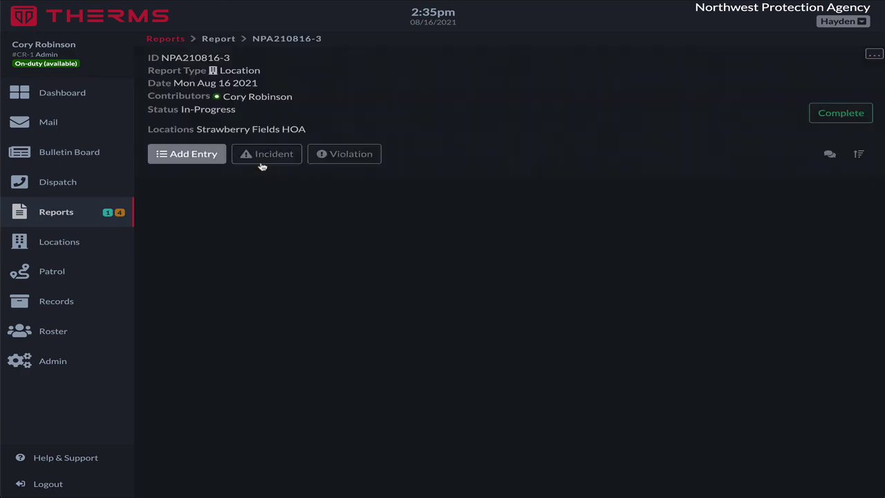
left_click(354, 164)
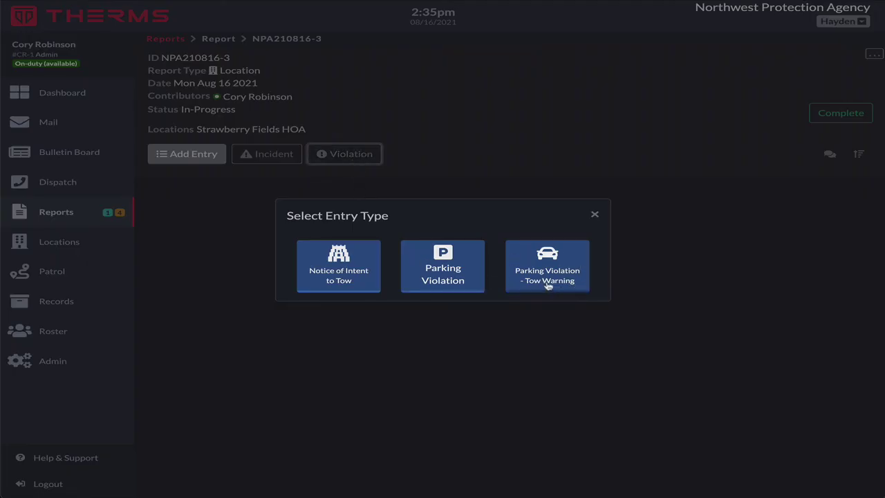
left_click(547, 287)
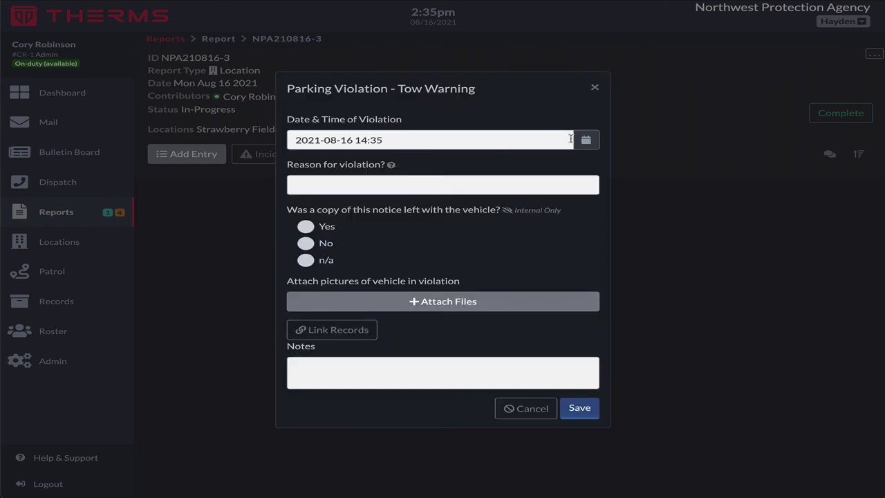
left_click(598, 140)
left_click(530, 216)
left_click(530, 216)
left_click(530, 216)
left_click(530, 216)
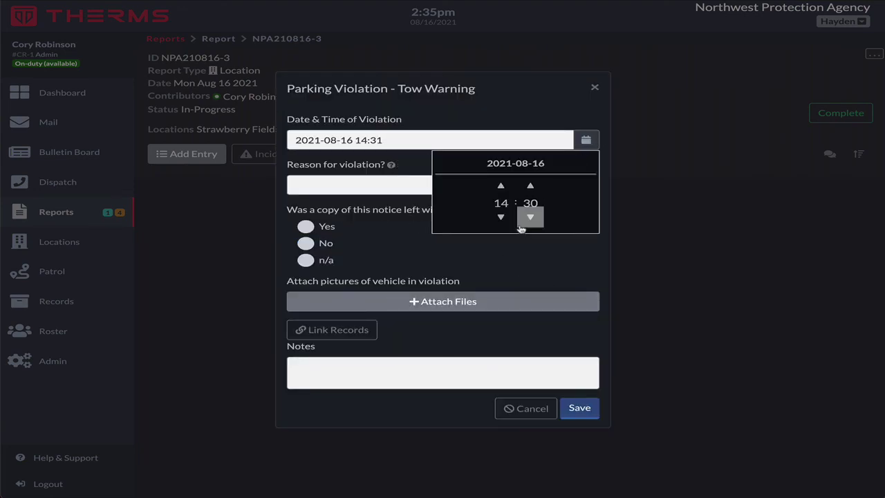
left_click(530, 216)
- Enter "reason...." as the reason for violation and answer No to whether a copy of the notice was left with the vehicle
left_click(373, 183)
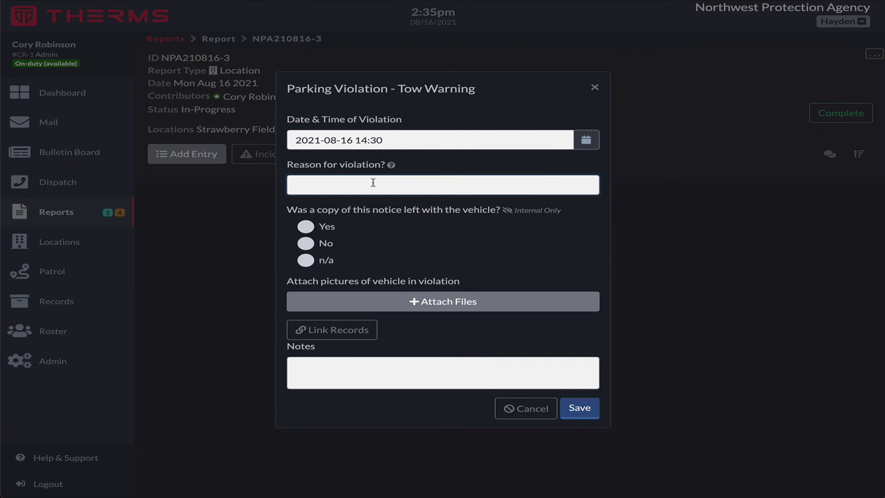
type("reason....")
left_click(306, 243)
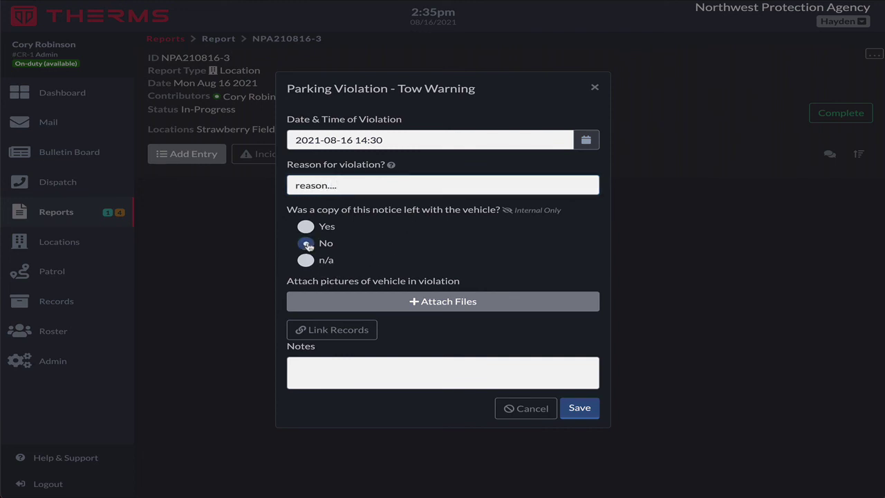
- Link the existing white Honda car record to the tow warning entry
left_click(337, 330)
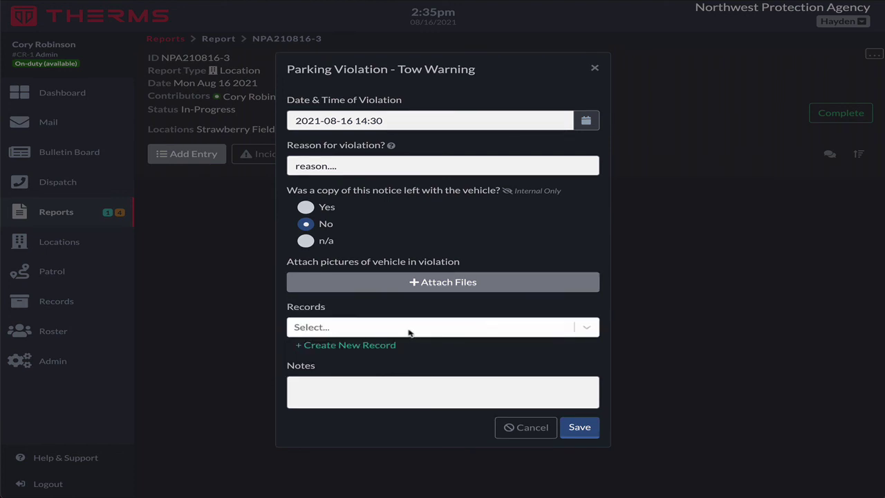
left_click(408, 333)
left_click(394, 393)
- Add the notes "some notes.." to the tow warning entry and save it
left_click(412, 407)
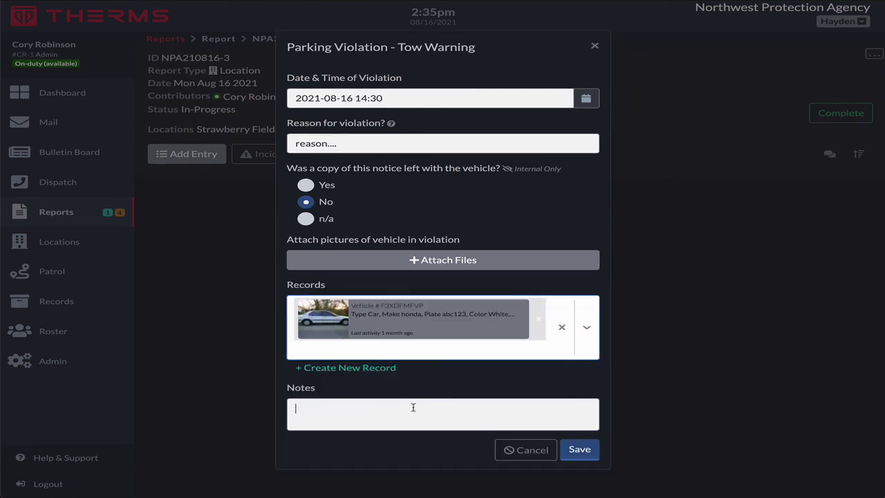
type("some notes..")
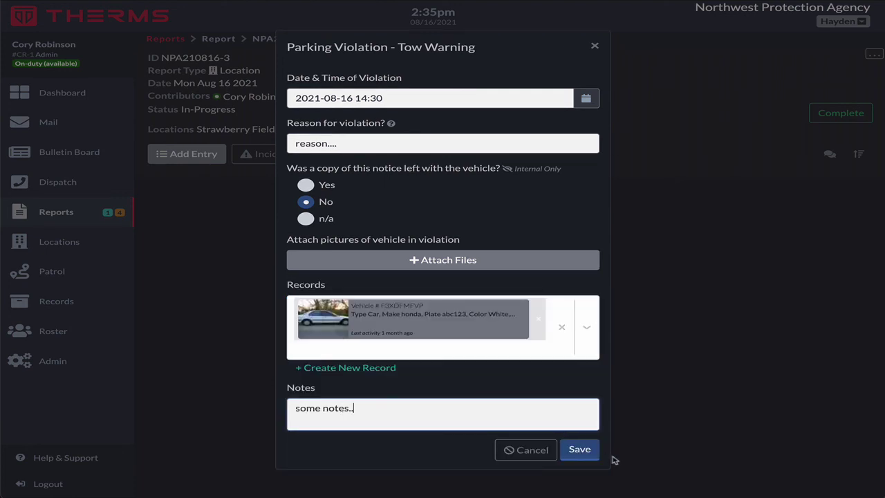
left_click(580, 449)
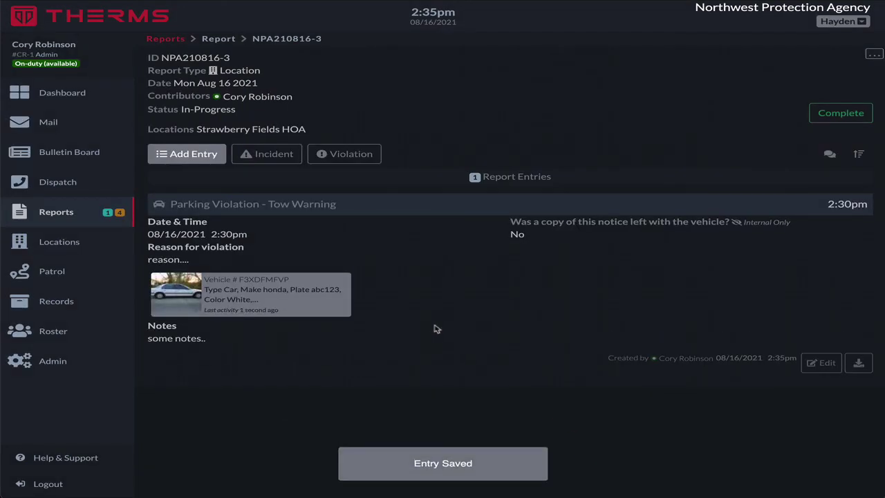